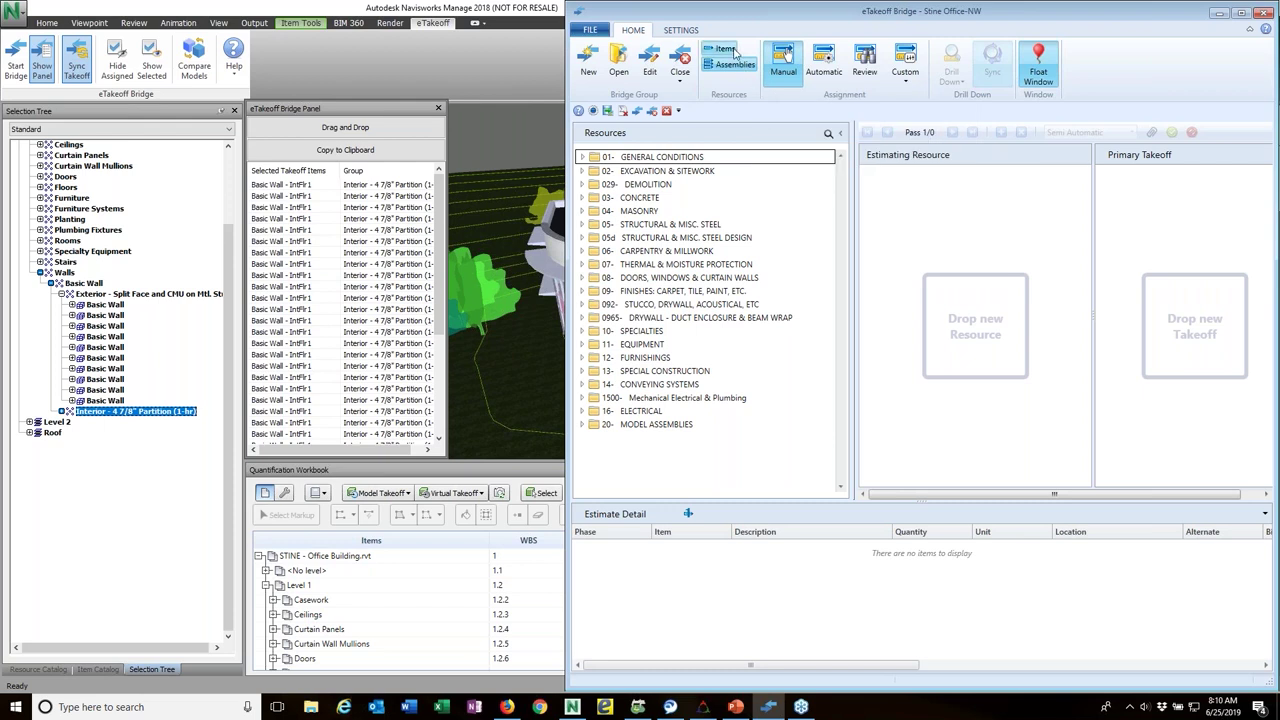
Step: Browse the item resources under 8000.000 Doors & Windows, checking the entries in Doors: Wood, and collapse the folders again
left_click(733, 50)
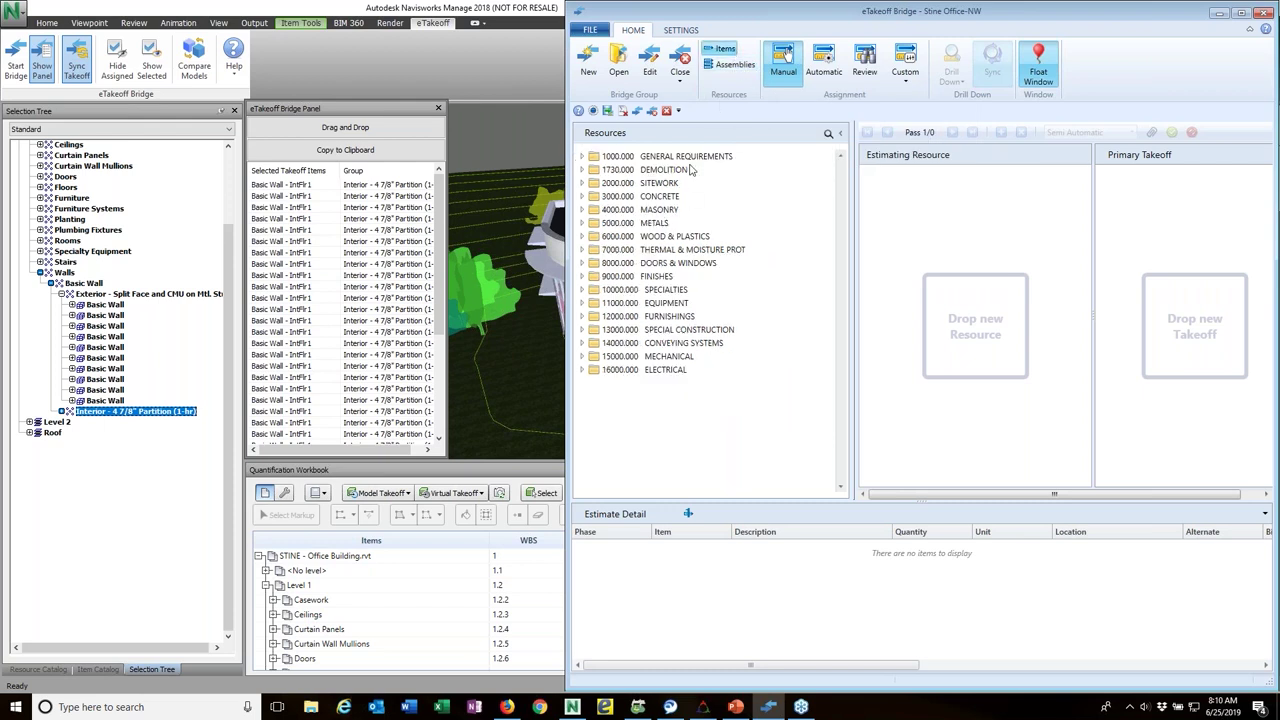
left_click(583, 264)
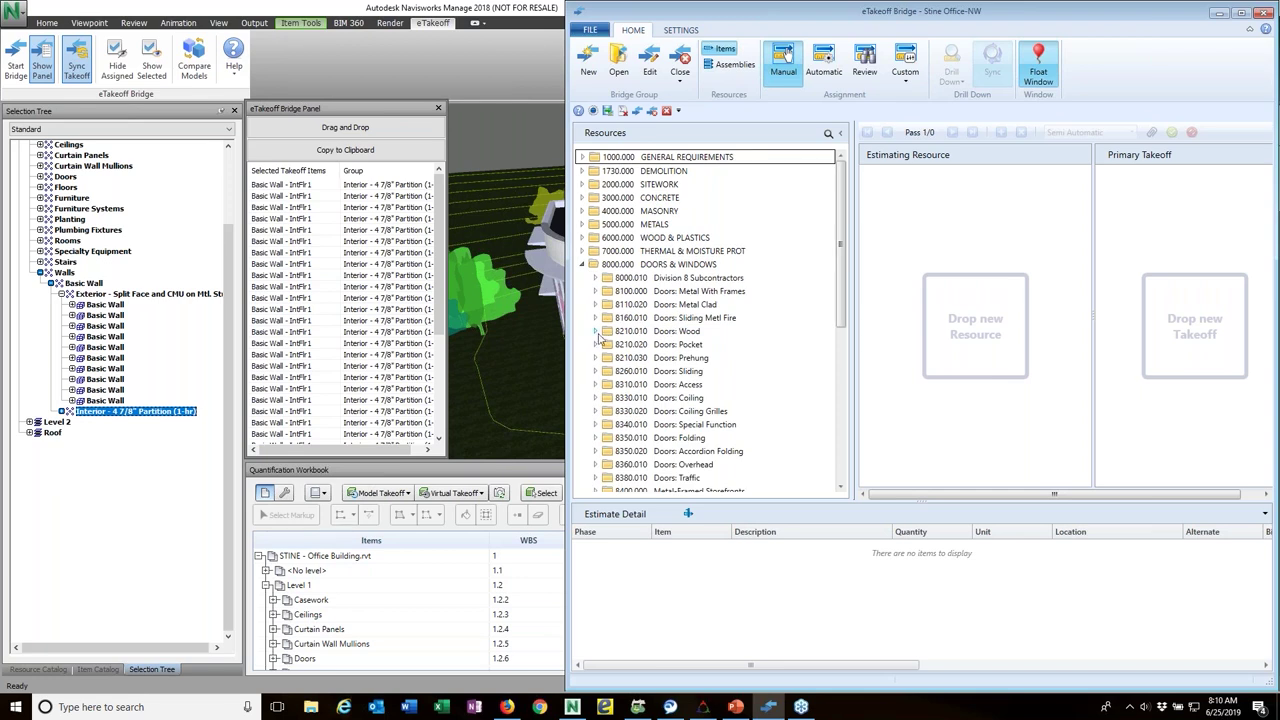
scroll(683, 298, "down", 3)
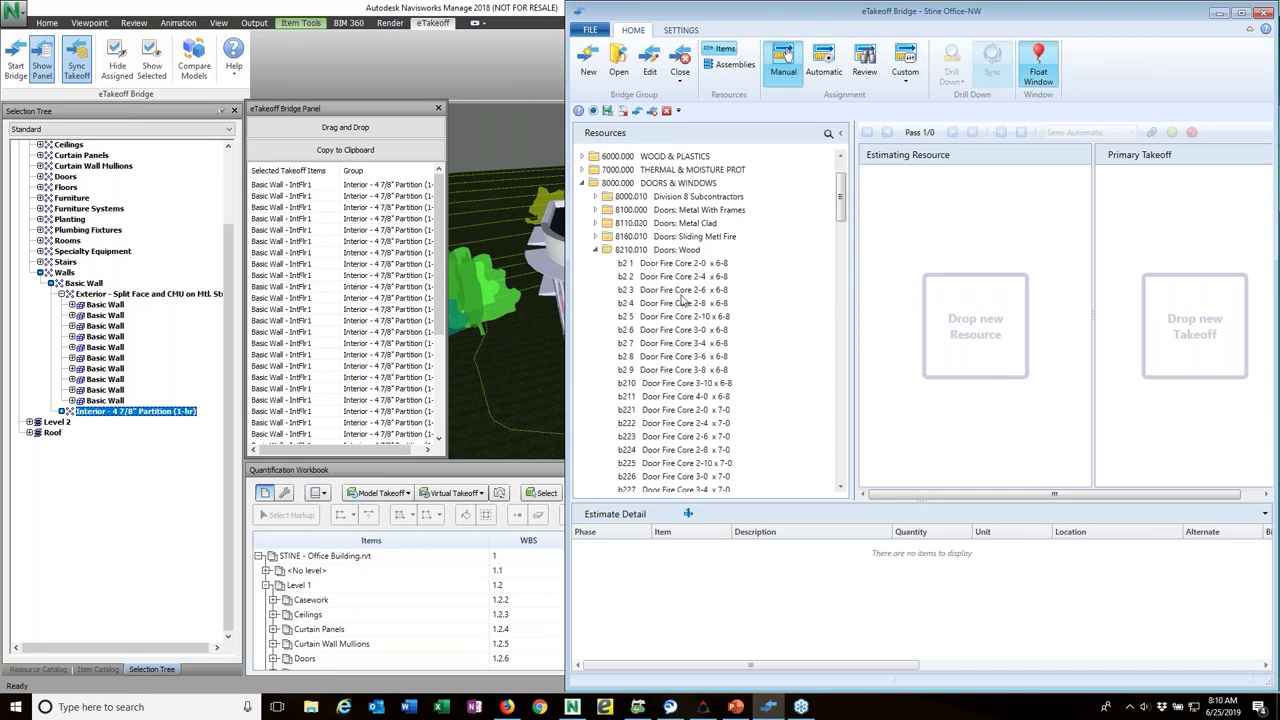
scroll(683, 298, "up", 3)
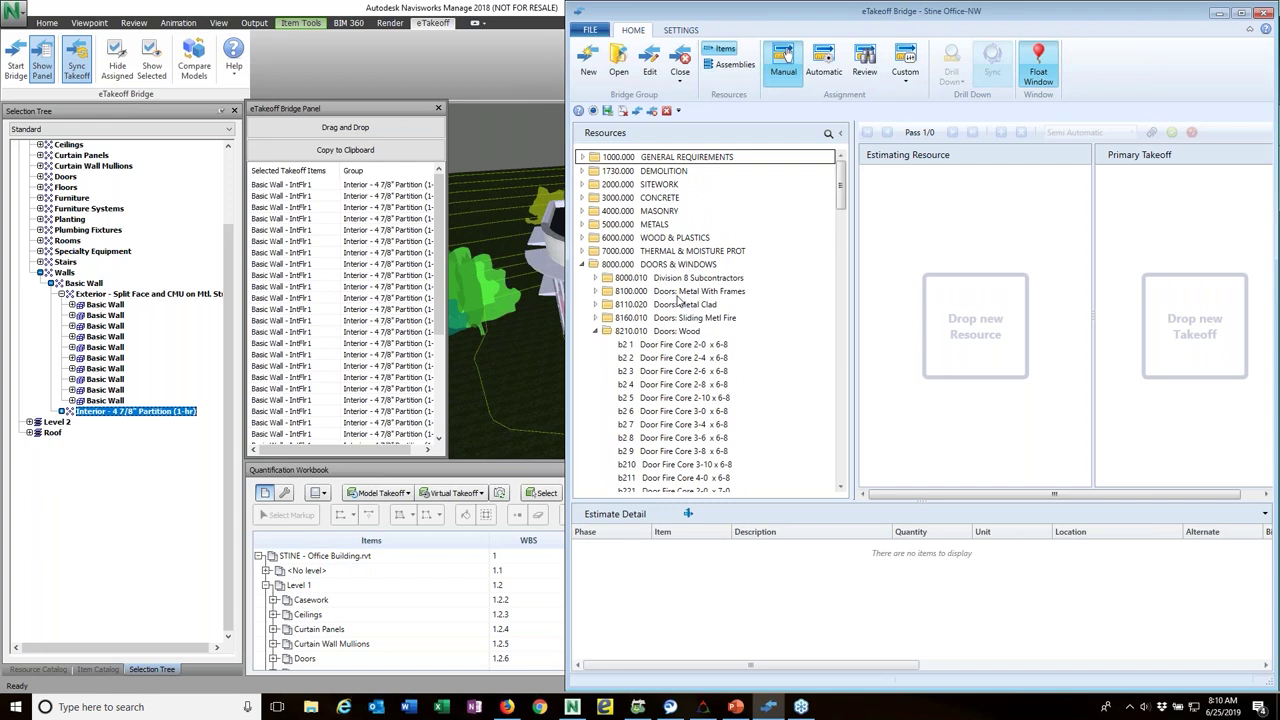
left_click(596, 333)
left_click(583, 265)
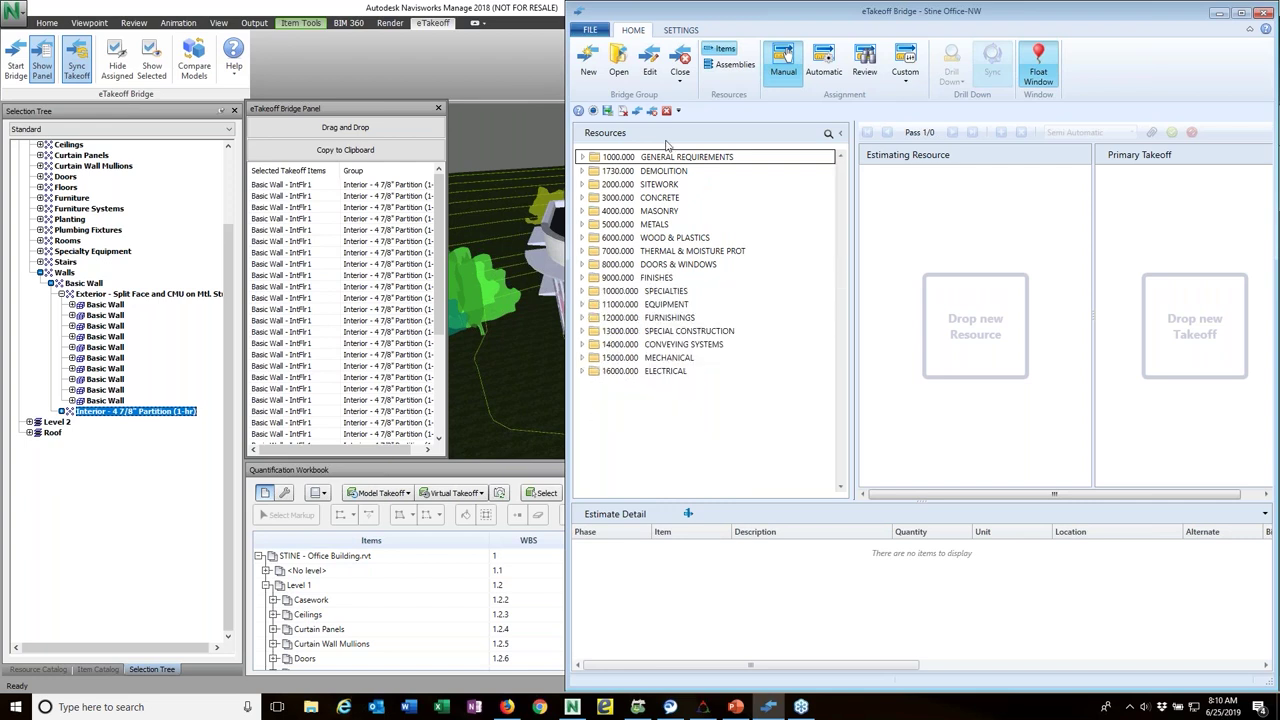
Step: Switch the resources to assemblies and look through the 03- Concrete assemblies, collapsing the folder when done
left_click(730, 65)
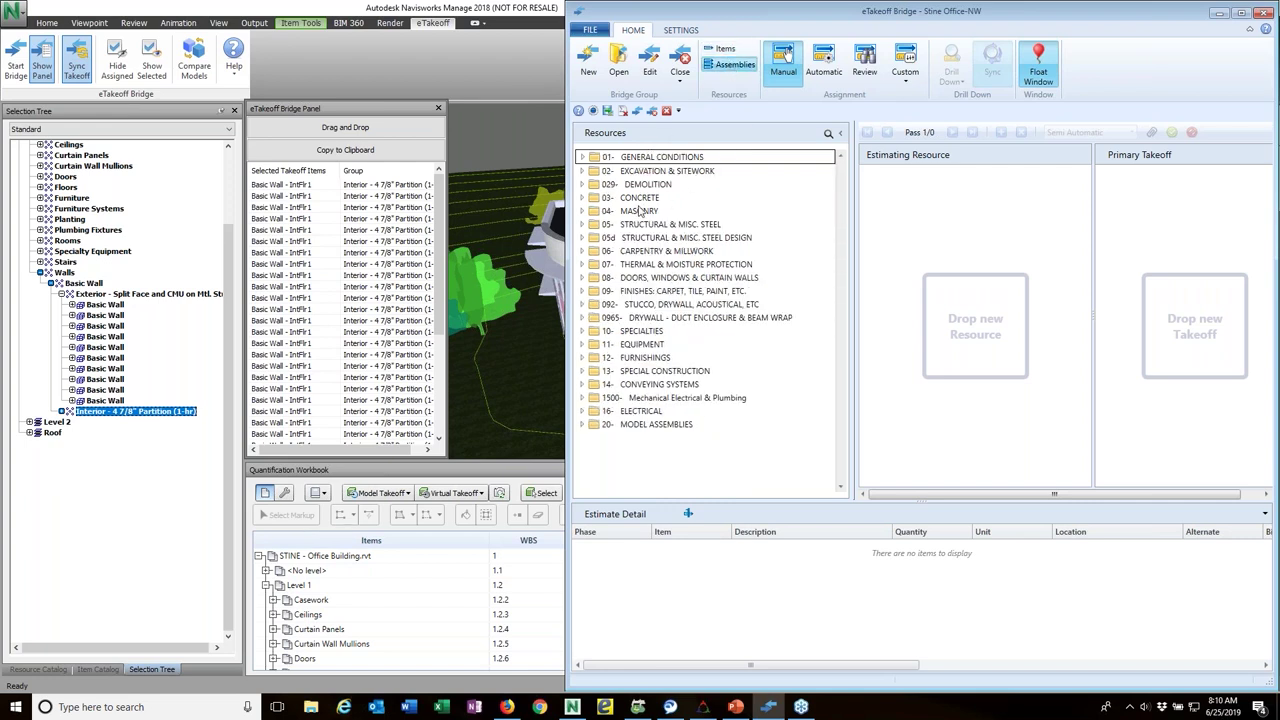
left_click(583, 198)
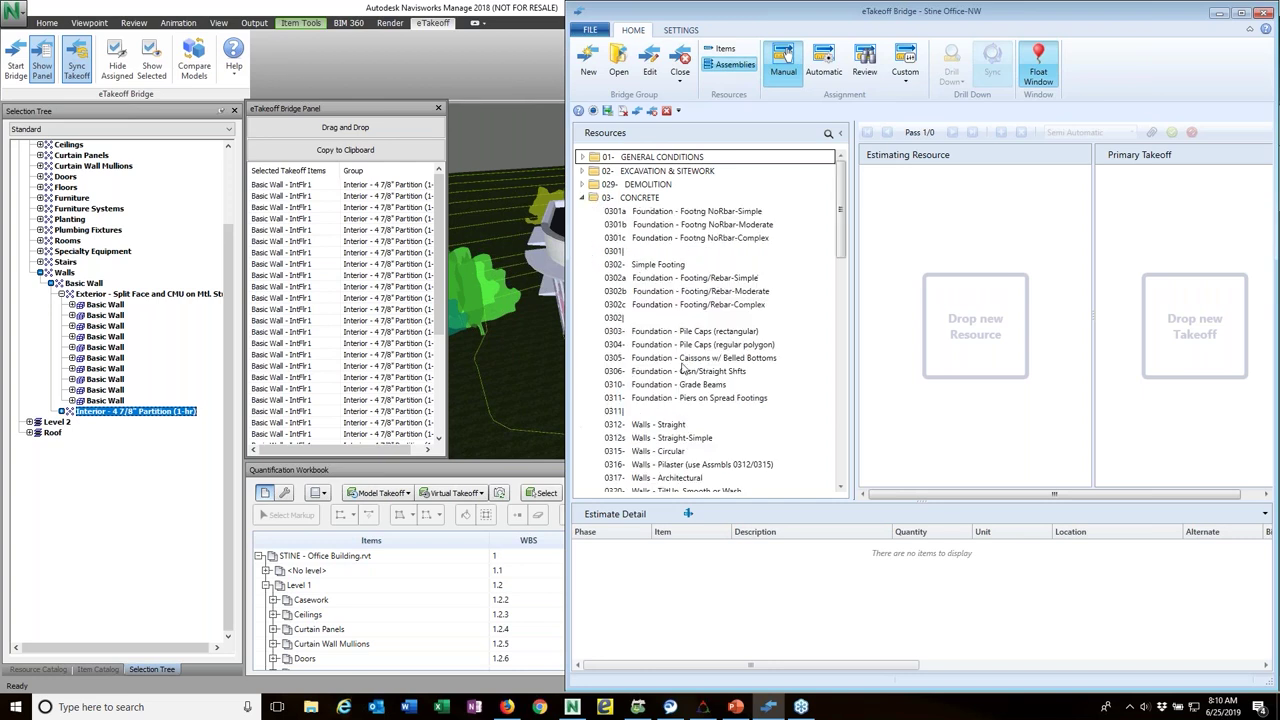
scroll(695, 398, "down", 5)
scroll(695, 398, "down", 2)
scroll(695, 398, "up", 10)
left_click(582, 198)
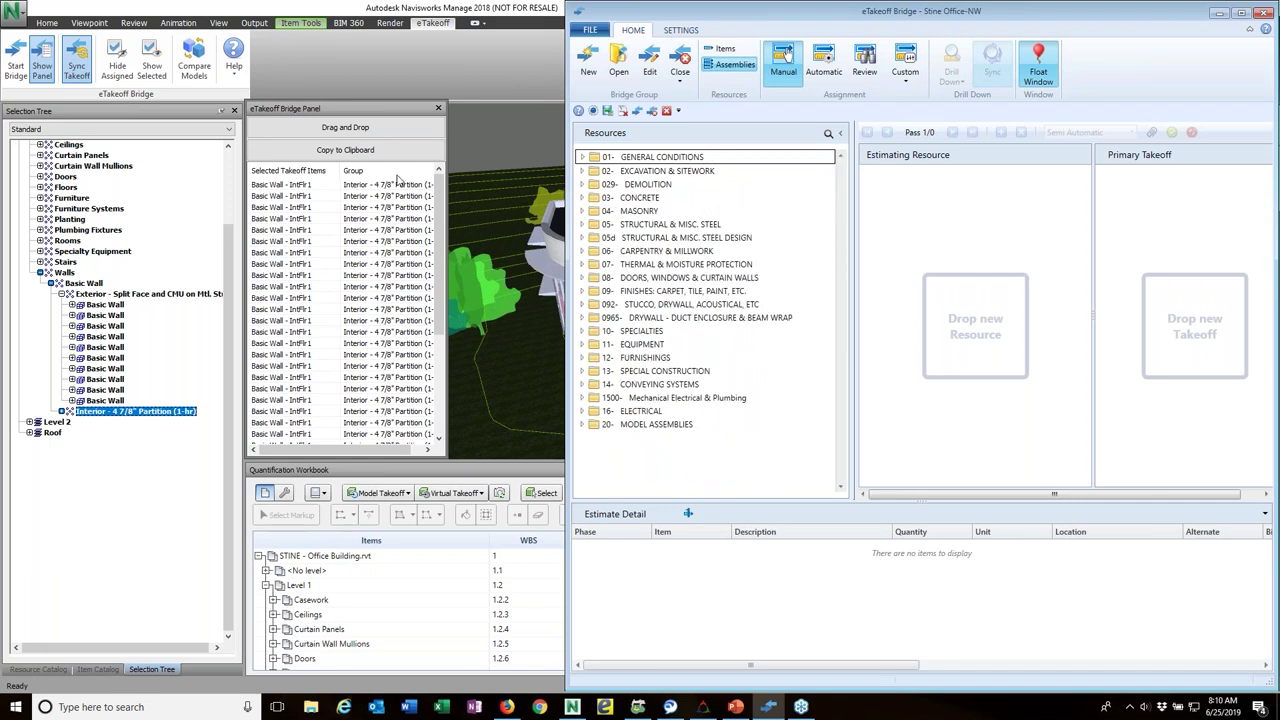
Step: Assign the first Basic Wall of the Interior - 4 7/8" Partition (1-hr) group to assembly 0932- Wall - S Studs Interior
left_click(582, 304)
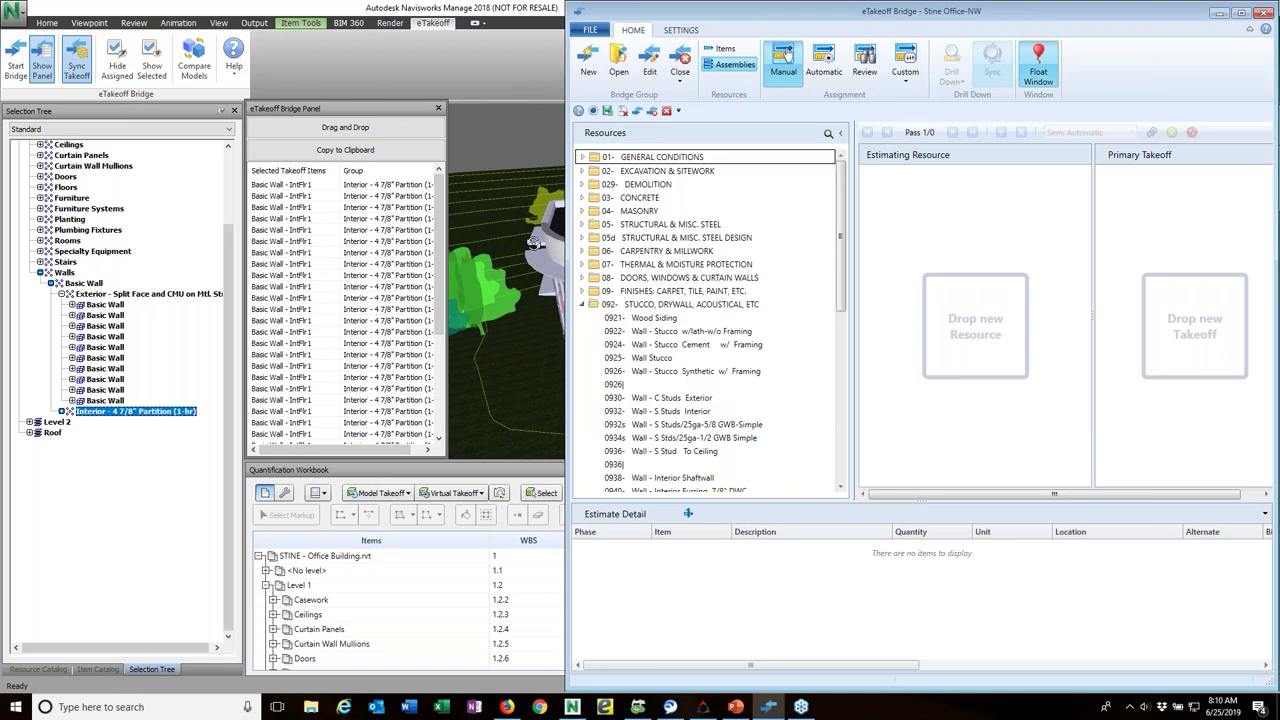
left_click(290, 190)
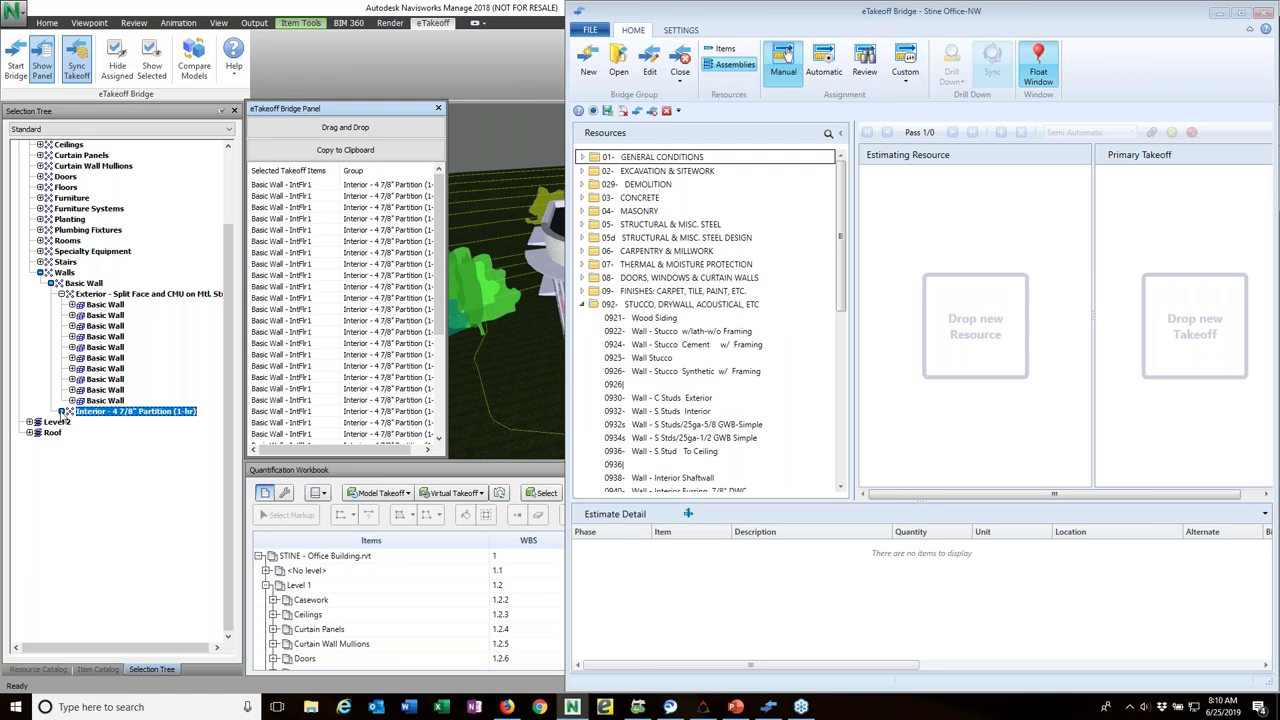
left_click(62, 411)
left_click(106, 252)
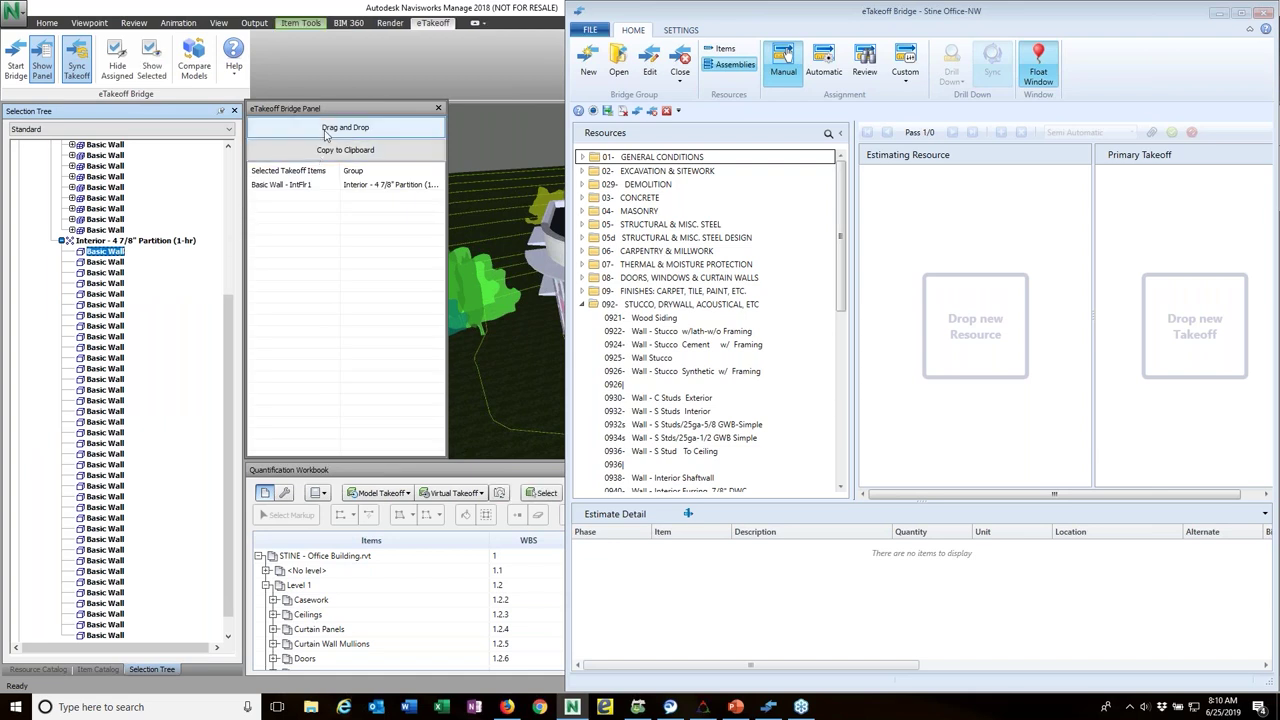
left_click_drag(325, 133, 657, 417)
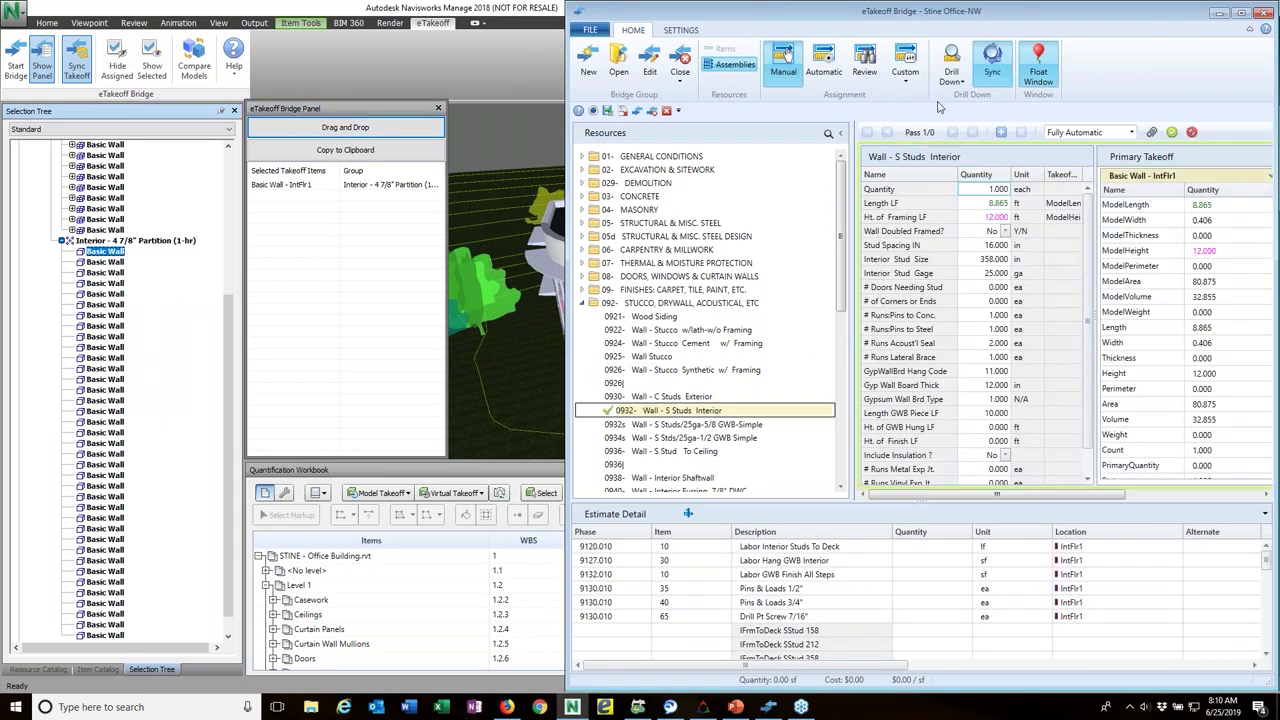
Step: Move and widen the eTakeoff Bridge window, and examine the wall's length, framing height and other primary takeoff quantities
left_click_drag(938, 20, 740, 26)
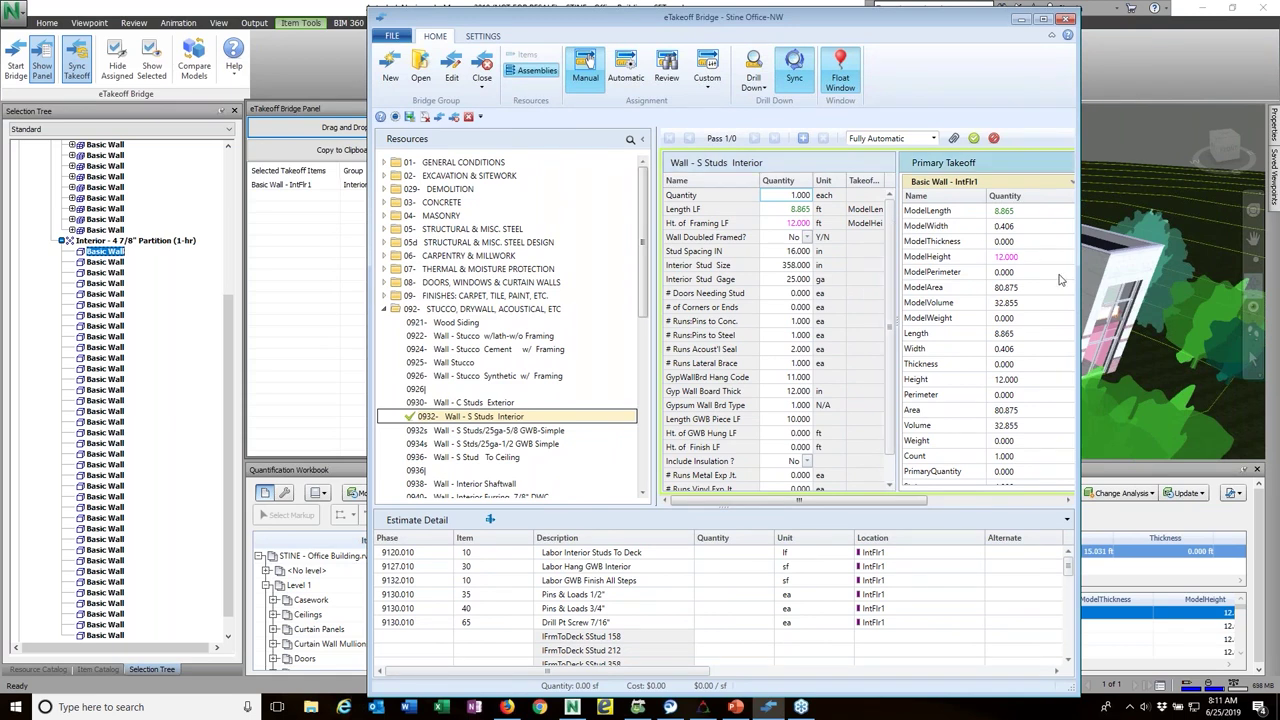
left_click_drag(1080, 297, 1136, 299)
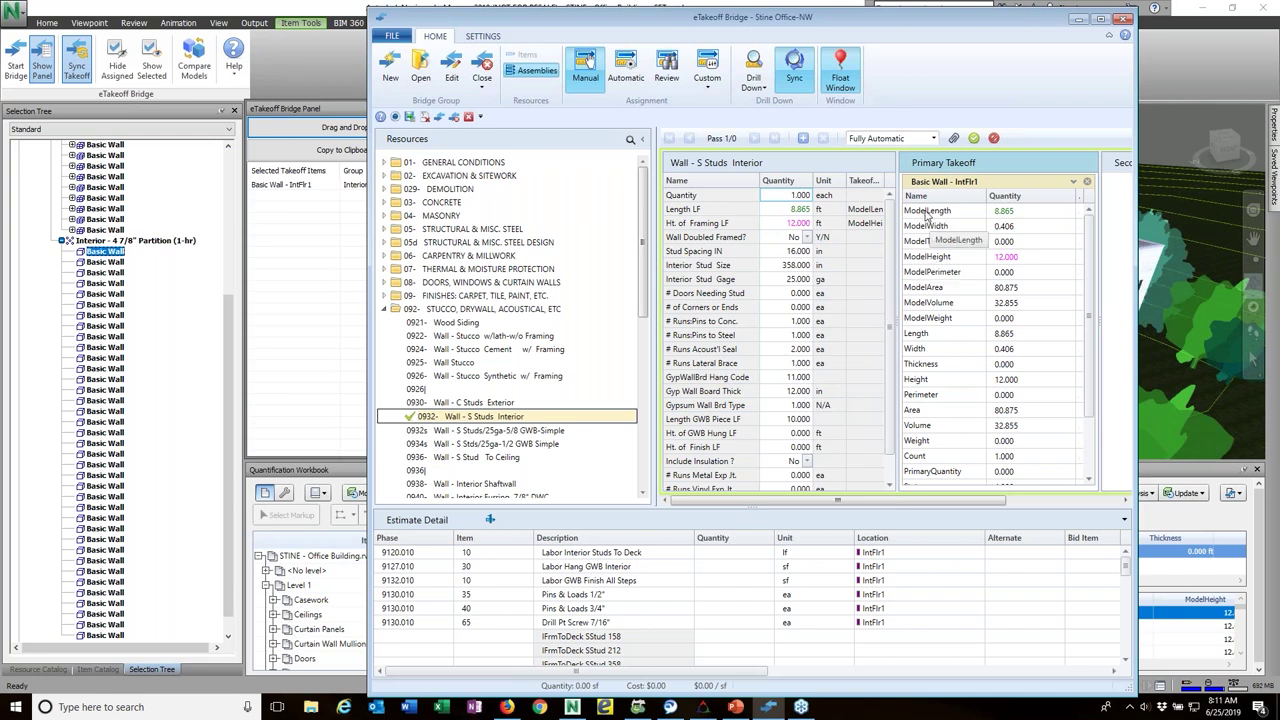
left_click(797, 212)
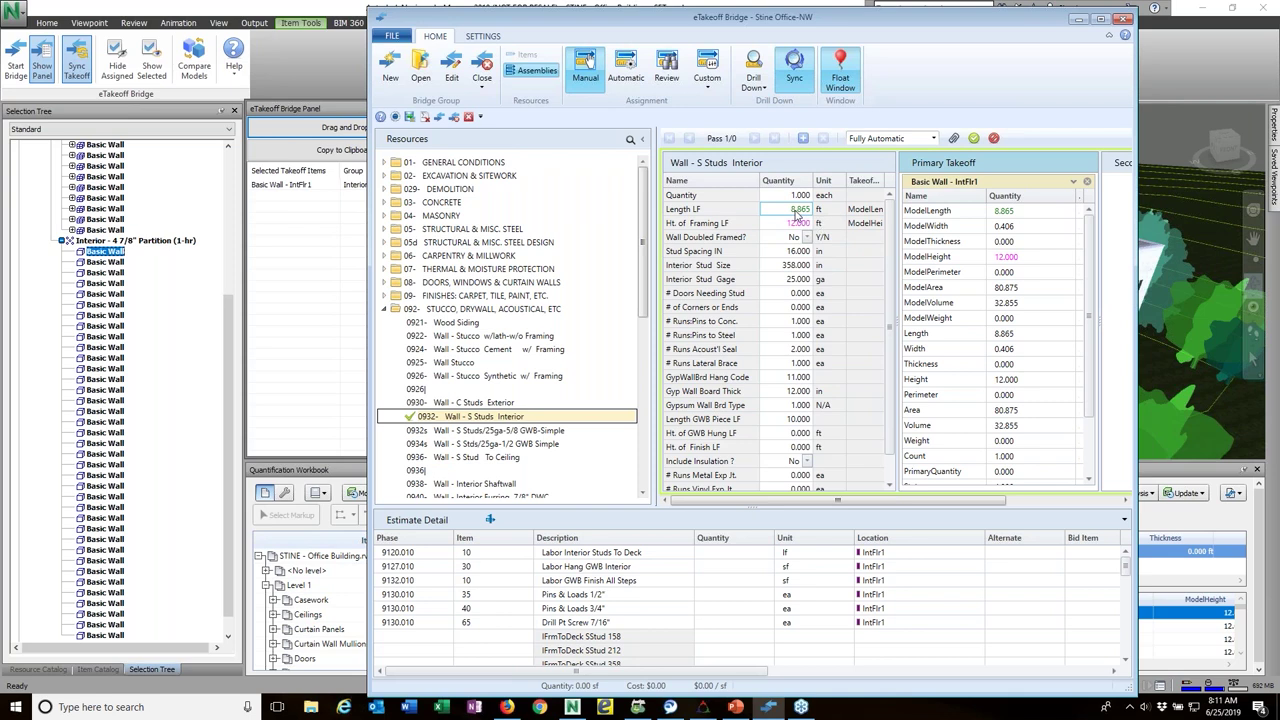
left_click(790, 224)
key("Down")
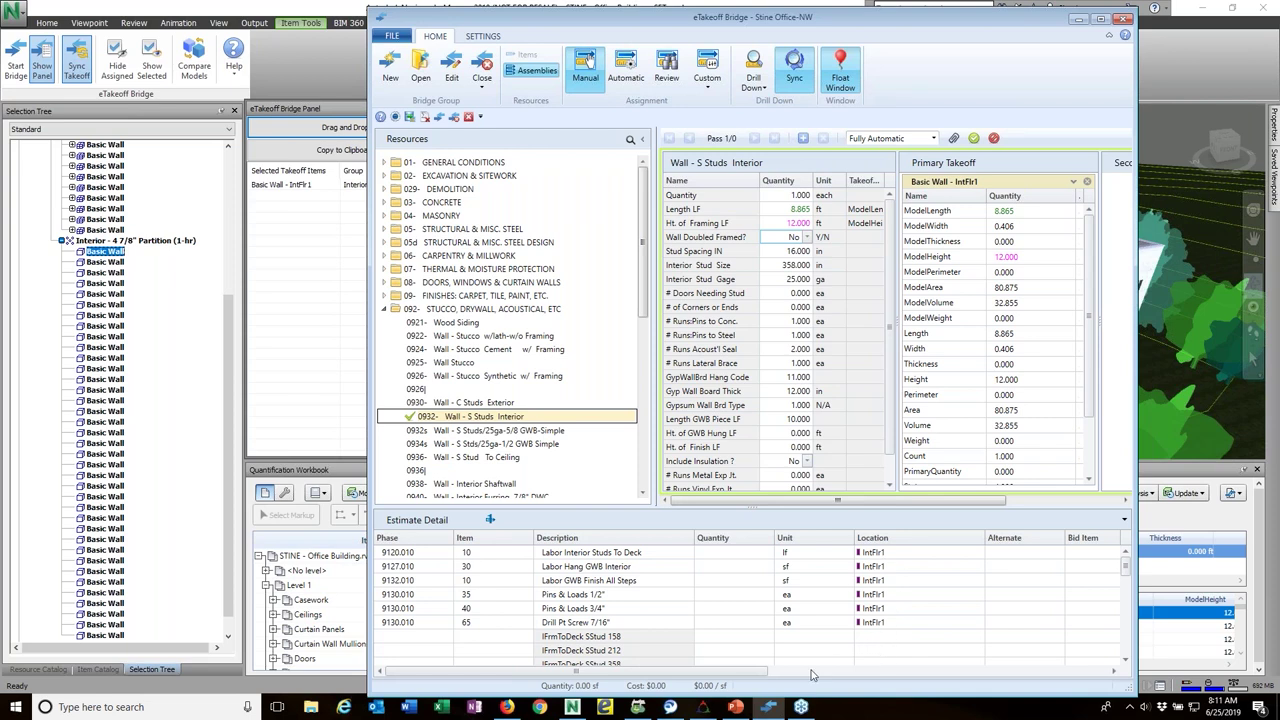
left_click_drag(1092, 400, 1093, 453)
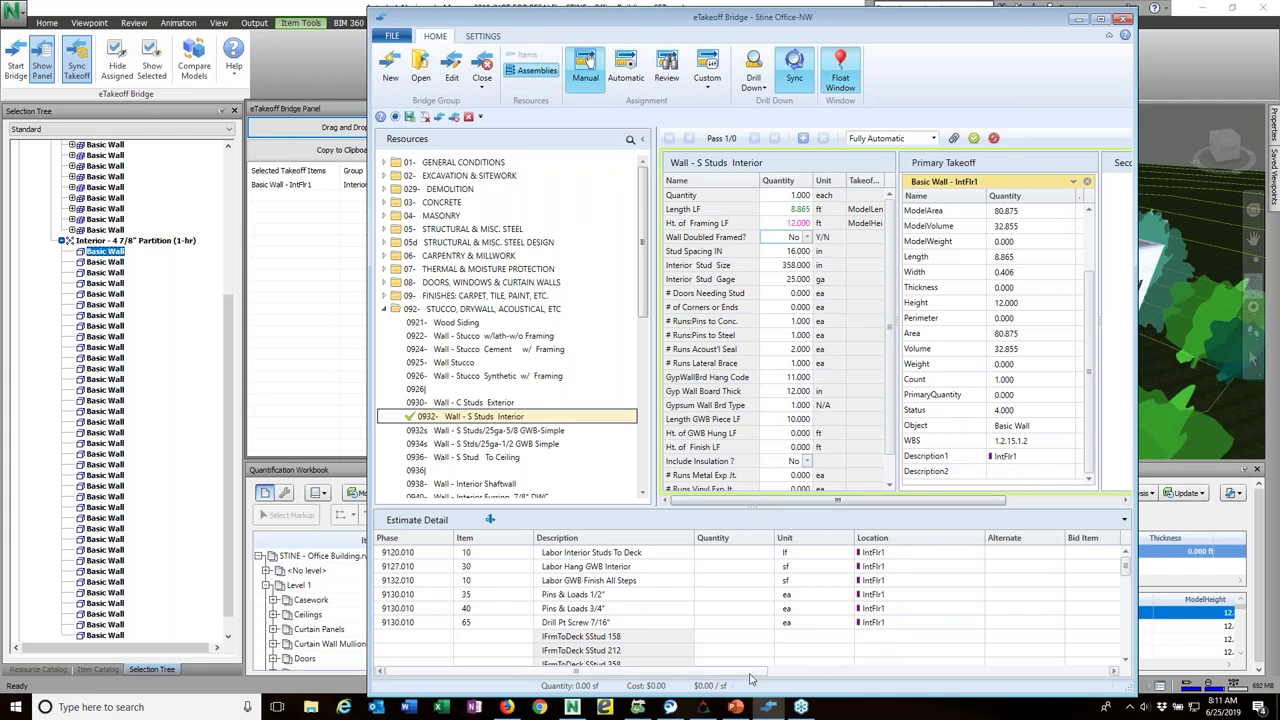
mouse_move(750, 678)
left_mouse_down()
mouse_move(1035, 683)
mouse_move(760, 680)
left_mouse_up()
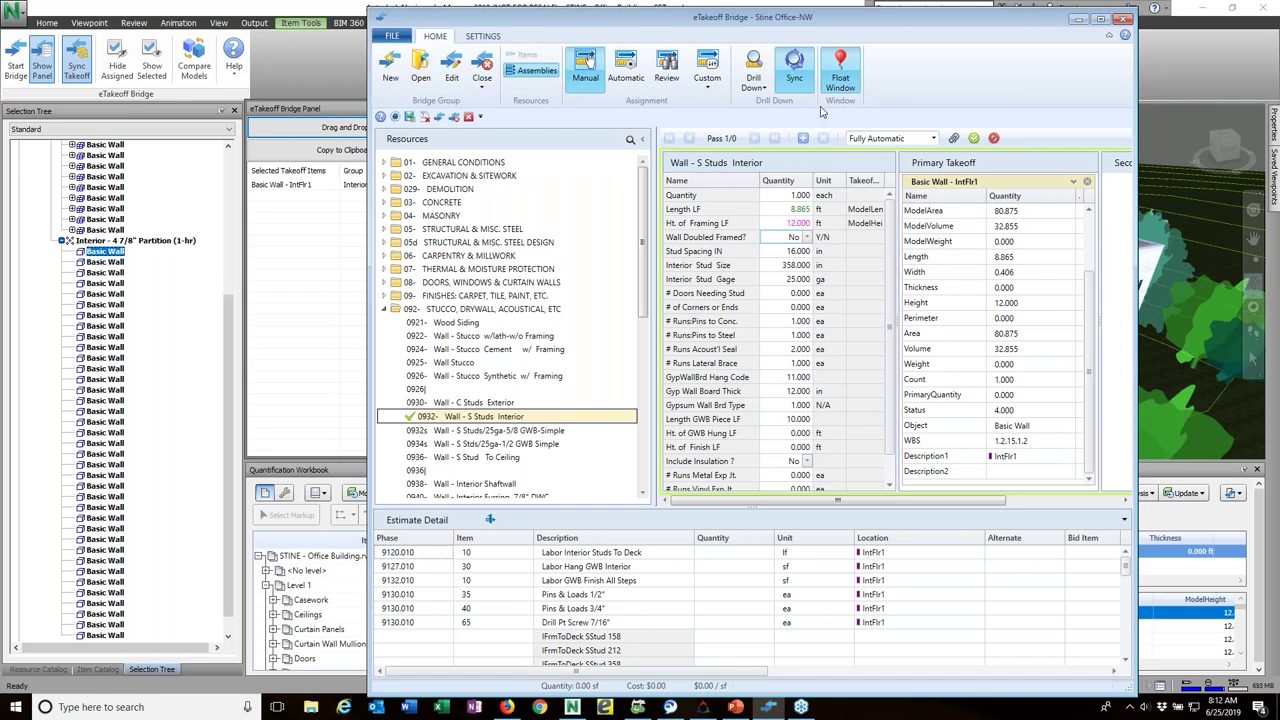
Step: Calculate the current pass of the Wall - S Studs Interior assembly, review its estimate detail, and clear the panes for a new manual assignment
left_click(794, 66)
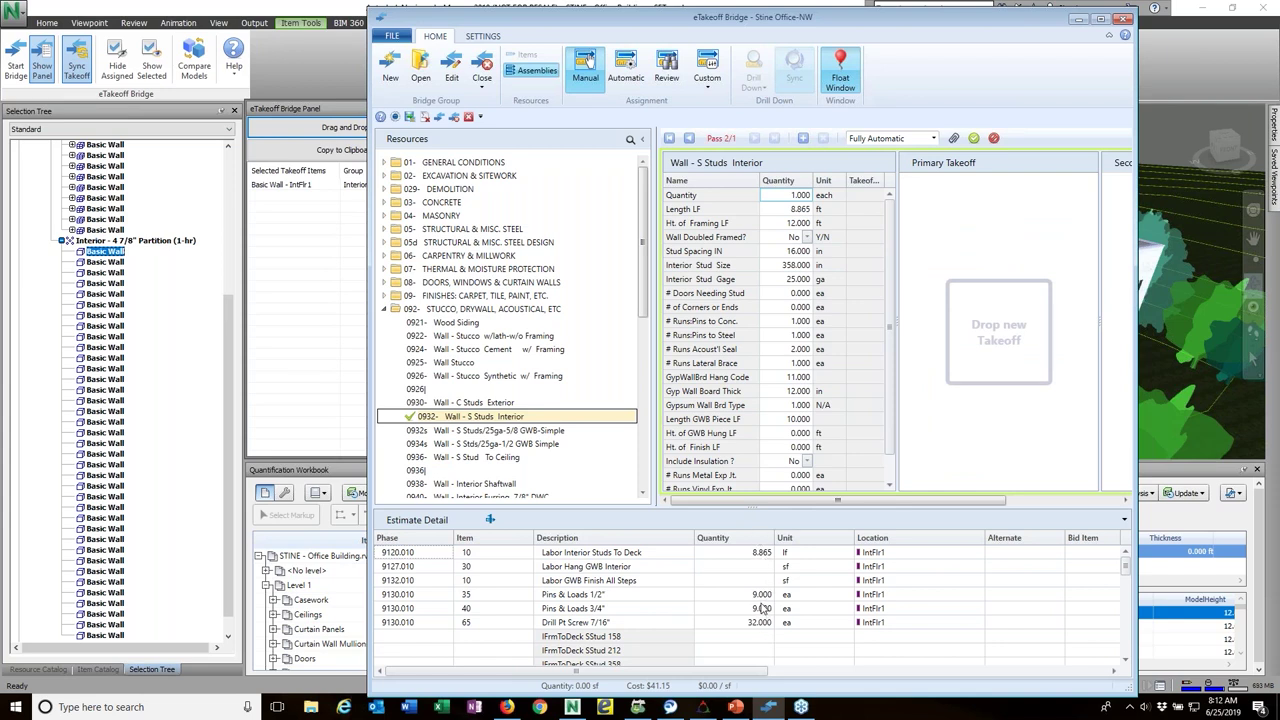
scroll(774, 616, "down", 5)
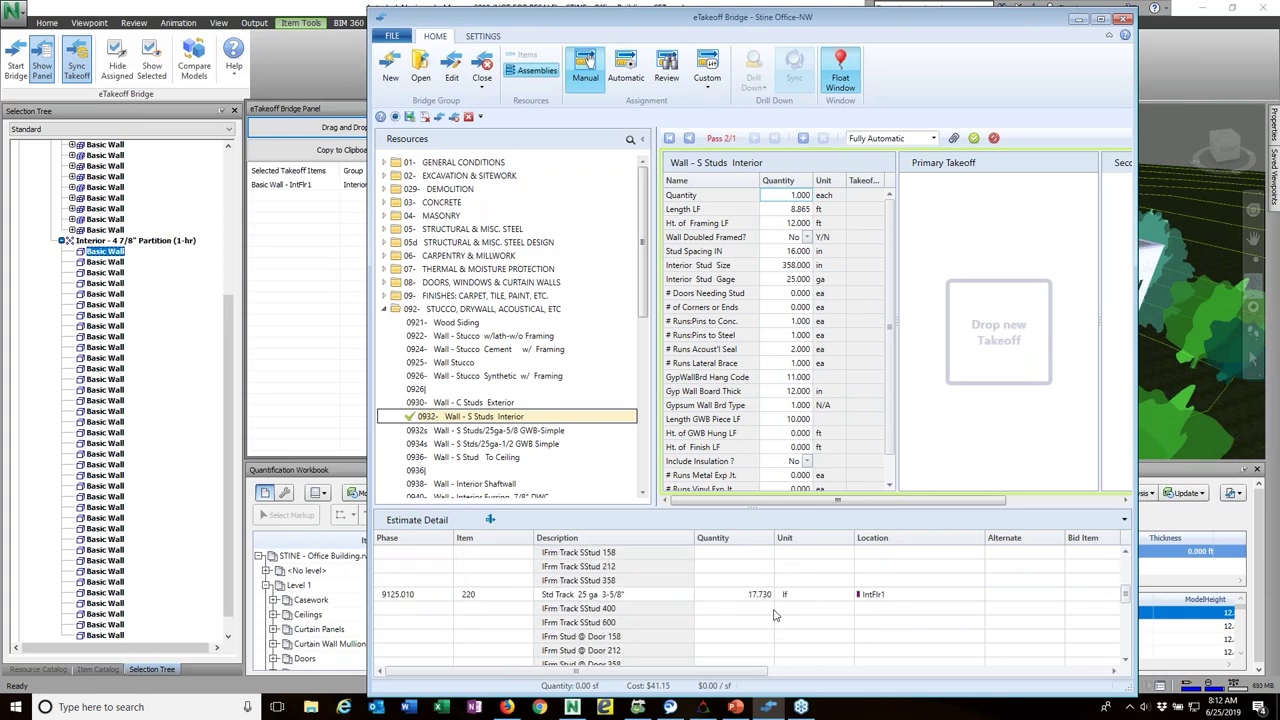
scroll(774, 616, "up", 5)
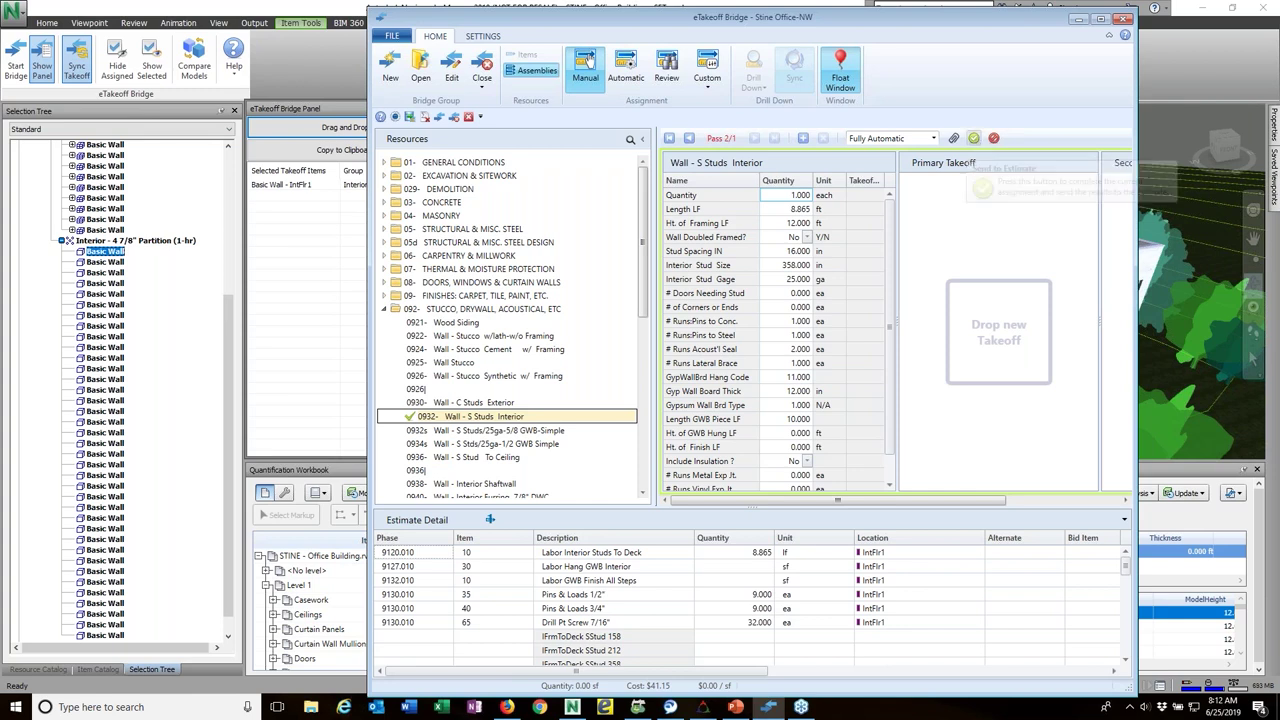
left_click(588, 62)
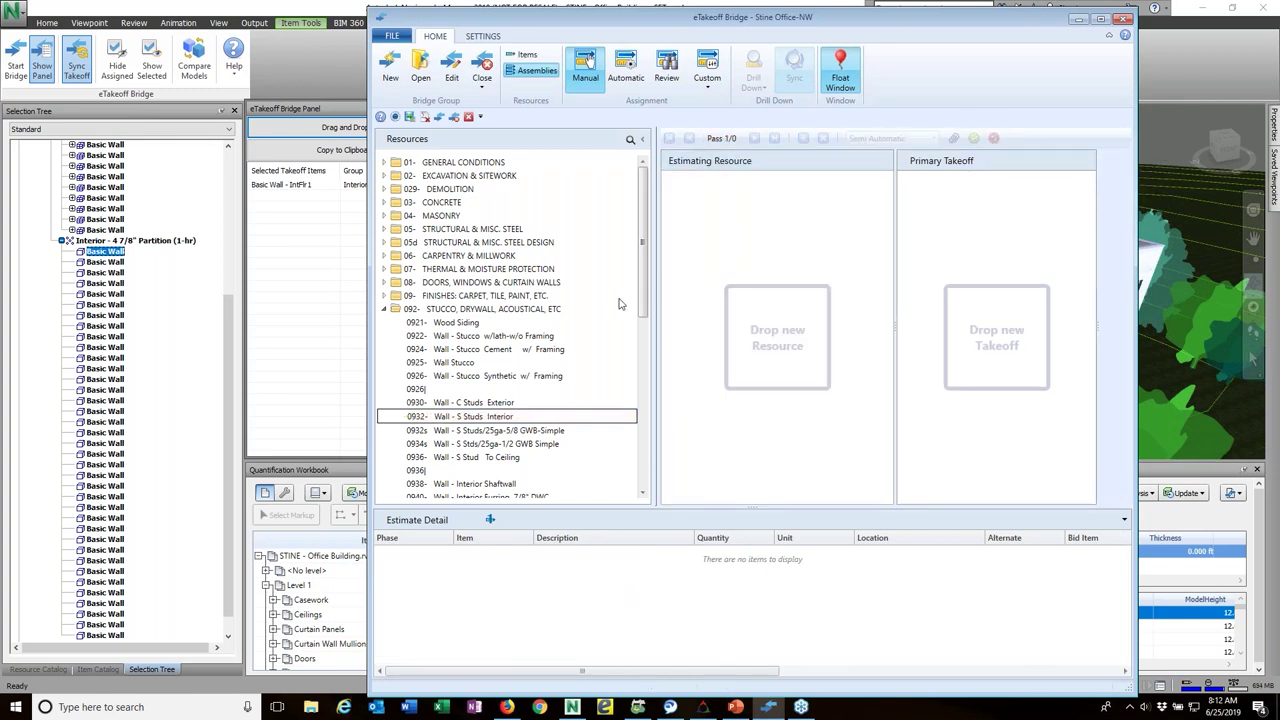
Step: Turn on Hide Assigned in Navisworks, accepting its warning, and select the fifth Basic Wall in the interior partition group
left_click(117, 63)
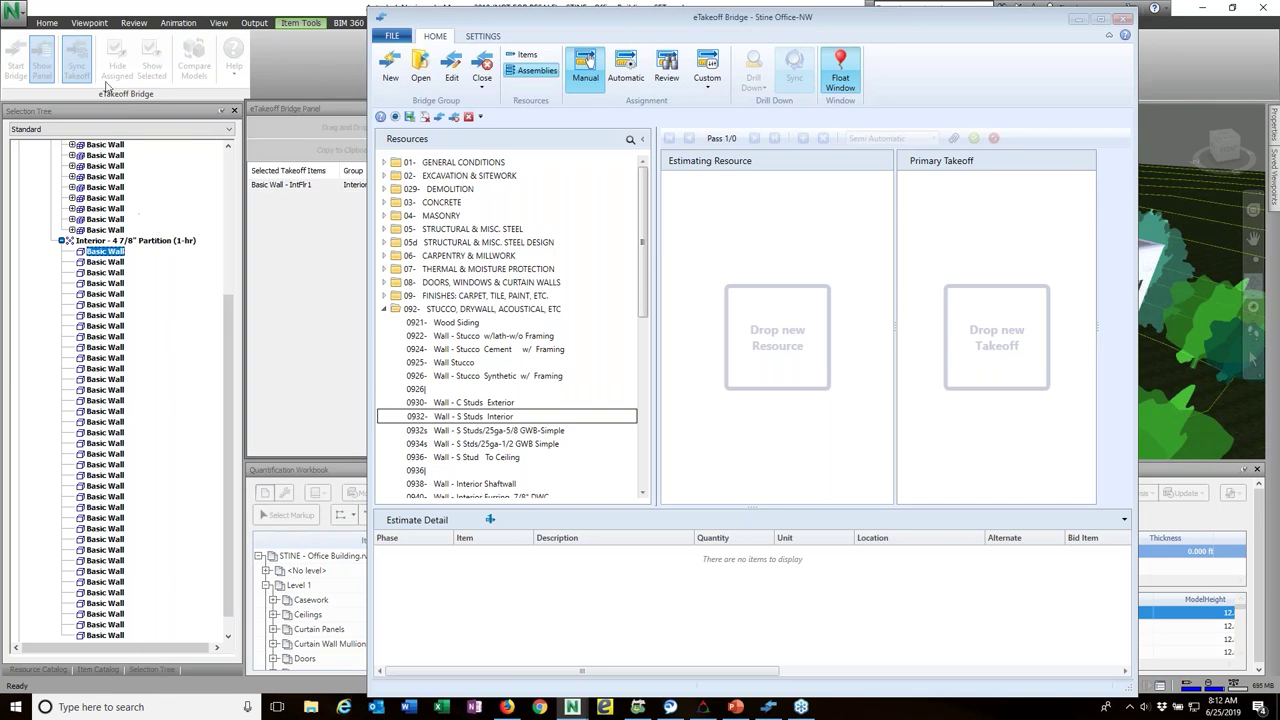
left_click(1077, 21)
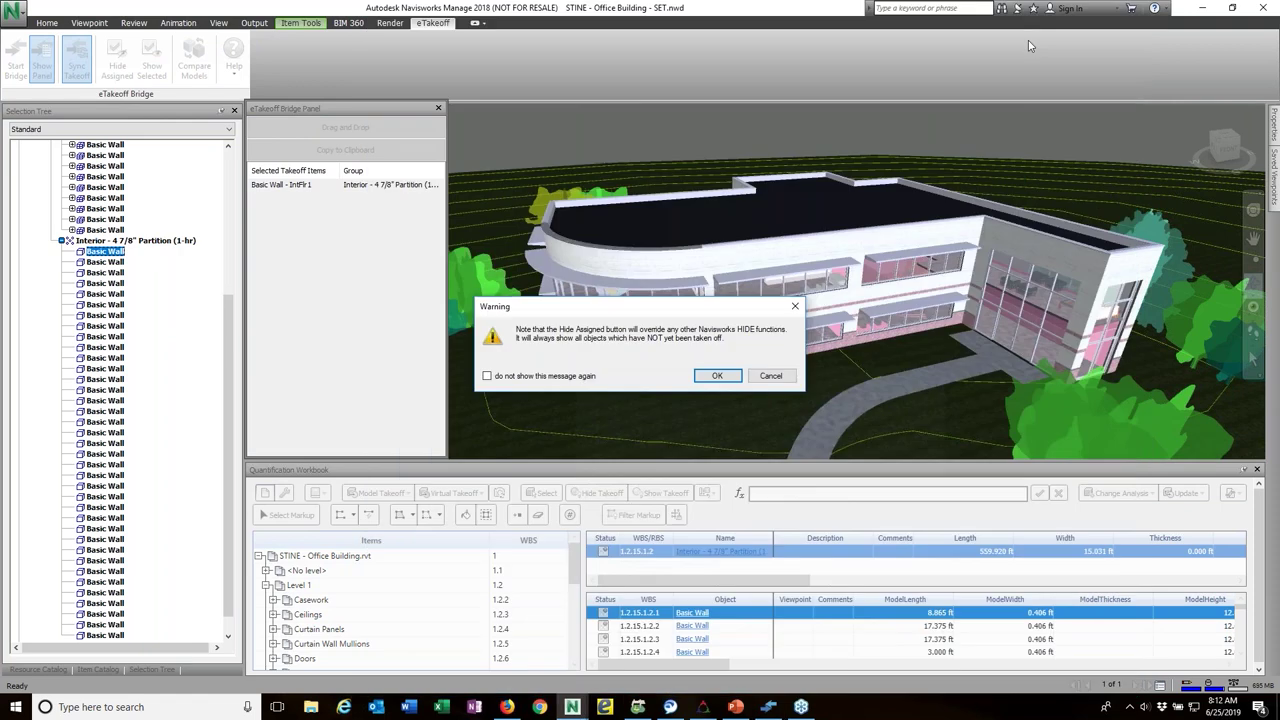
left_click(718, 376)
left_click(108, 292)
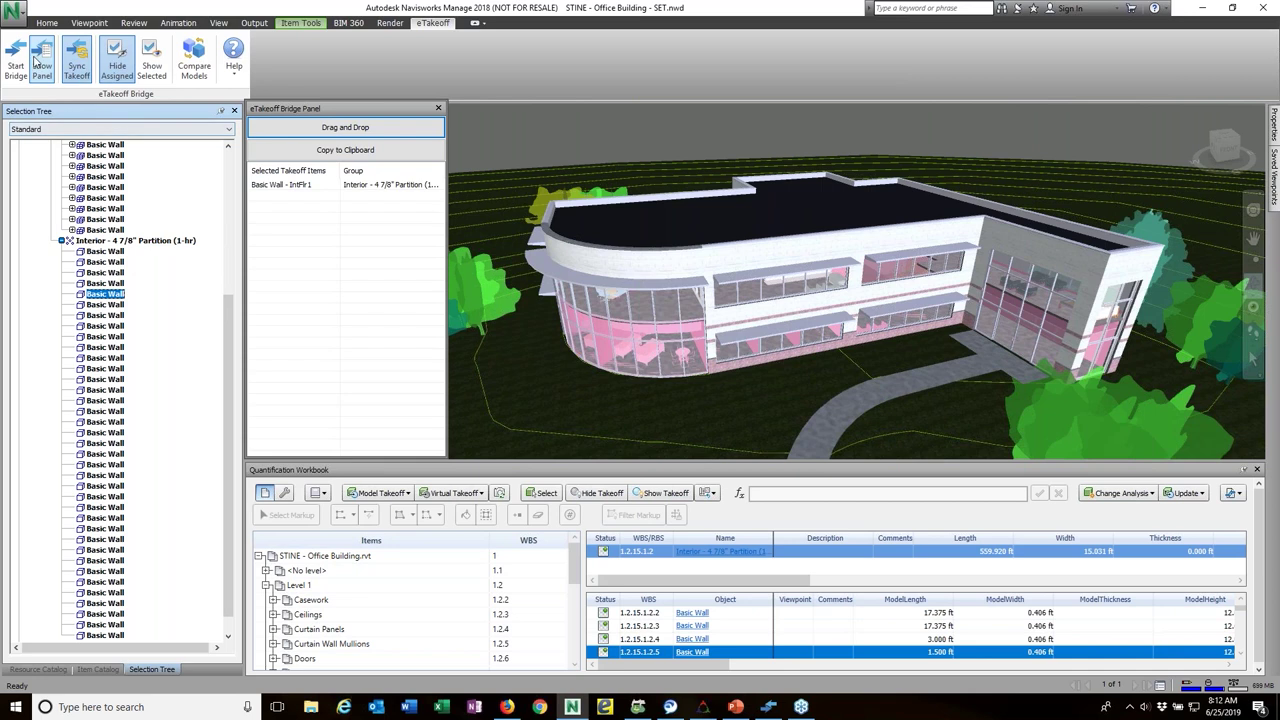
Step: Switch to eTakeoff Bridge, collapse the 092- Stucco, Drywall, Acoustical folder, and start automatic assignment
left_click(768, 708)
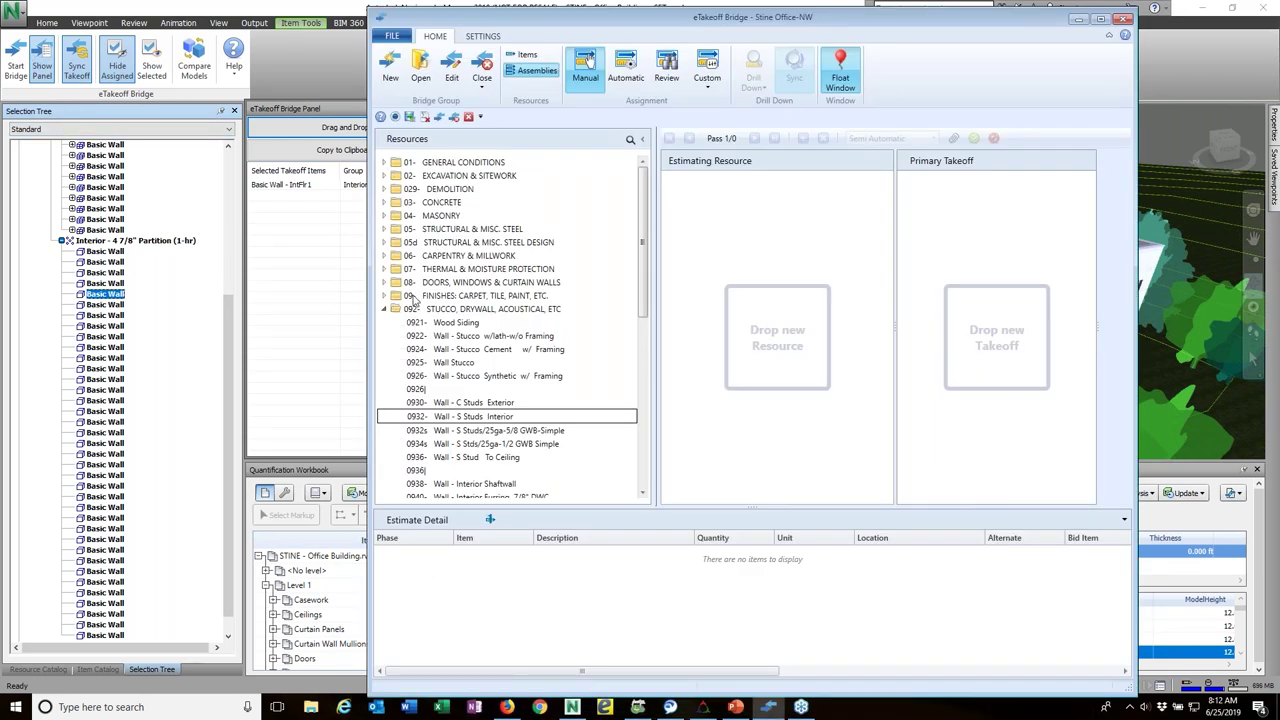
left_click(388, 311)
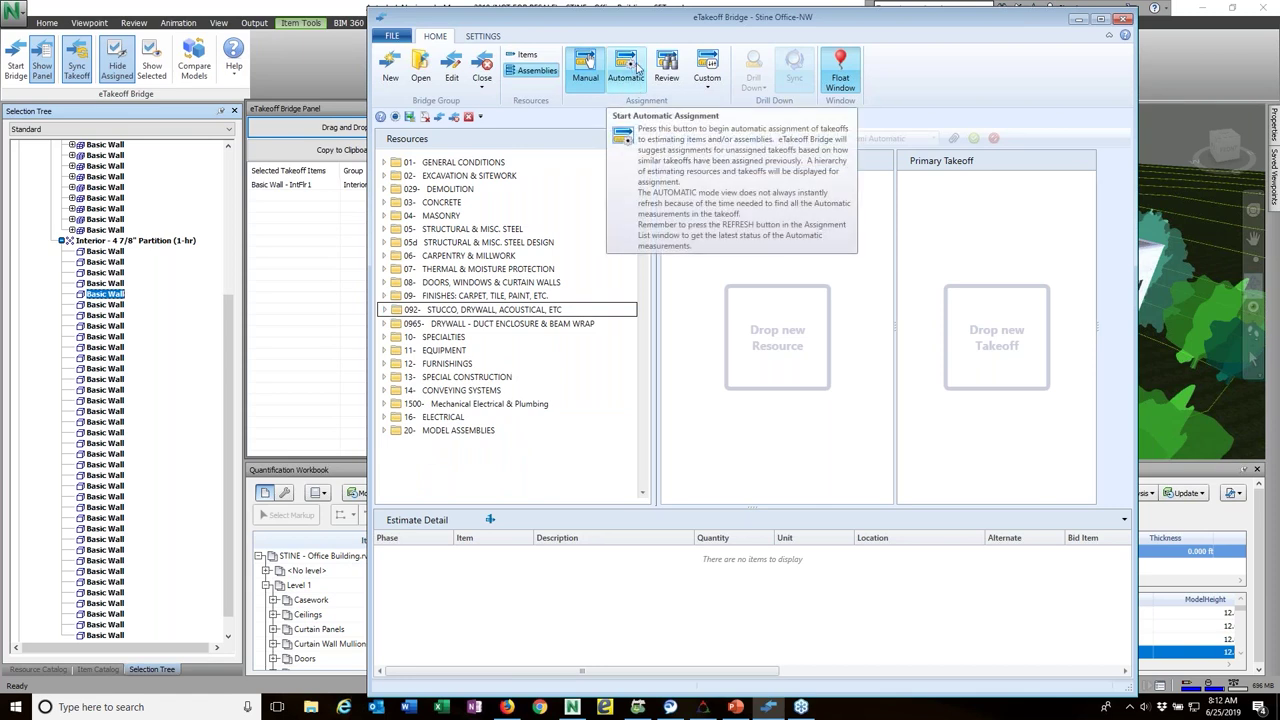
left_click(628, 64)
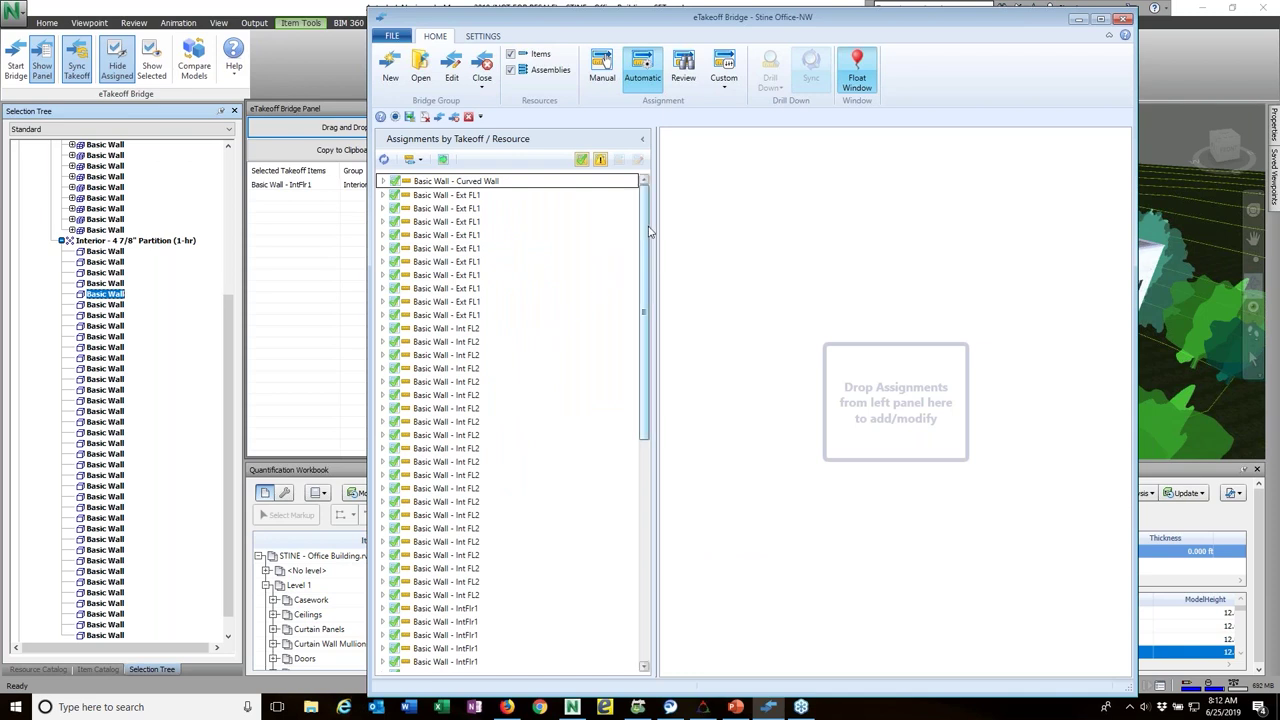
Step: Look over the suggested Basic Wall assignments and add all of them to the estimate
left_click_drag(641, 233, 668, 194)
left_click(444, 160)
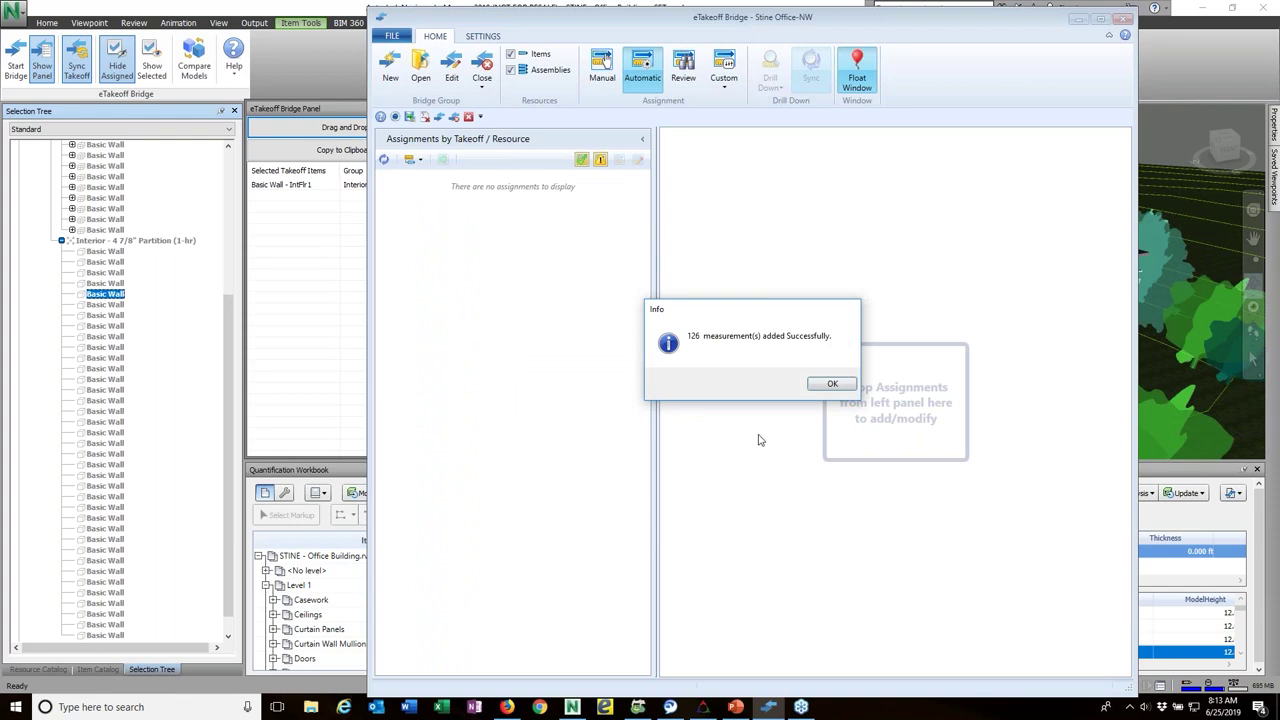
left_click(830, 384)
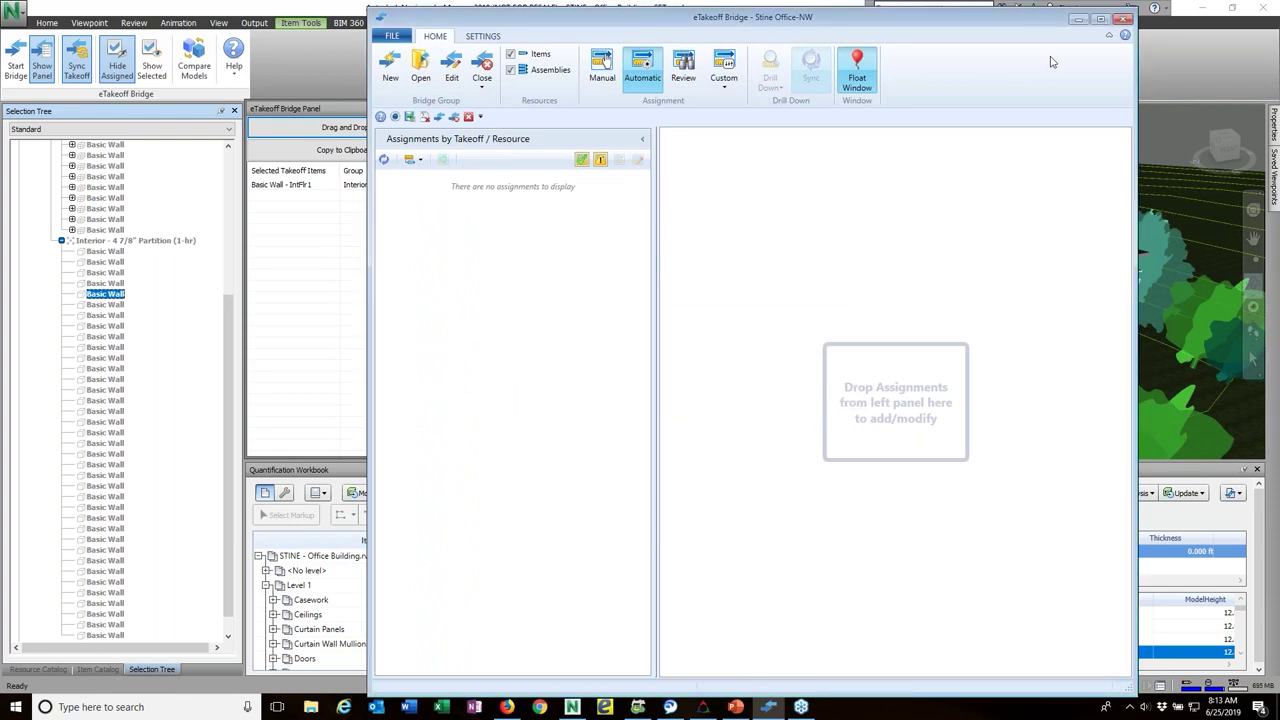
Step: Return to Navisworks, inspect the building with the assigned walls hidden, and turn Hide Assigned off
left_click(1078, 19)
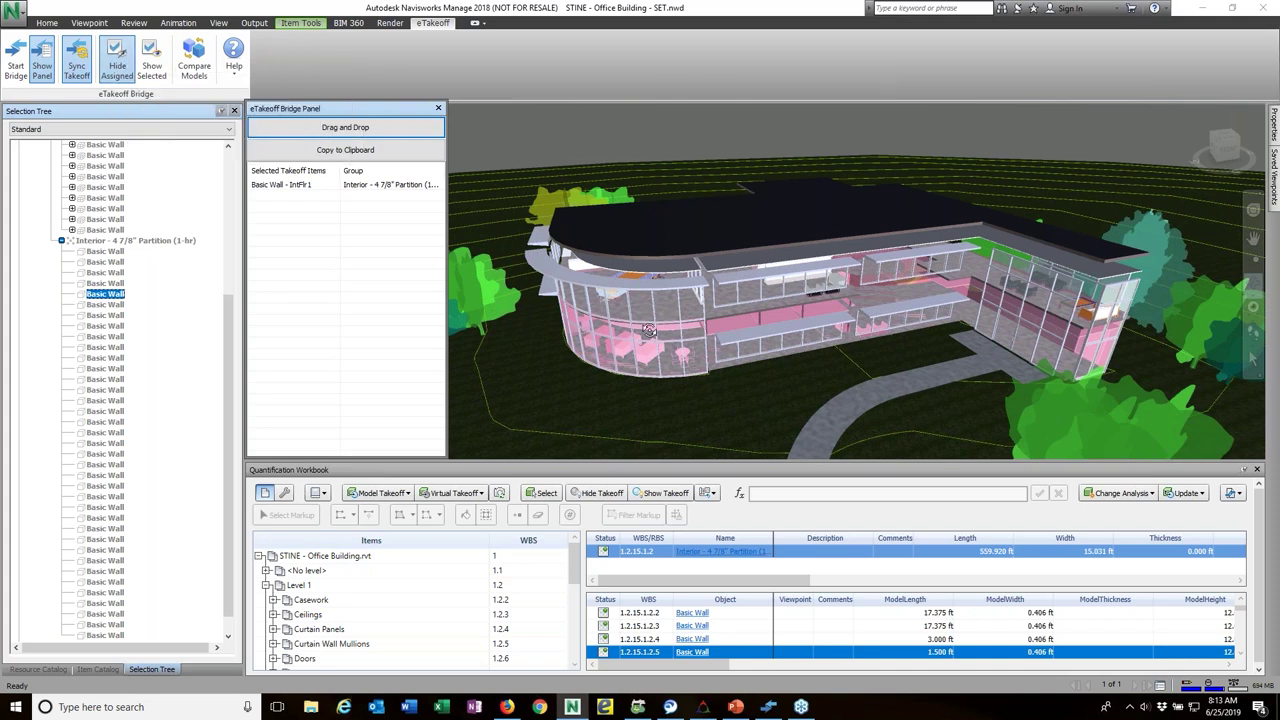
mouse_move(724, 303)
left_mouse_down()
mouse_move(771, 291)
mouse_move(668, 310)
left_mouse_up()
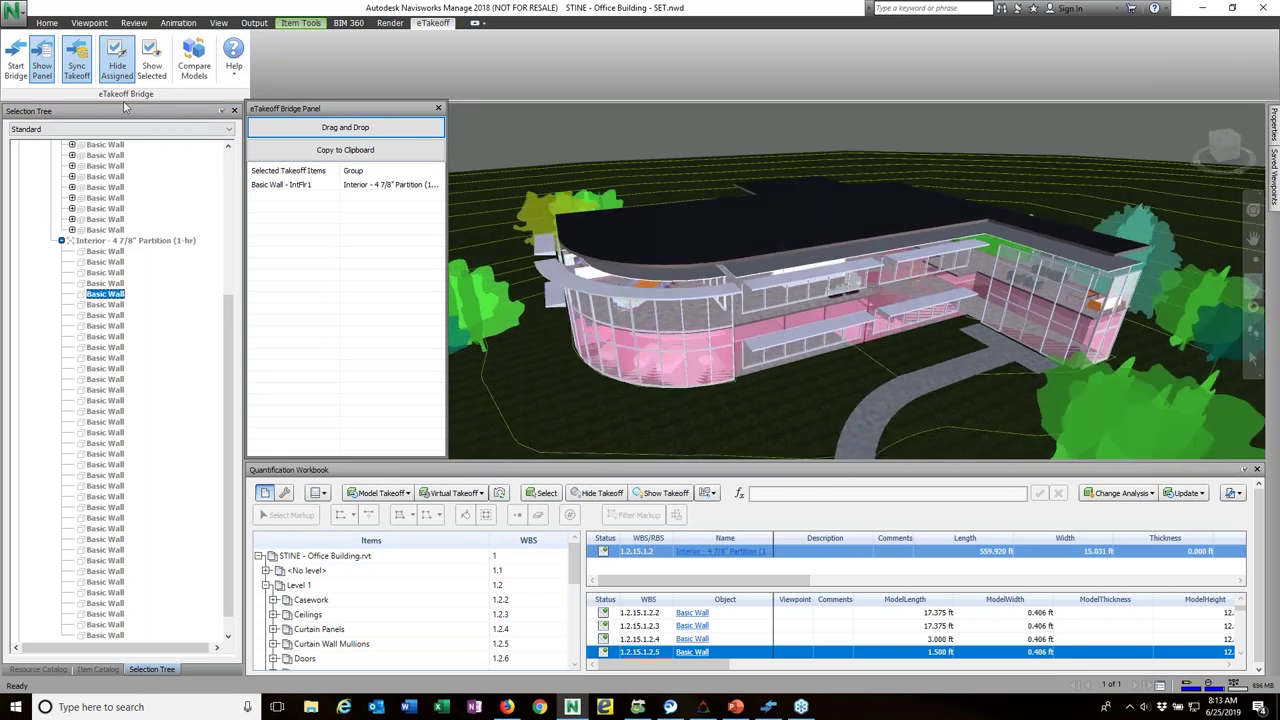
left_click(117, 62)
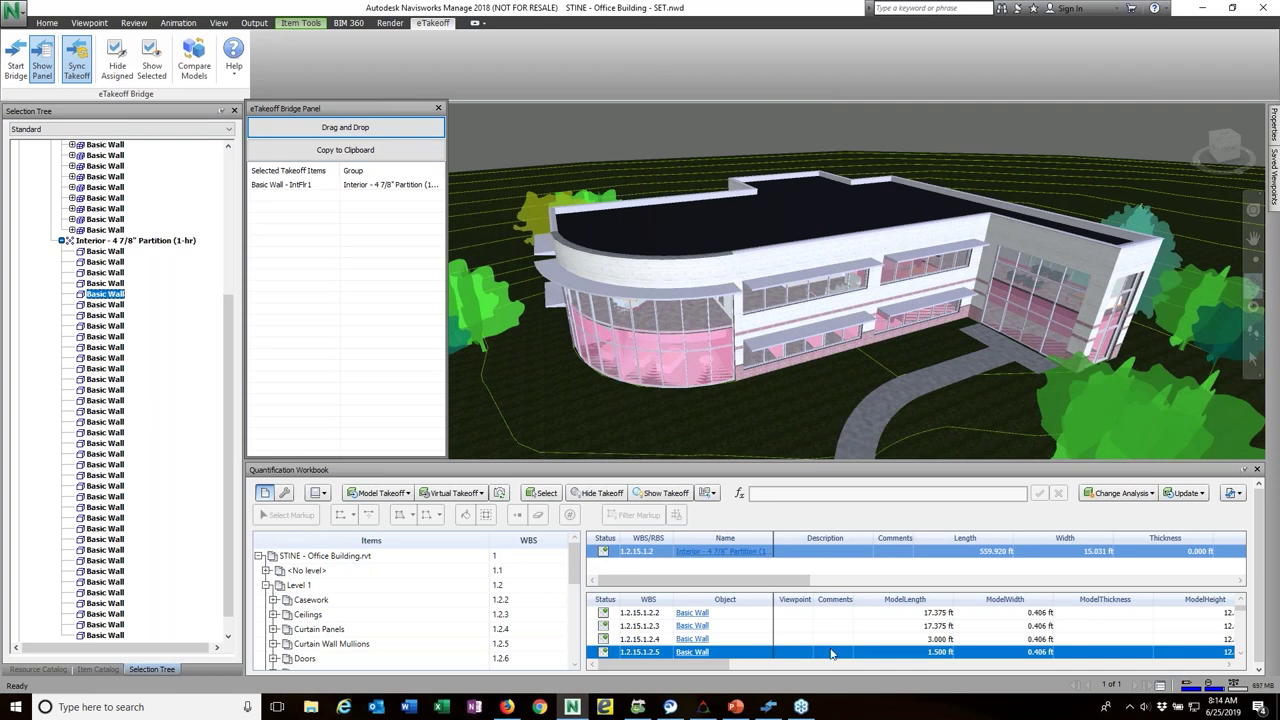
Step: Switch to eTakeoff Bridge, close the current bridge by going to the estimate, and minimize the Bridge window
left_click(768, 706)
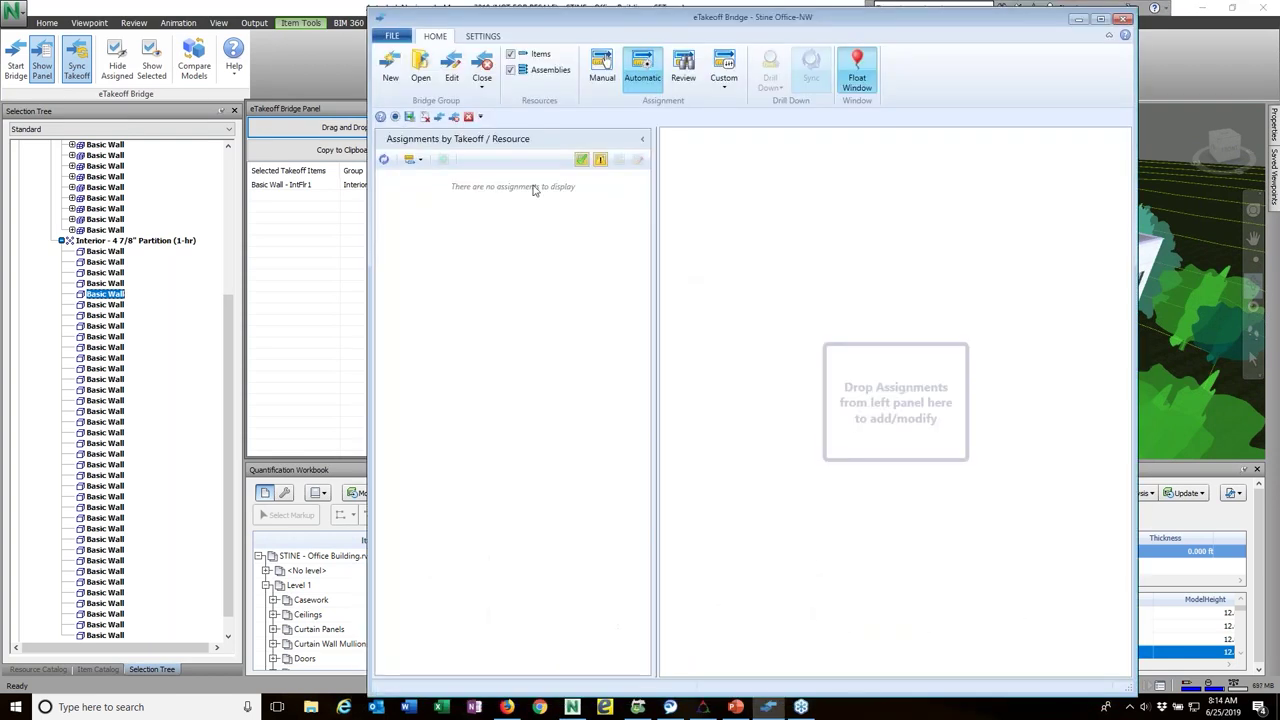
left_click(482, 78)
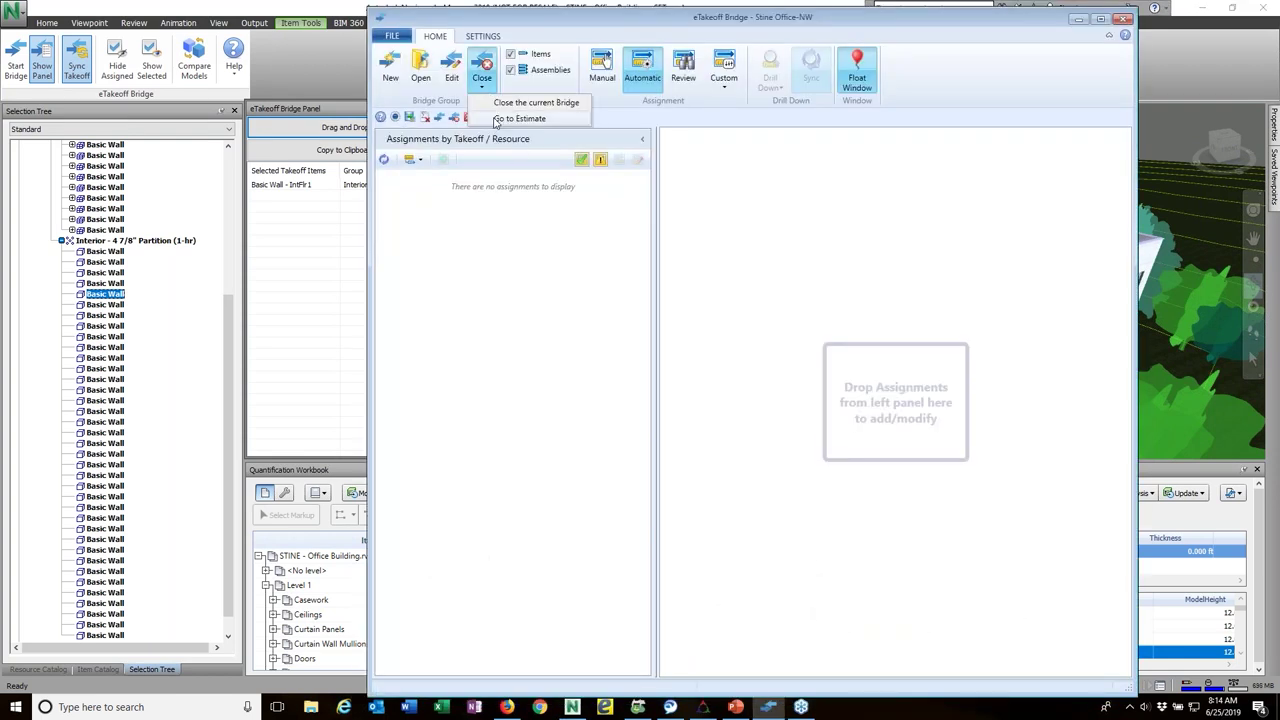
left_click(495, 119)
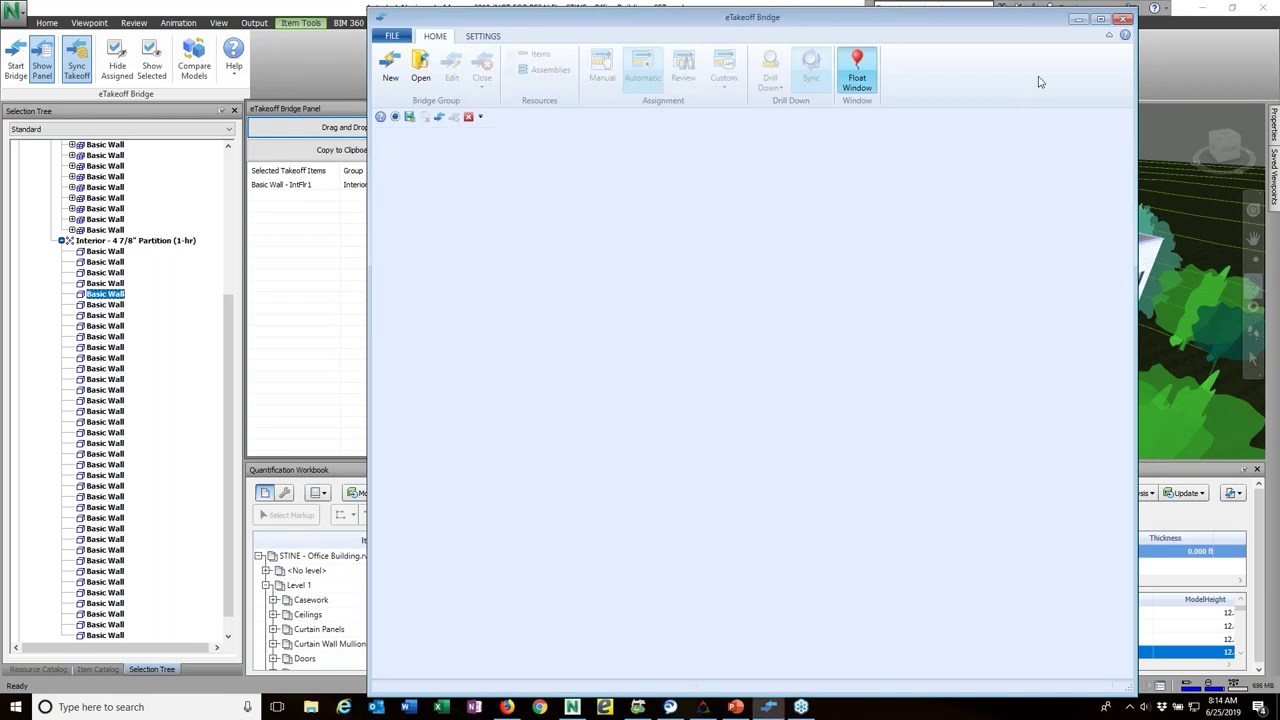
left_click(1078, 19)
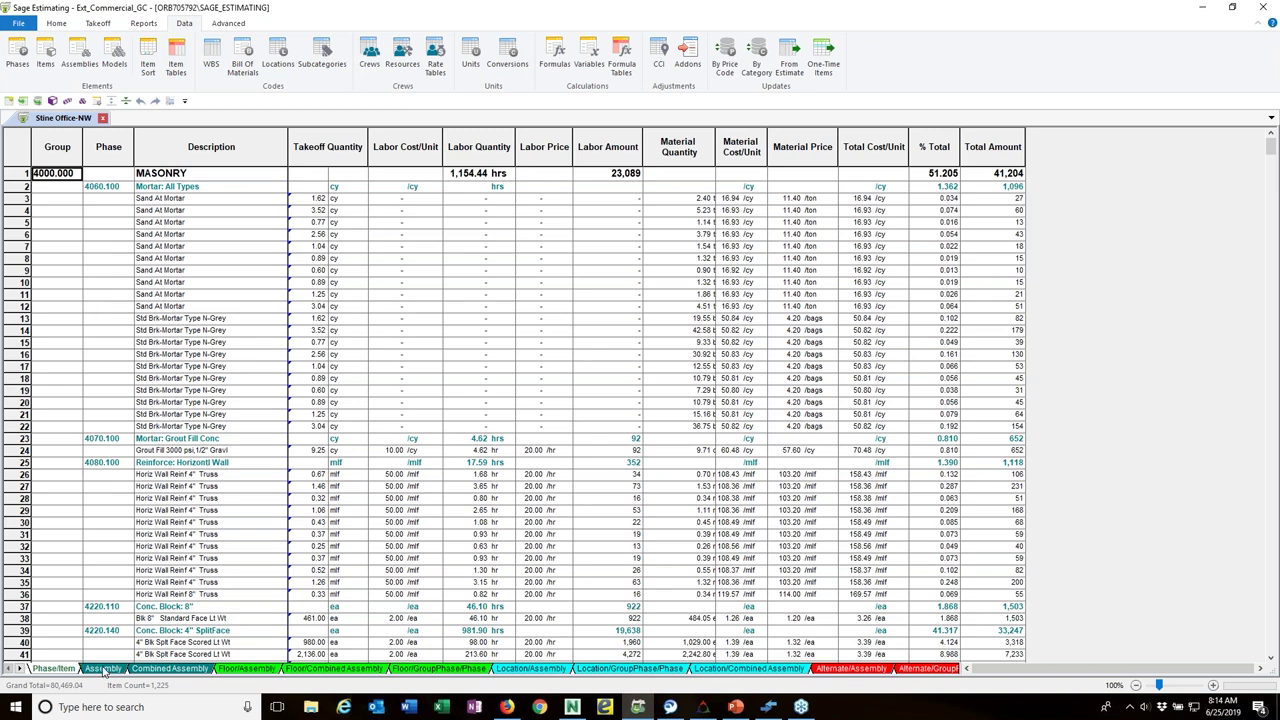
Step: Look through the estimate in the Assembly, Combined Assembly, Floor/Assembly and Location/Assembly sequences
left_click(58, 23)
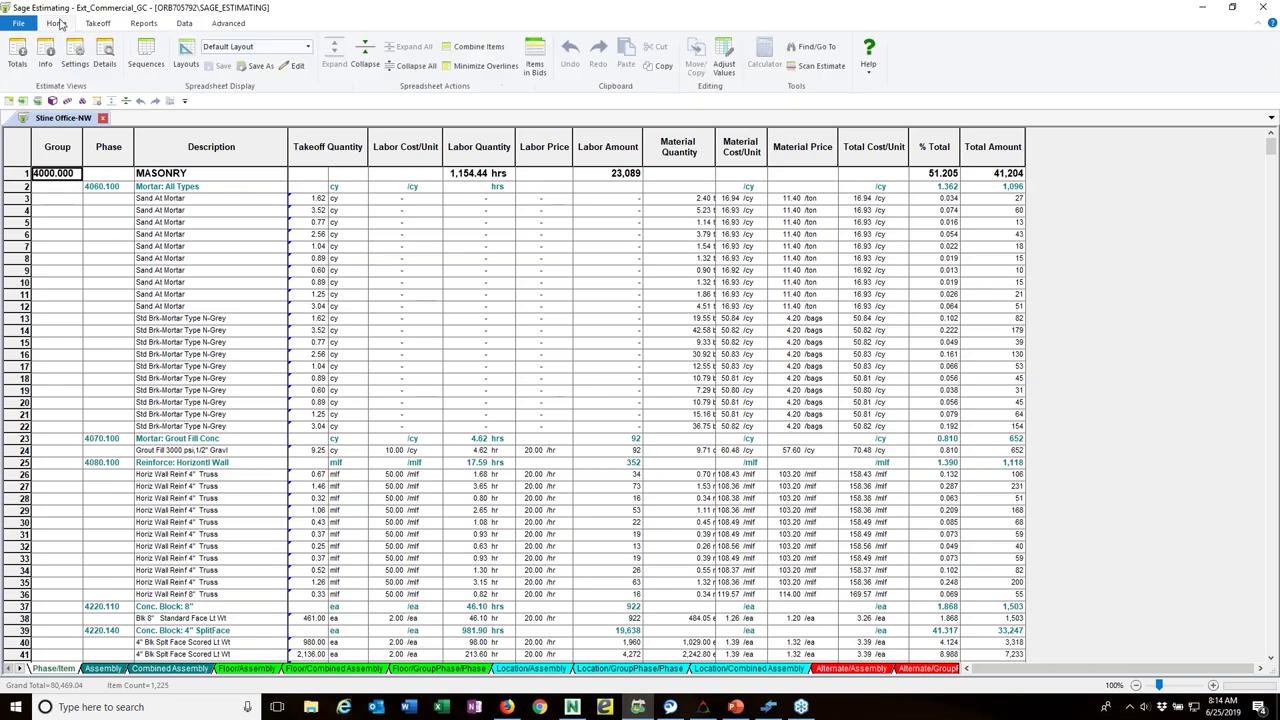
left_click(104, 668)
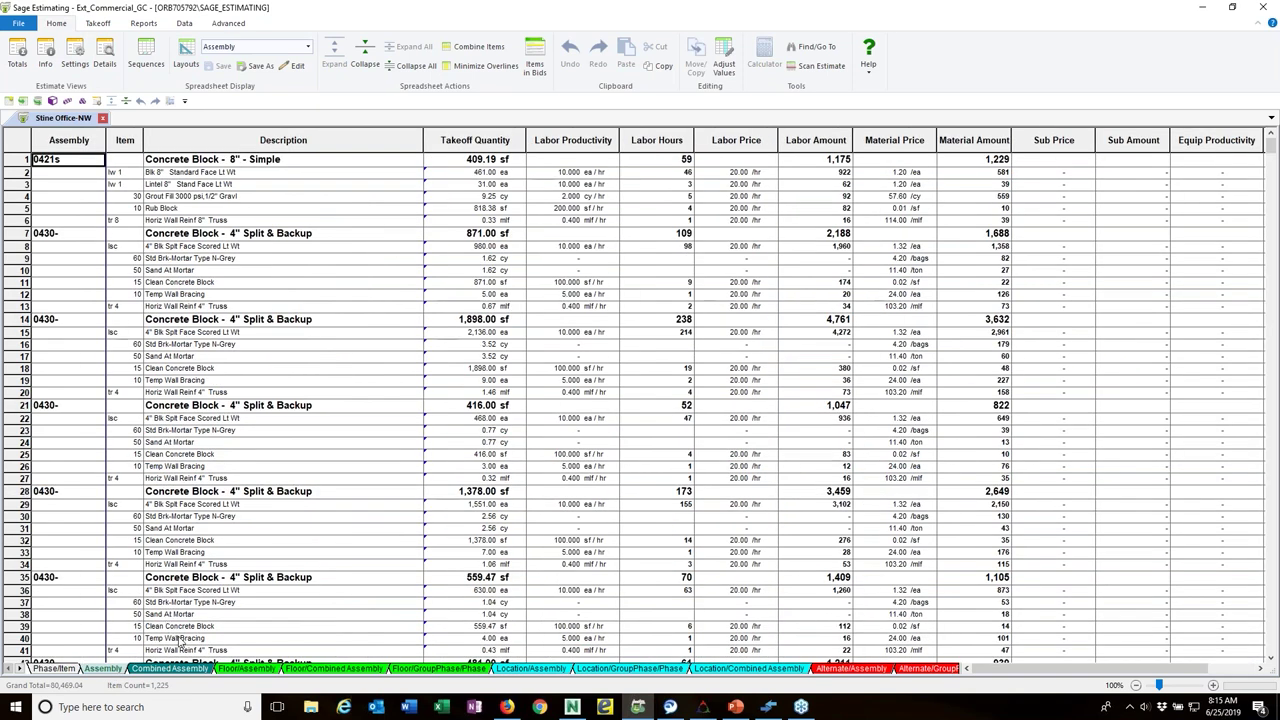
left_click(167, 668)
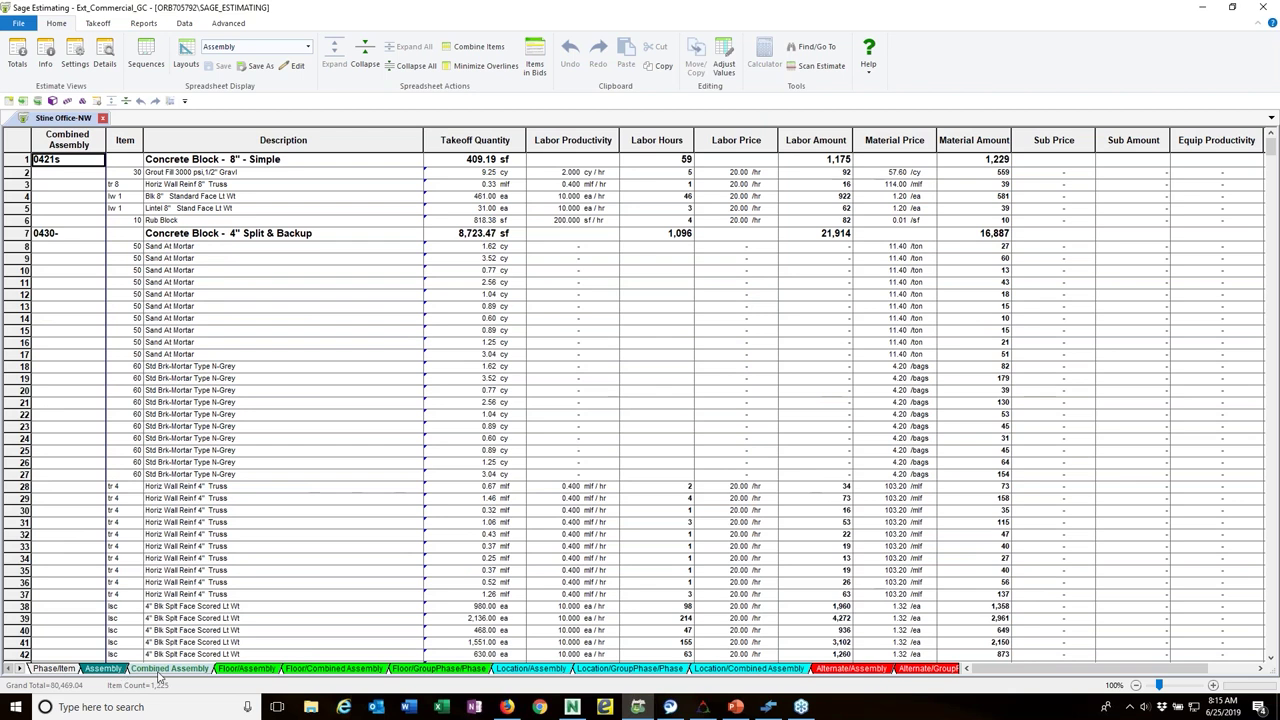
left_click(246, 669)
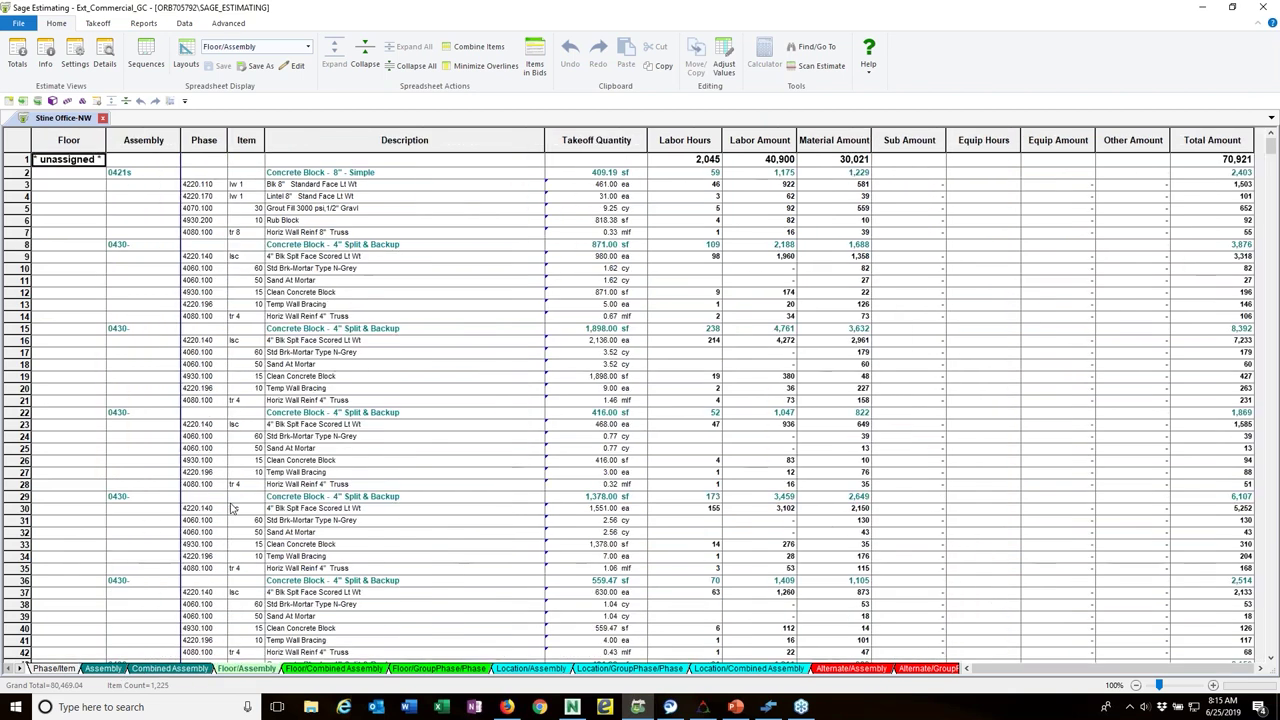
scroll(232, 509, "down", 20)
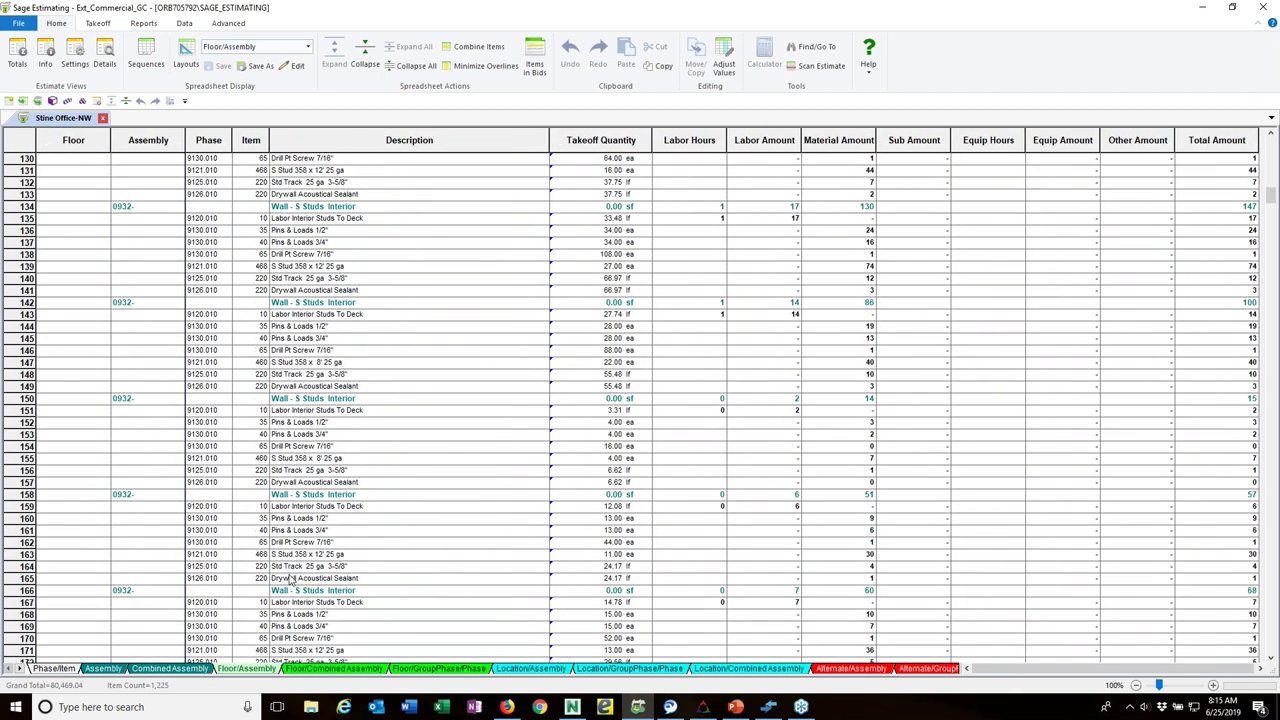
left_click(531, 668)
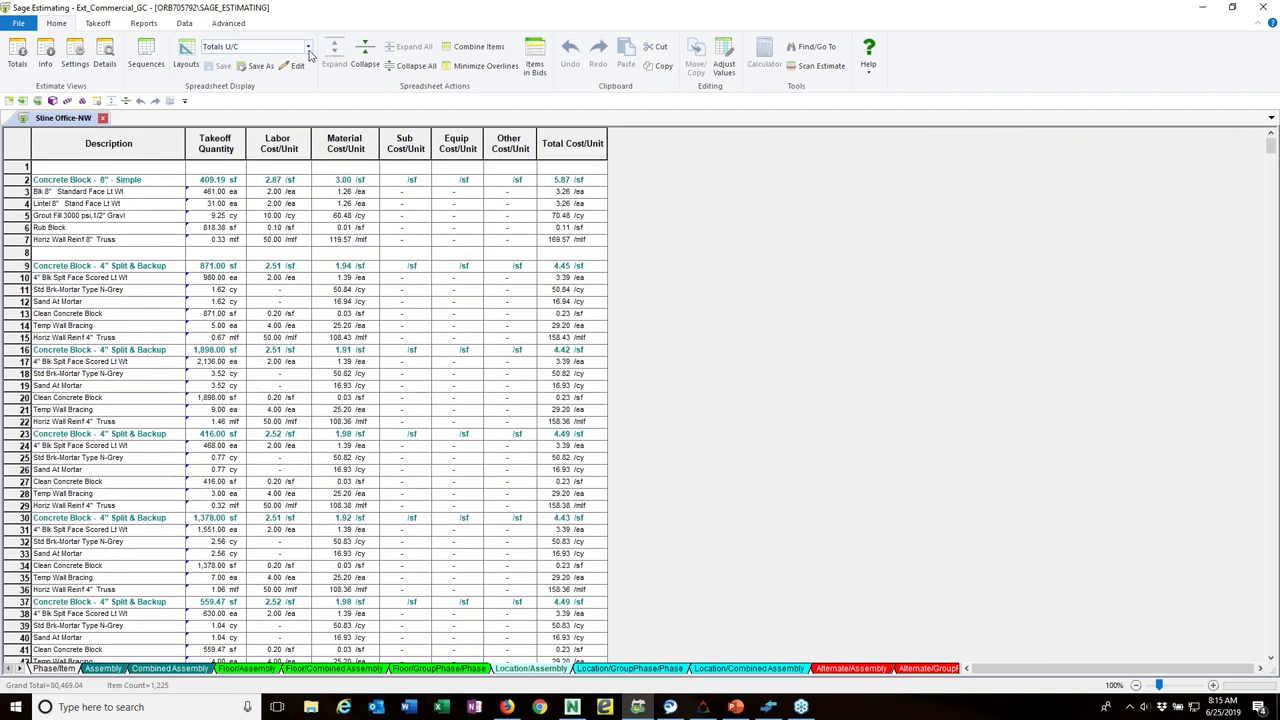
Step: In the Location/GroupPhase/Phase sequence, insert a Location (Overline) column before Group and collapse the item rows to phase level
left_click(597, 670)
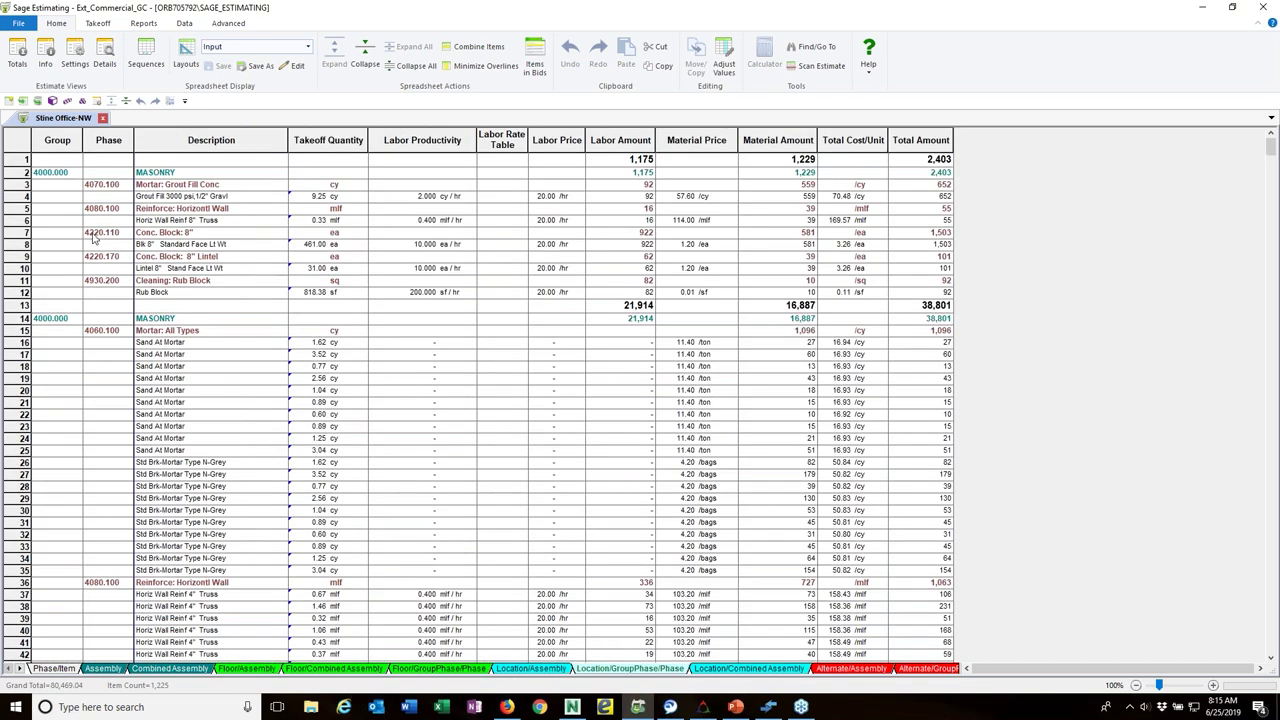
left_click(62, 141)
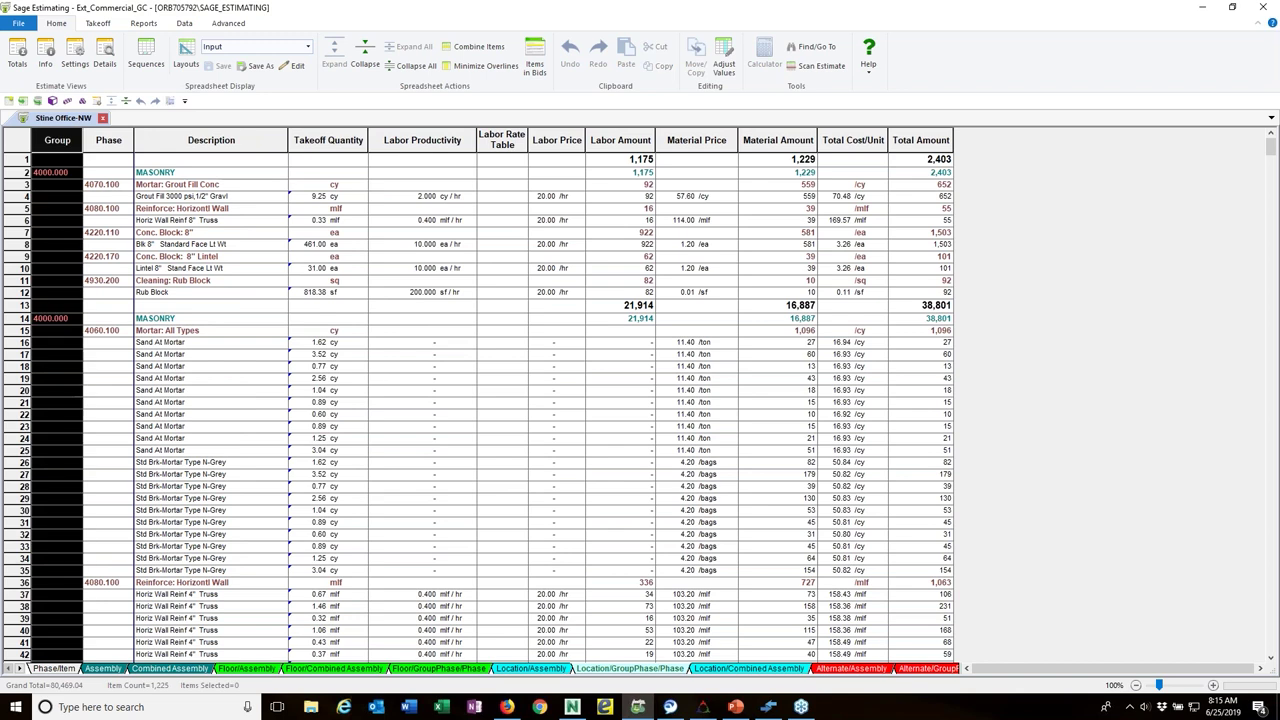
right_click(62, 142)
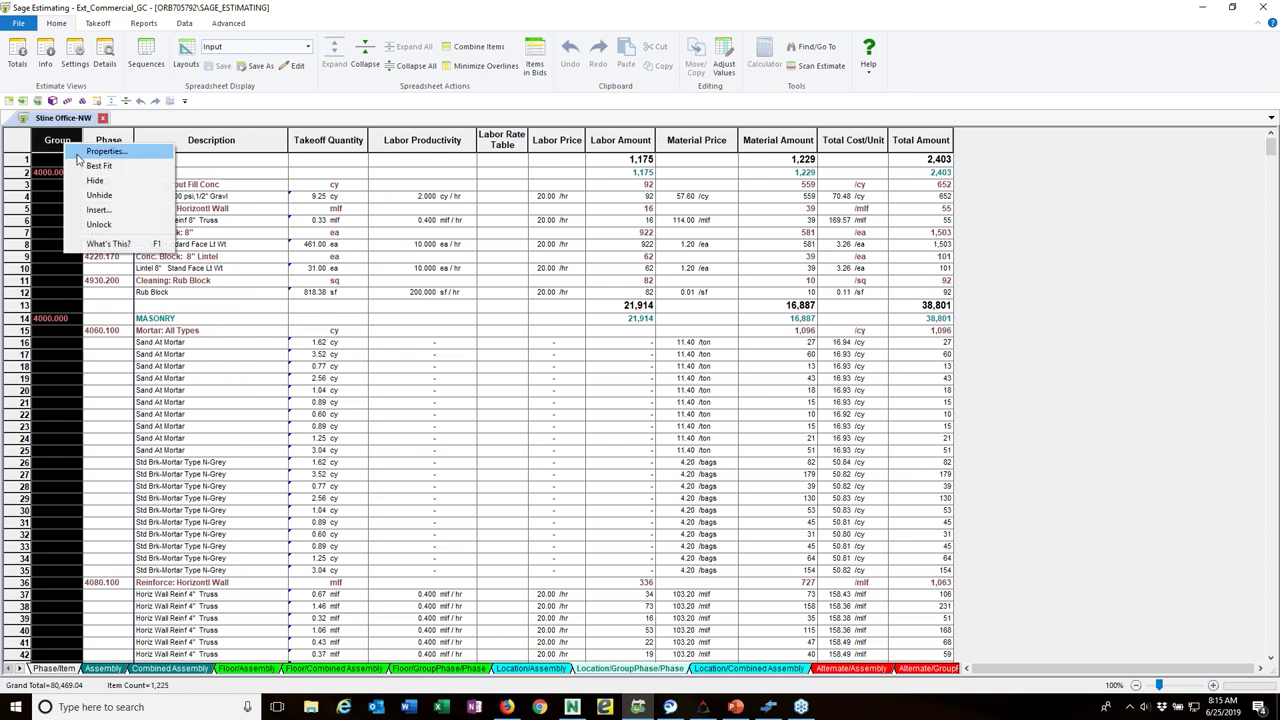
left_click(93, 211)
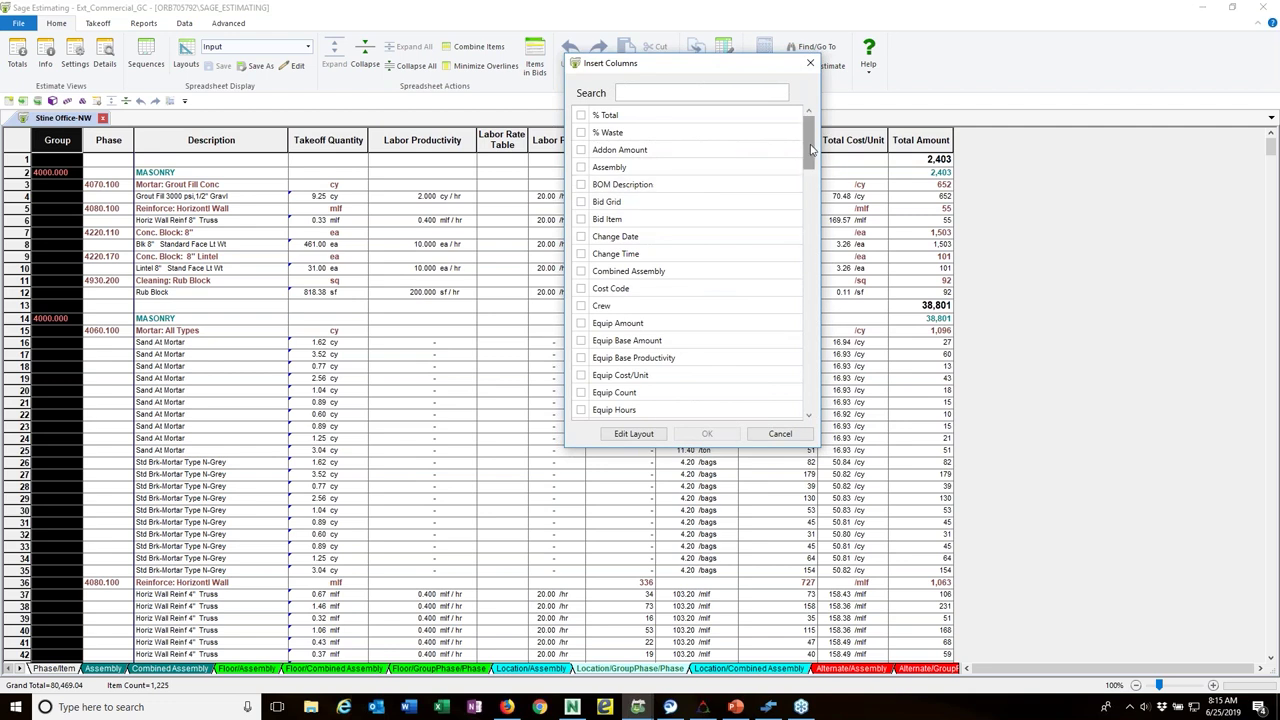
left_click_drag(810, 150, 814, 258)
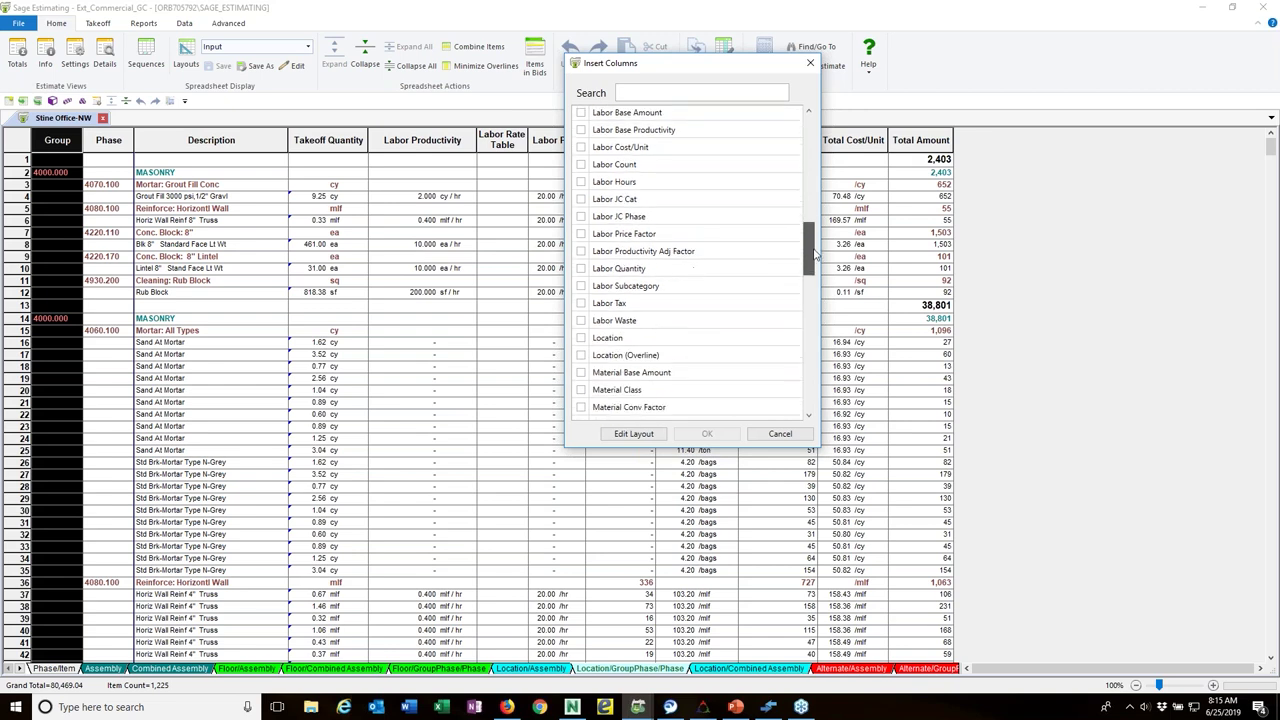
left_click(581, 356)
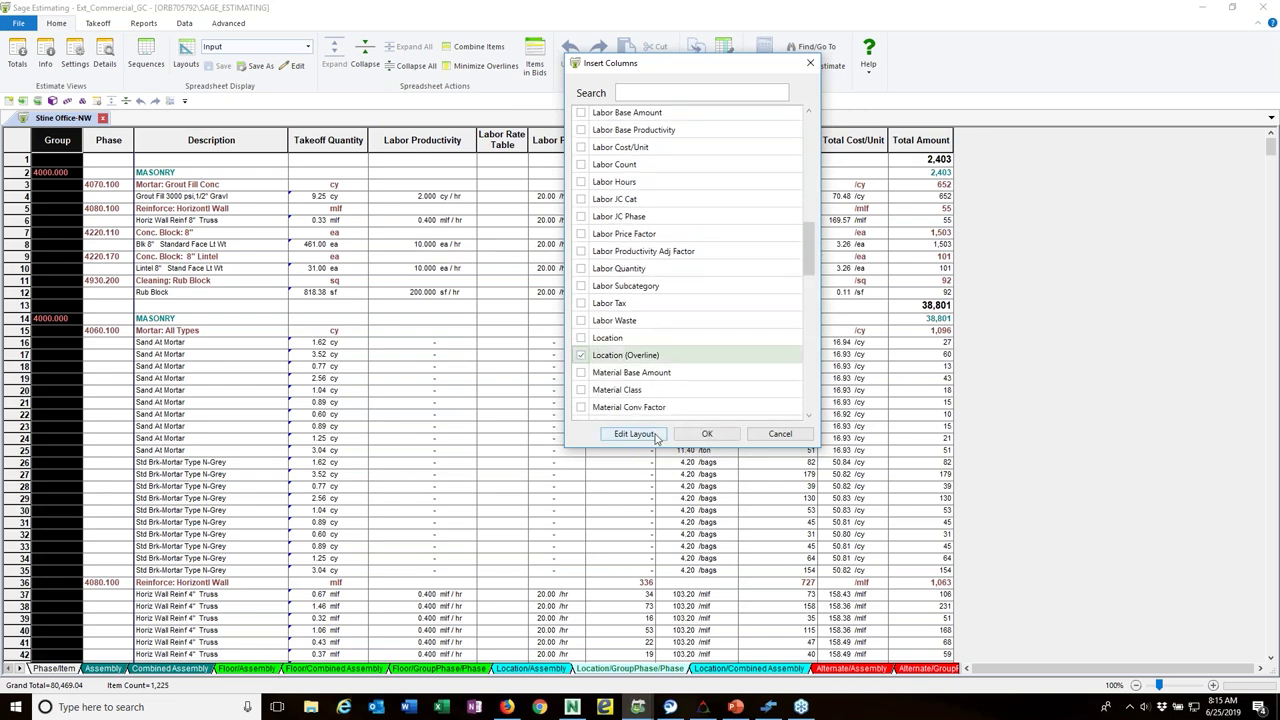
left_click(706, 433)
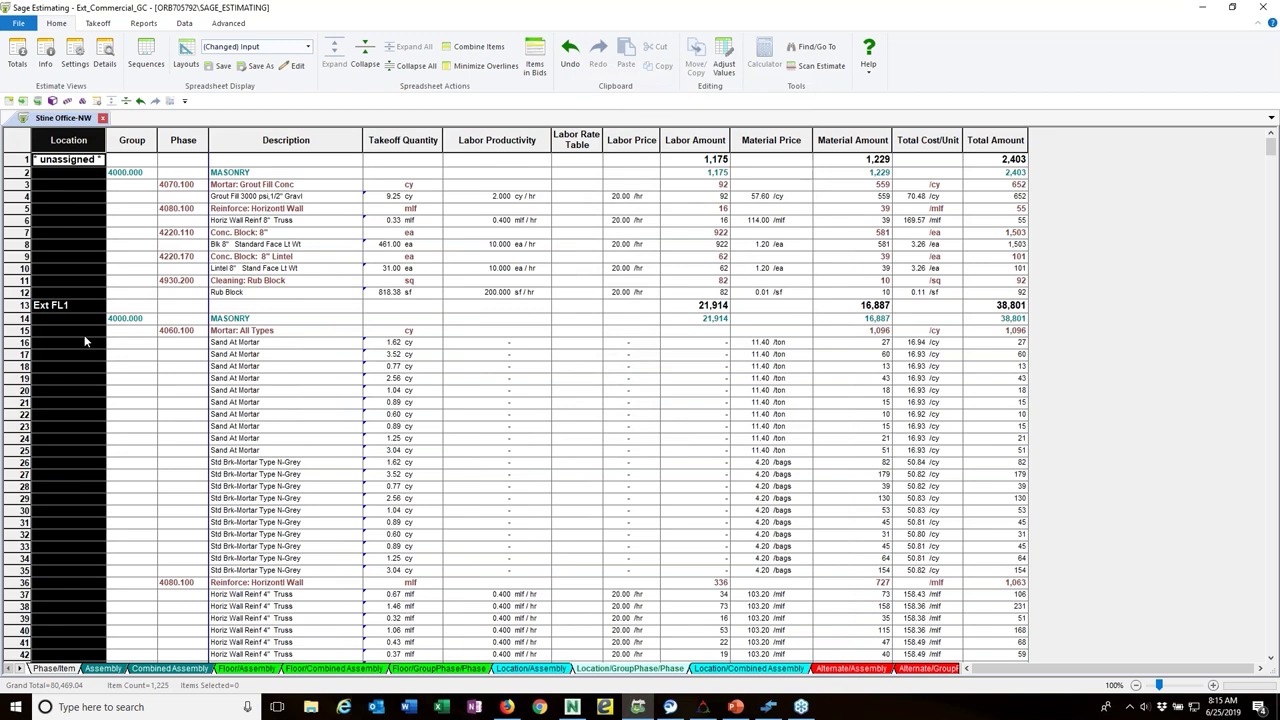
left_click(76, 305)
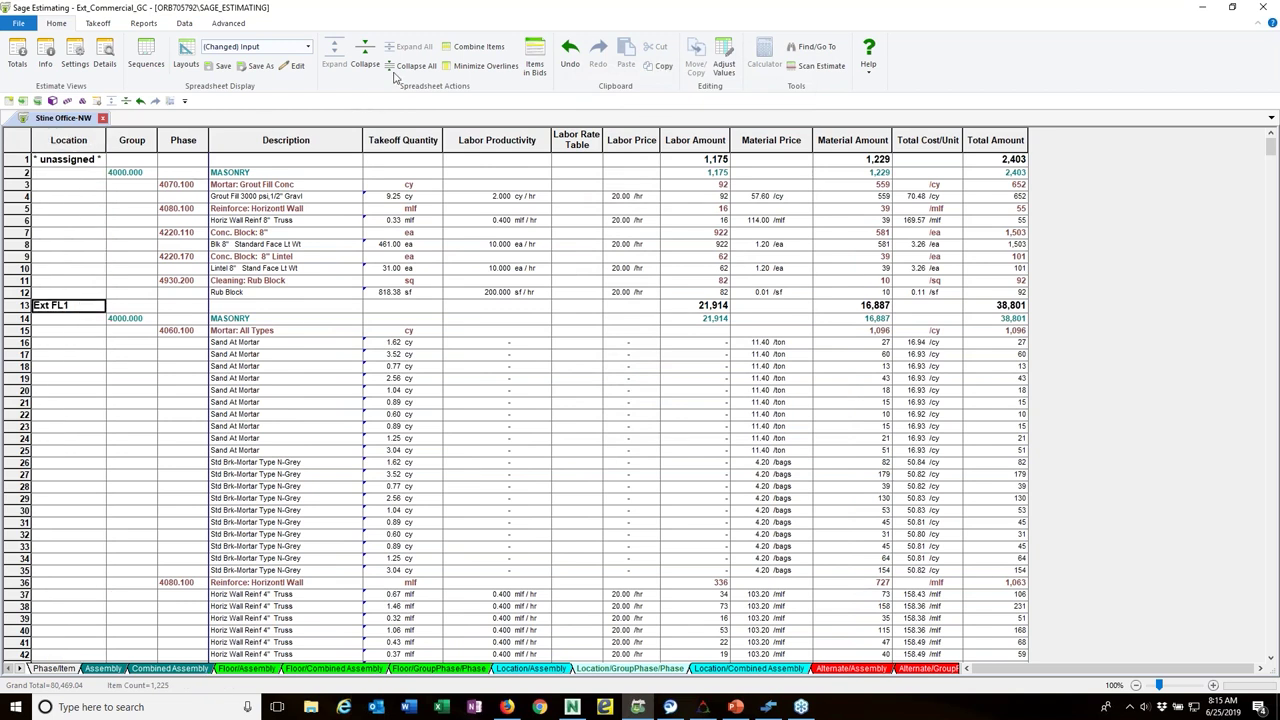
left_click(365, 56)
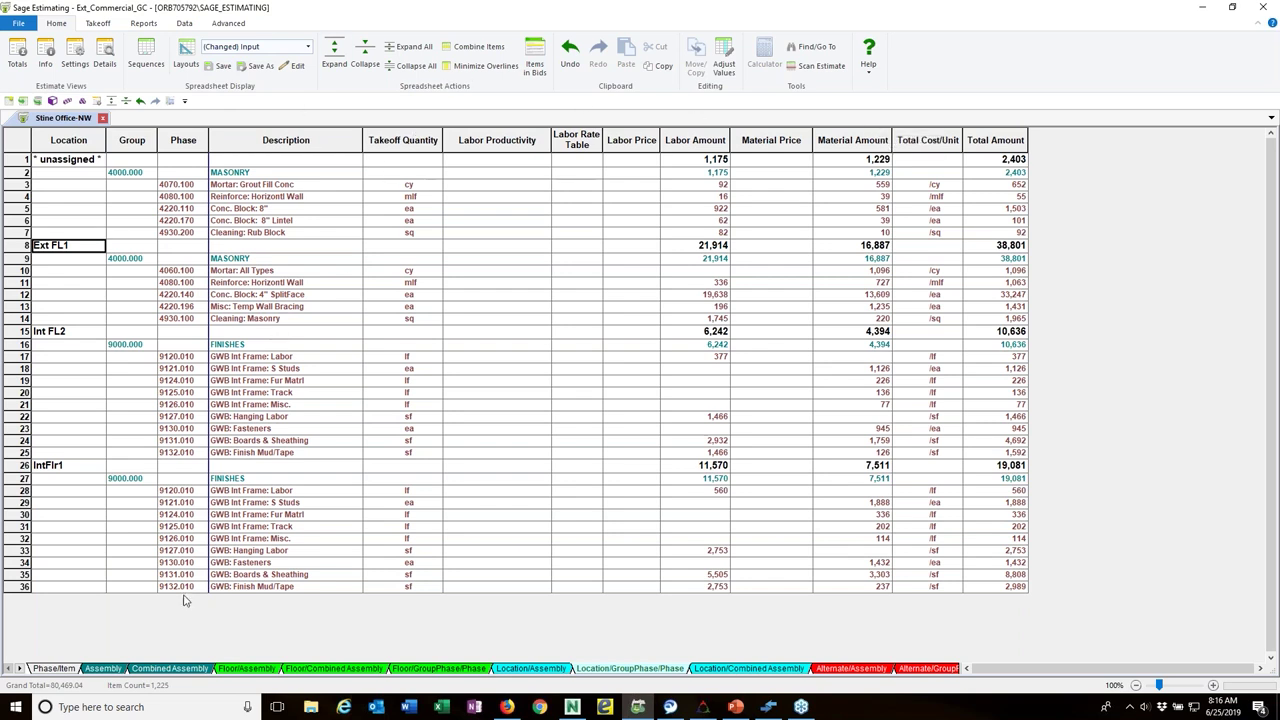
Step: Show the Assembly sequence, preview the Assembly w/ color layout, and return to the Assembly layout
left_click(101, 668)
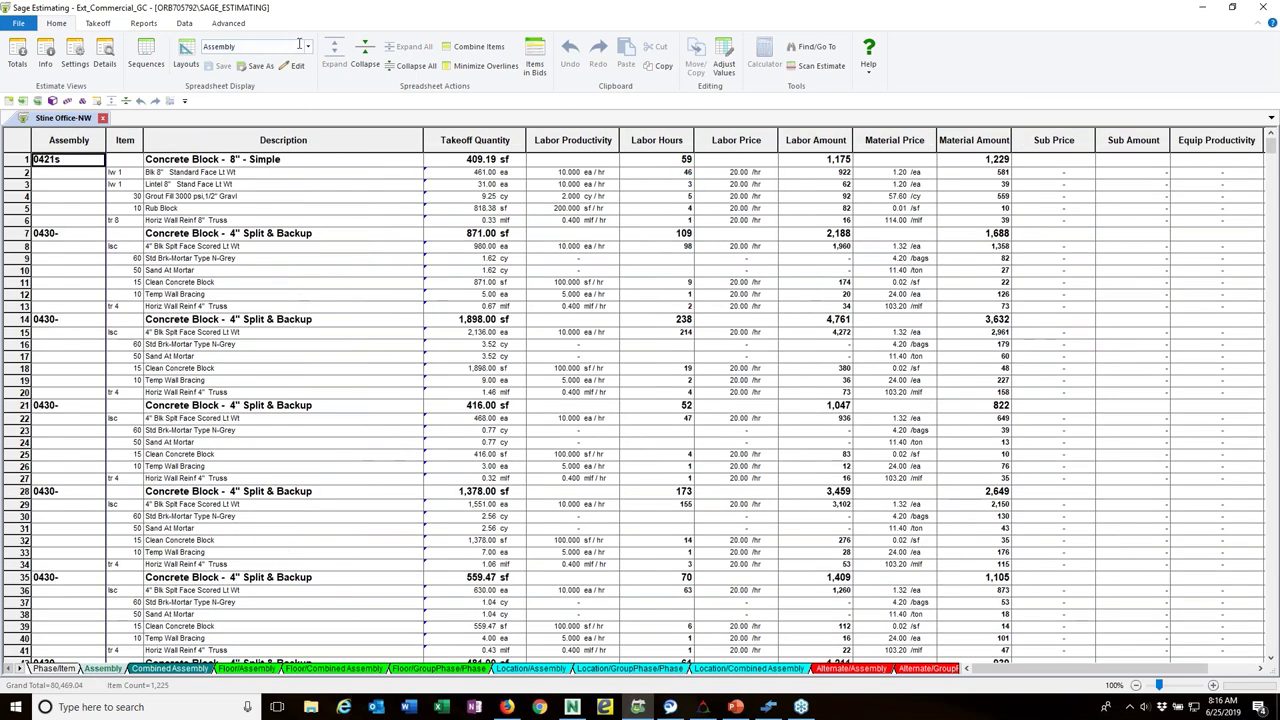
left_click(307, 46)
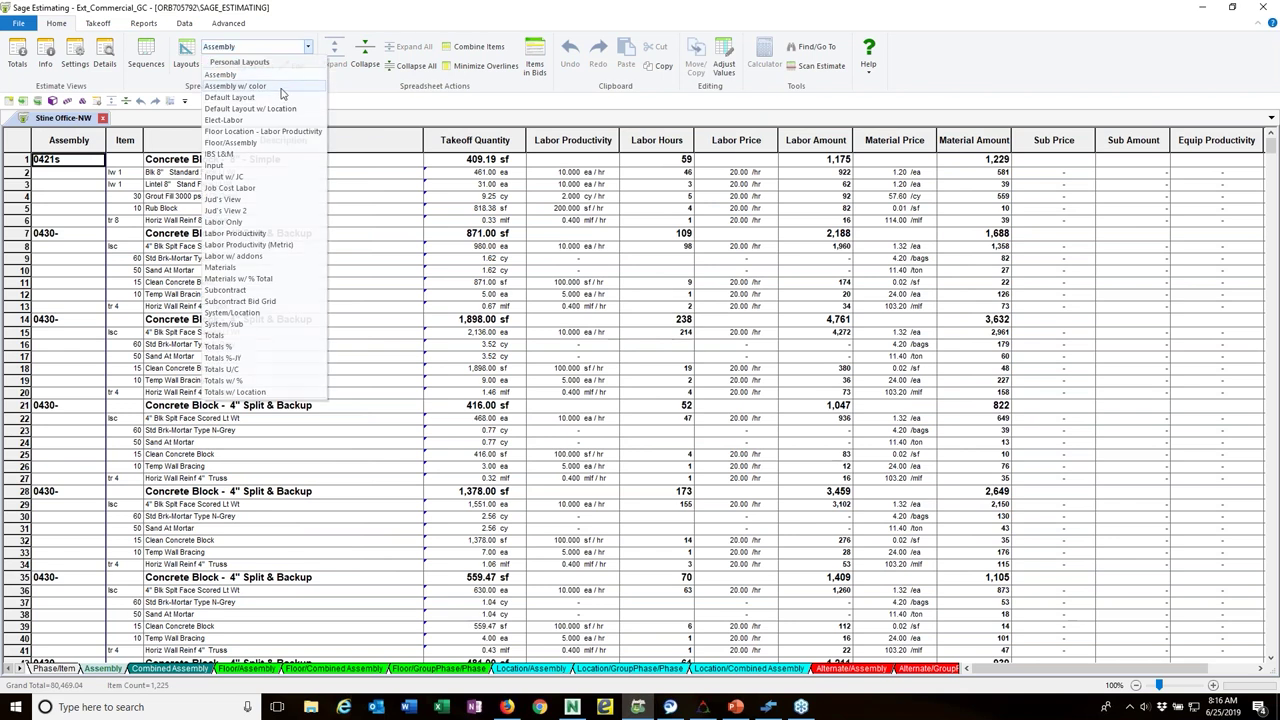
left_click(355, 205)
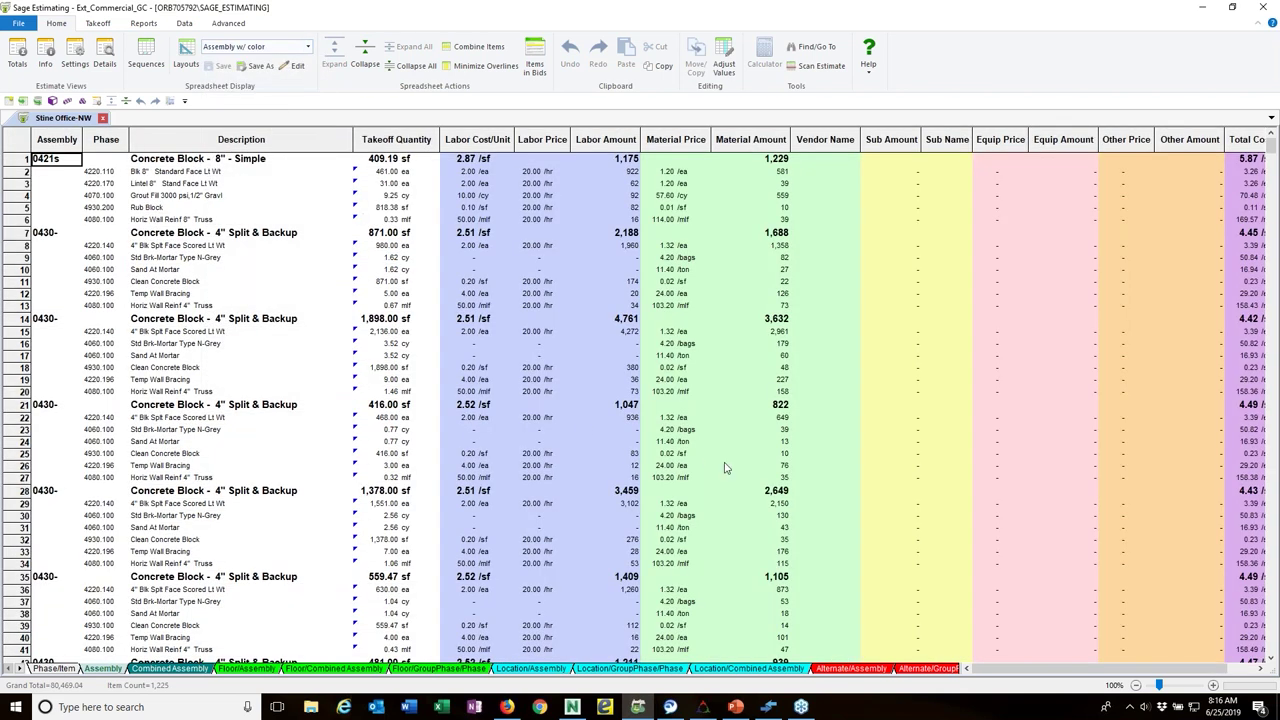
left_click(310, 46)
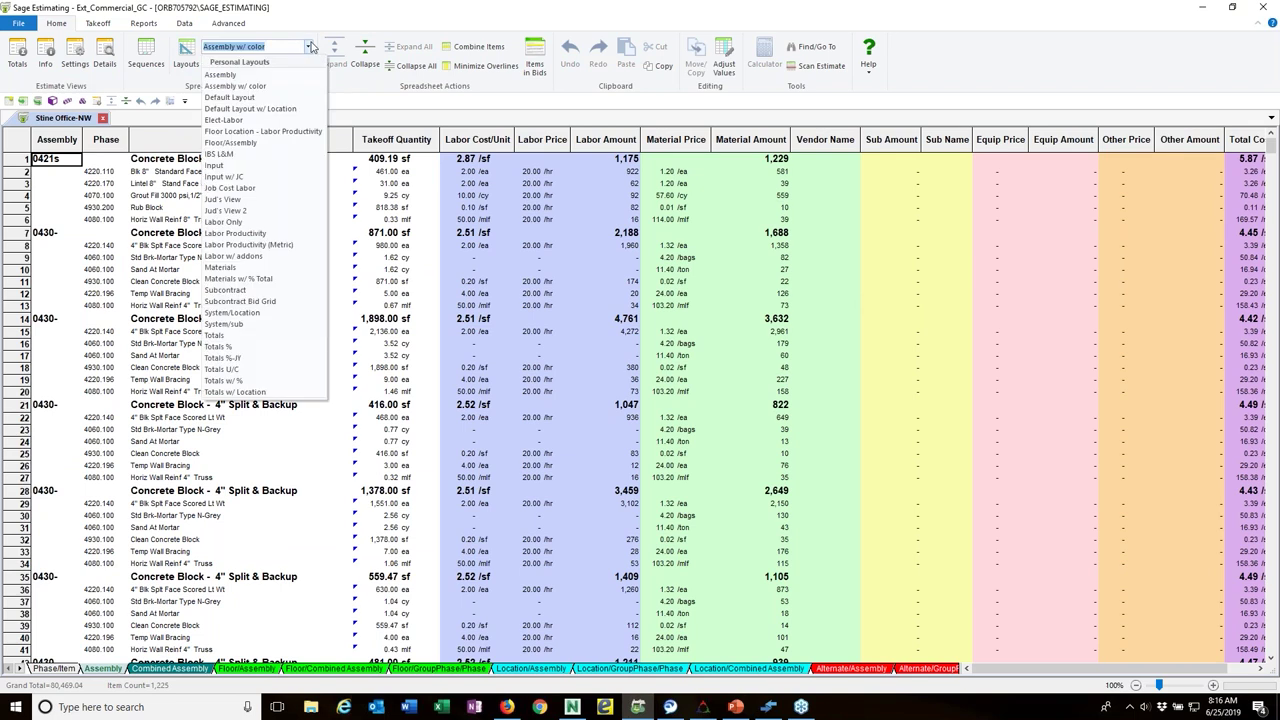
left_click(222, 74)
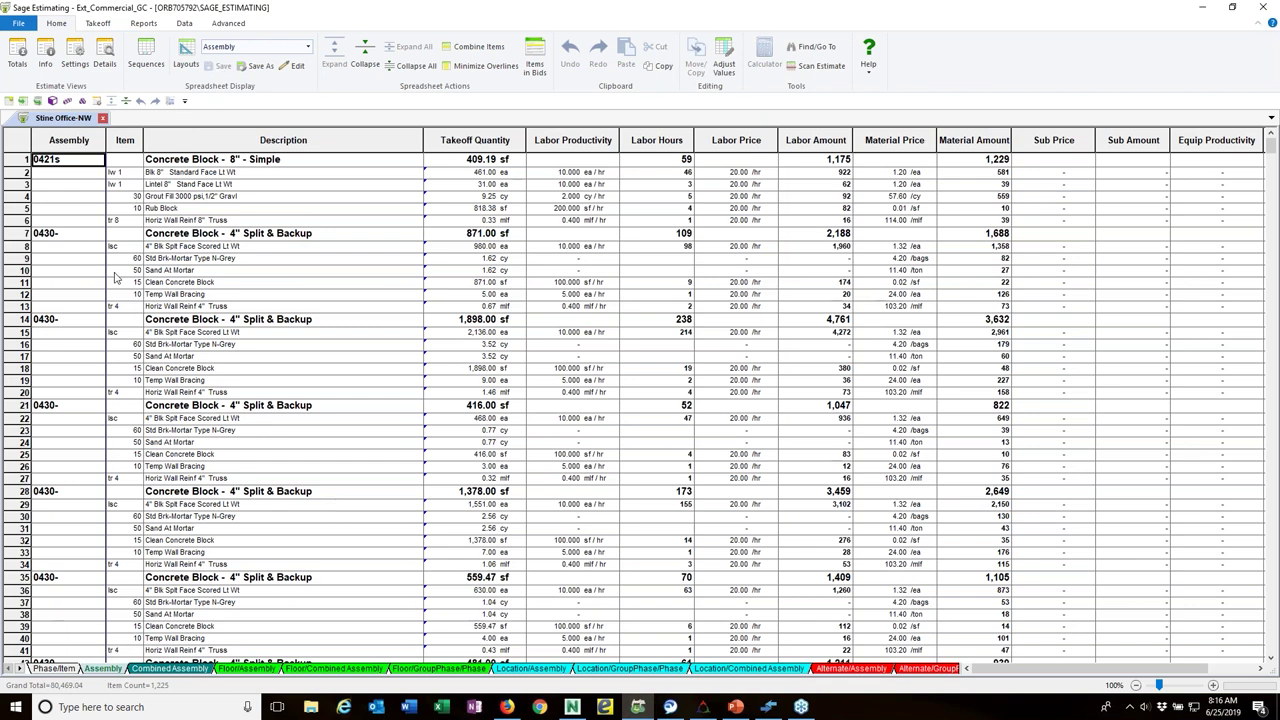
Step: View the estimate's totals with labor, material, profit and sales tax, and close them again
left_click(165, 258)
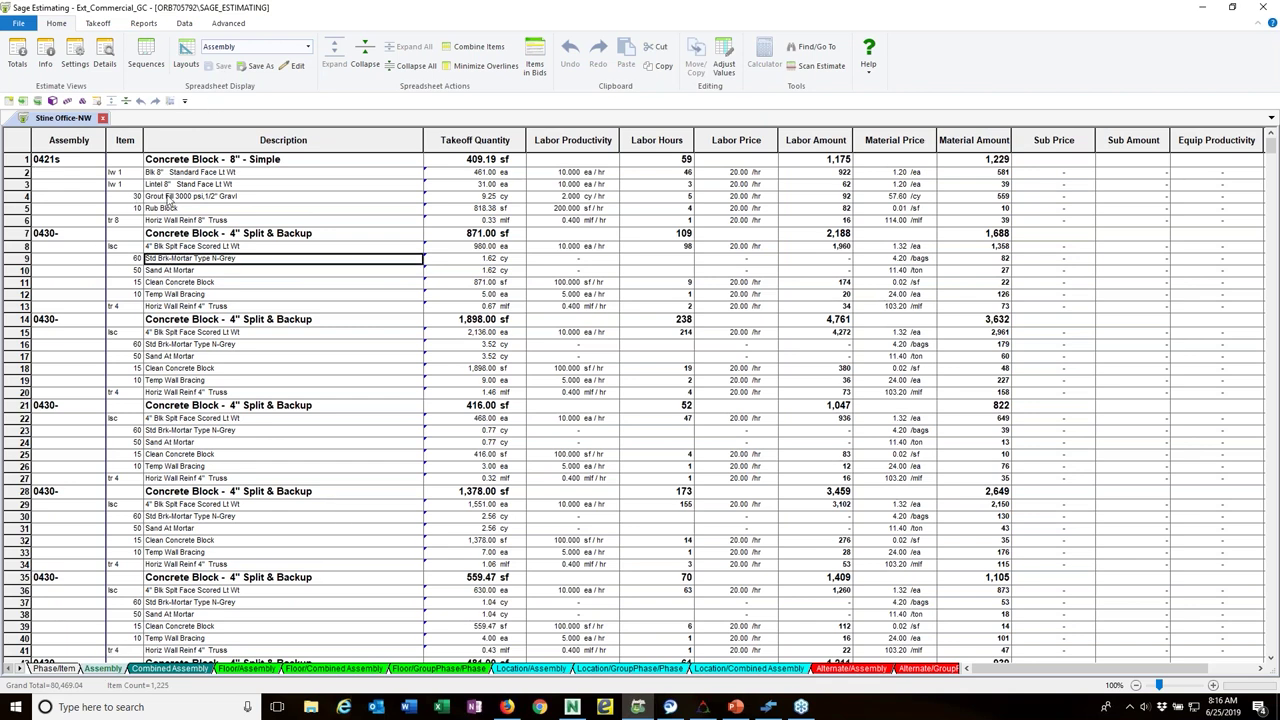
left_click(96, 102)
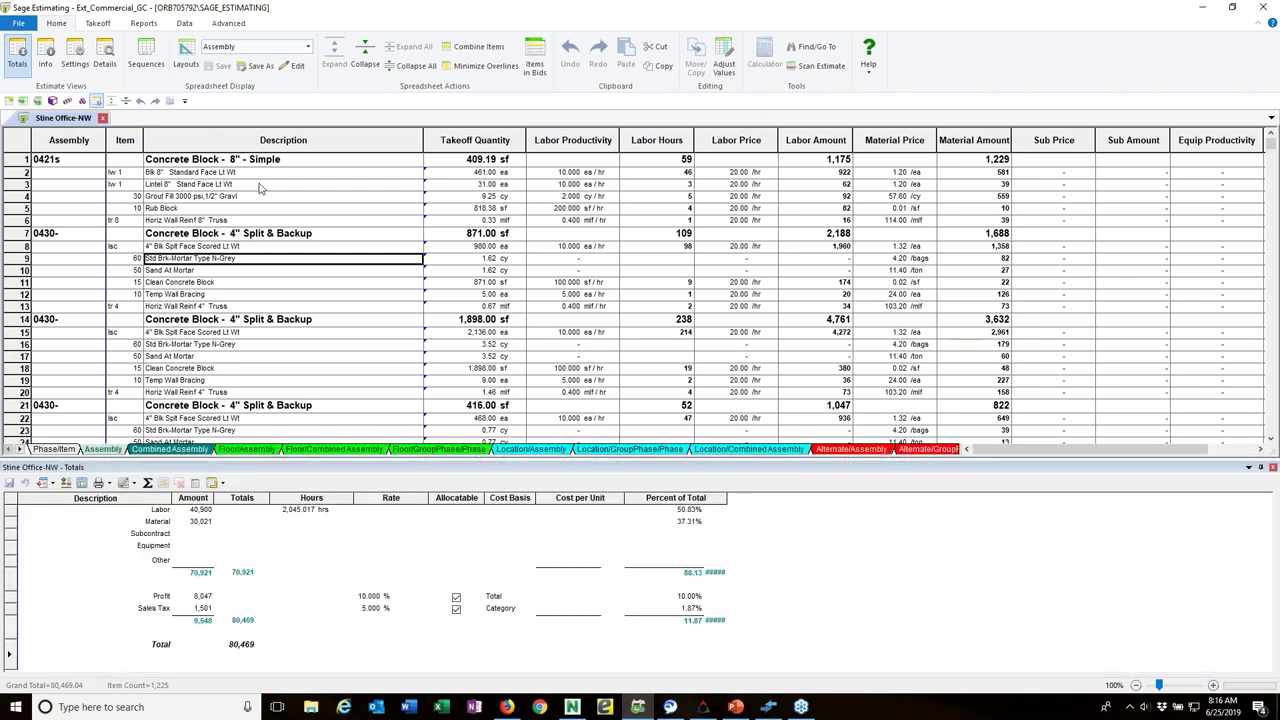
left_click(1273, 468)
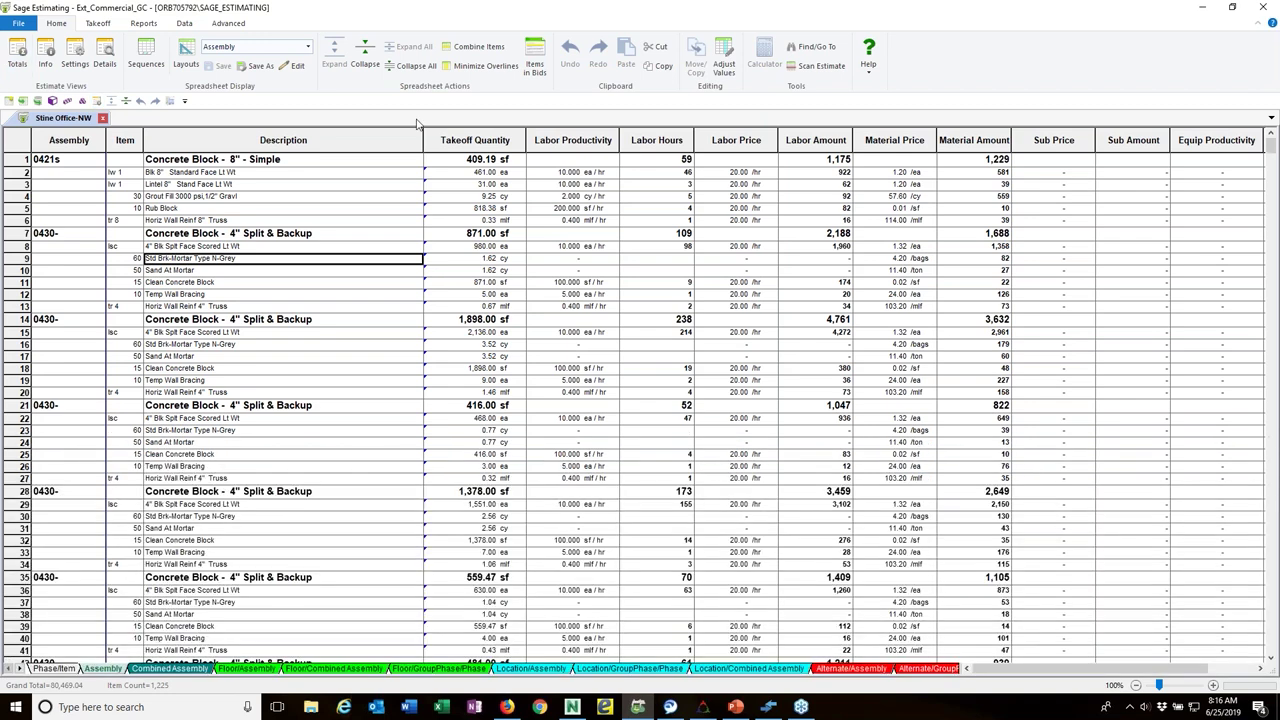
Step: Check the commands available for the takeoff quantity of the Blk 8" Standard Face Lt Wt item, including drilling down to eTakeoff Bridge
left_click(436, 177)
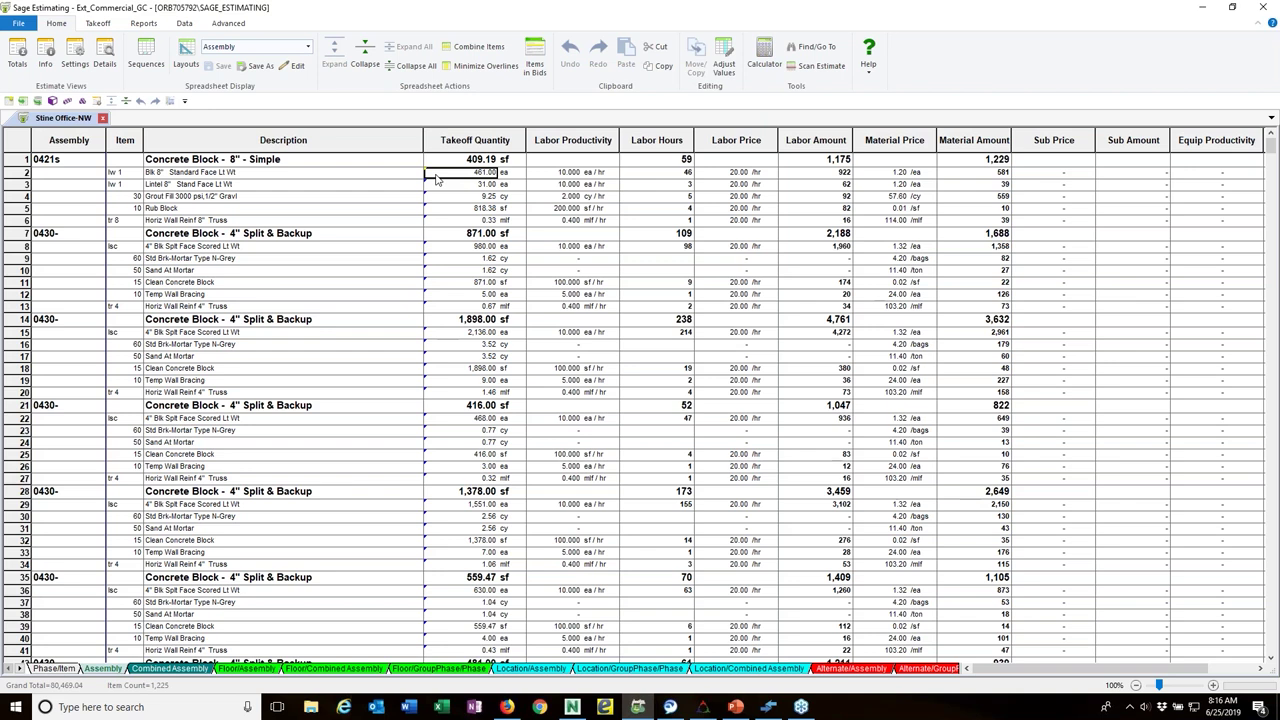
right_click(436, 177)
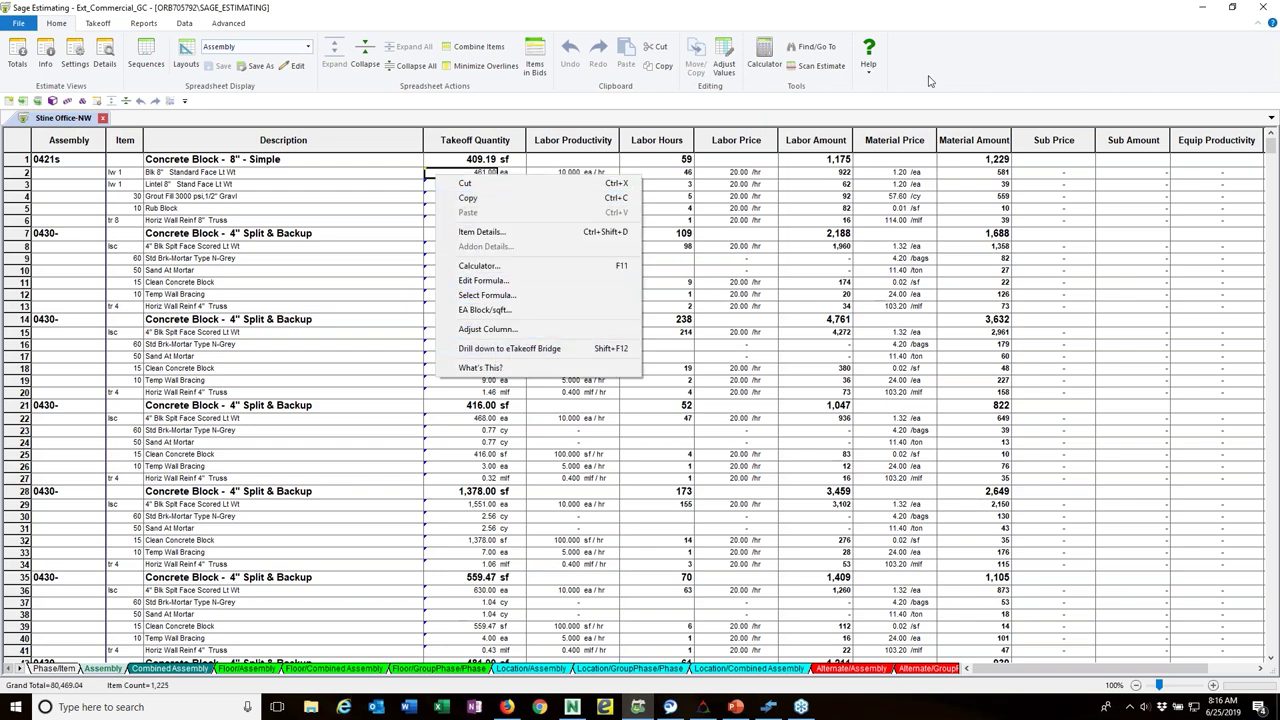
key("Escape")
Step: Review the Concrete Block - 8" - Simple assembly, select Pass 1, examine its pass audit, and close the audit
right_click(243, 163)
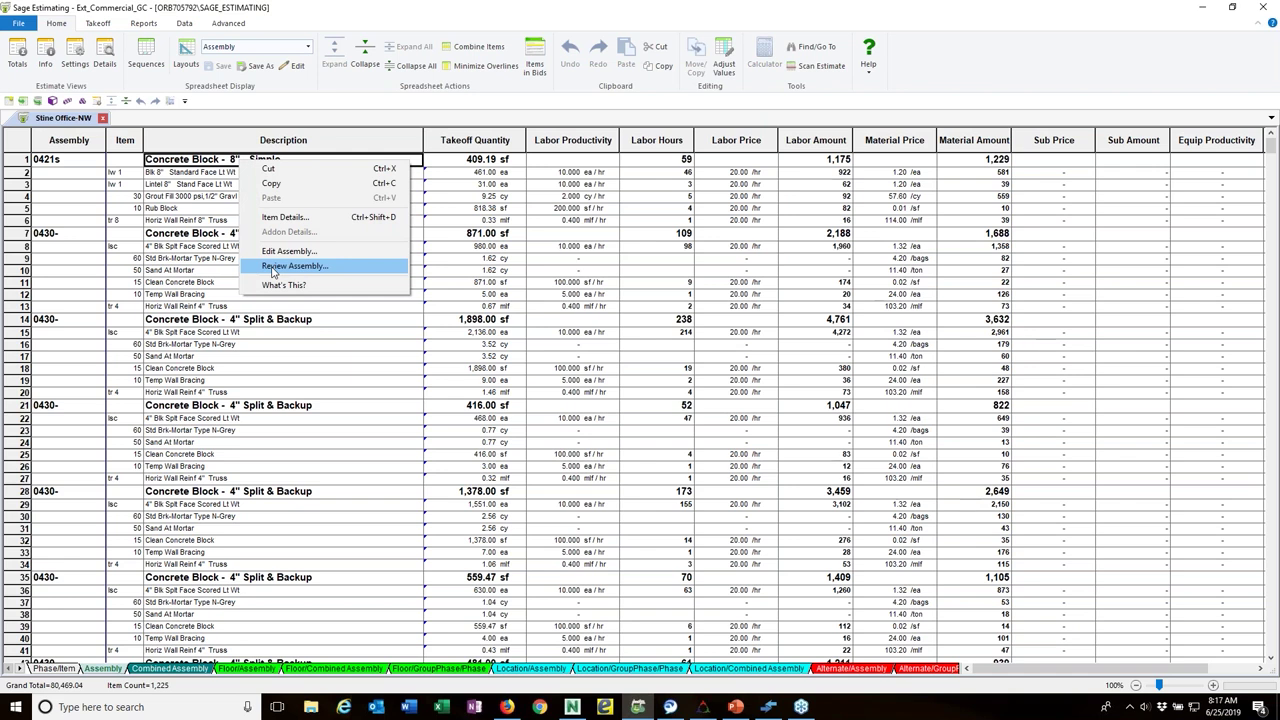
left_click(273, 268)
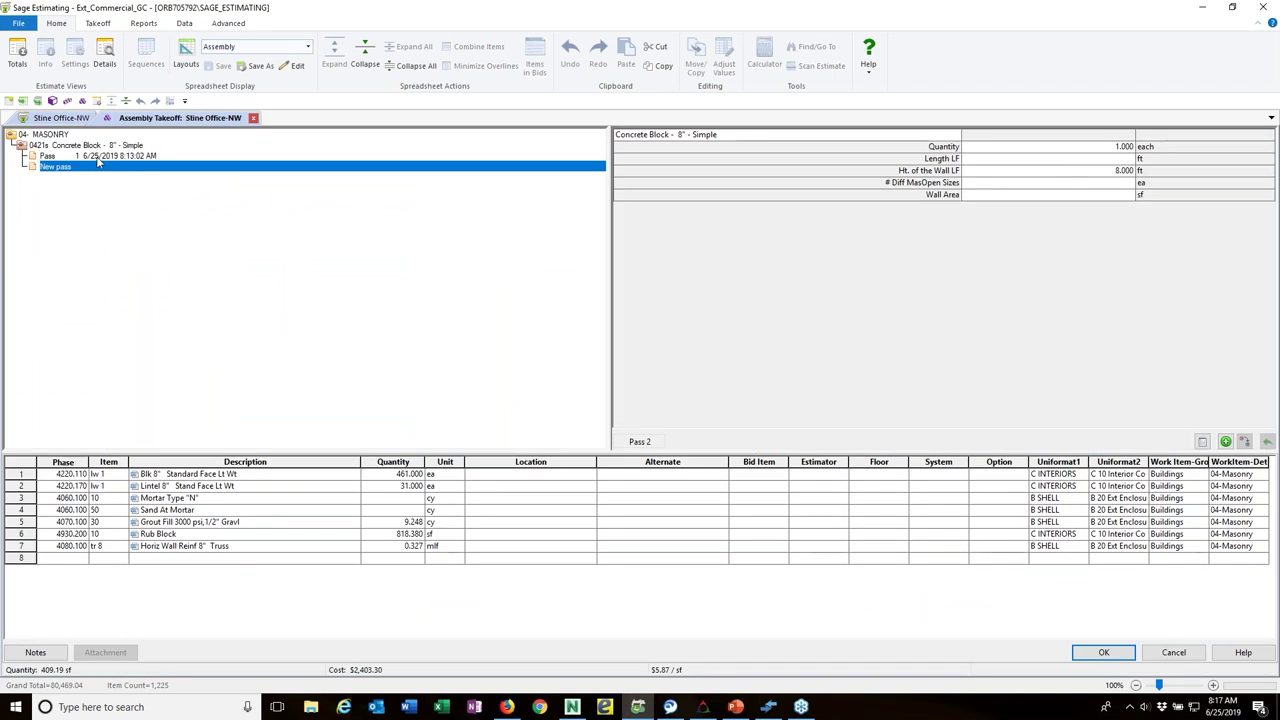
left_click(118, 157)
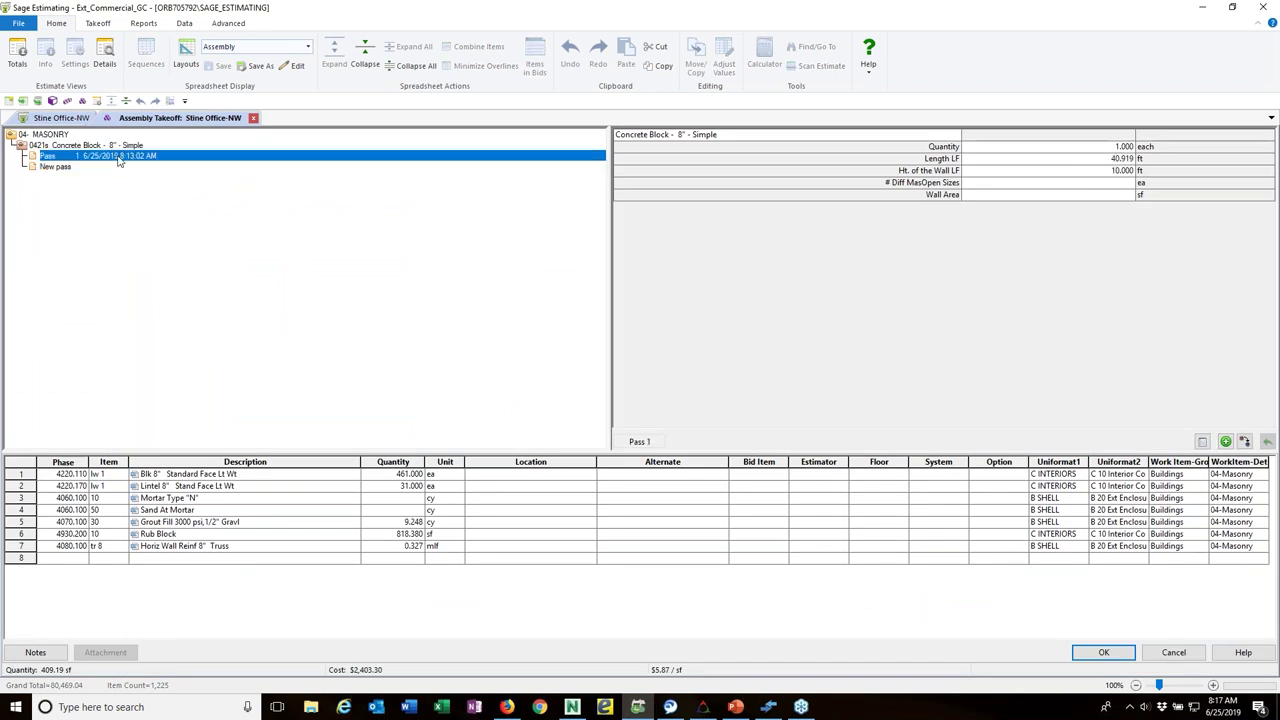
right_click(118, 162)
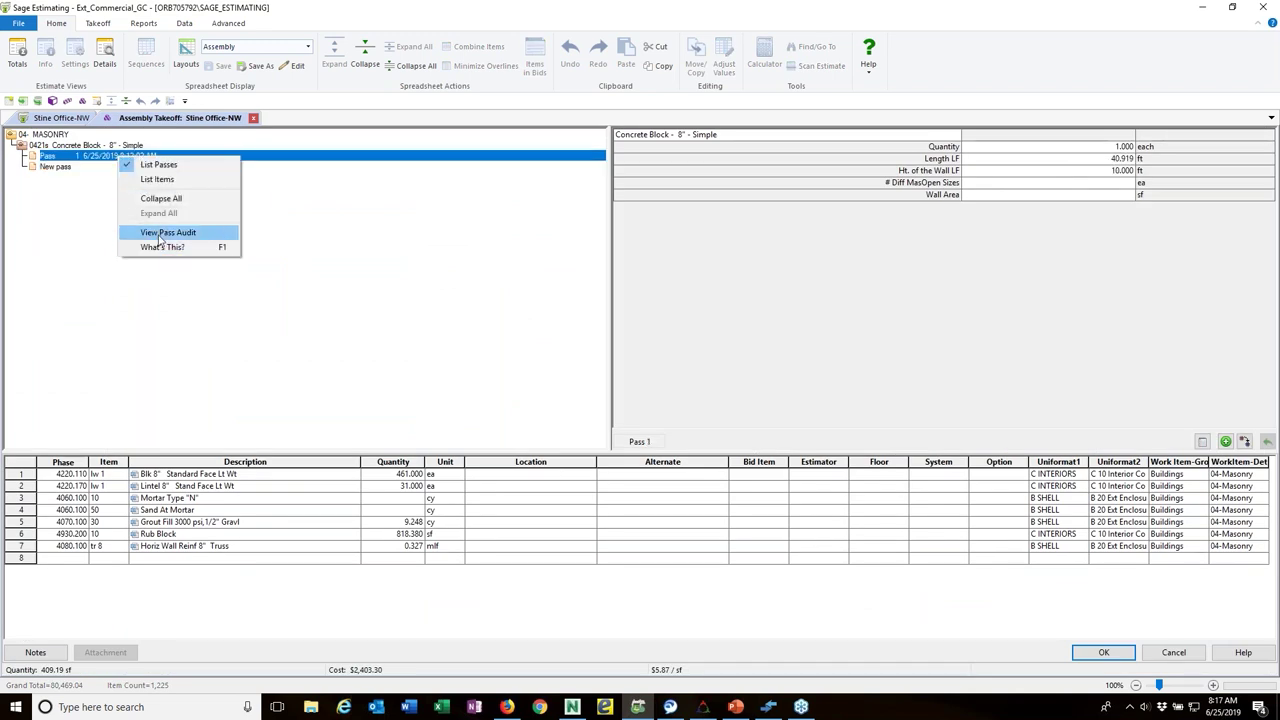
left_click(160, 233)
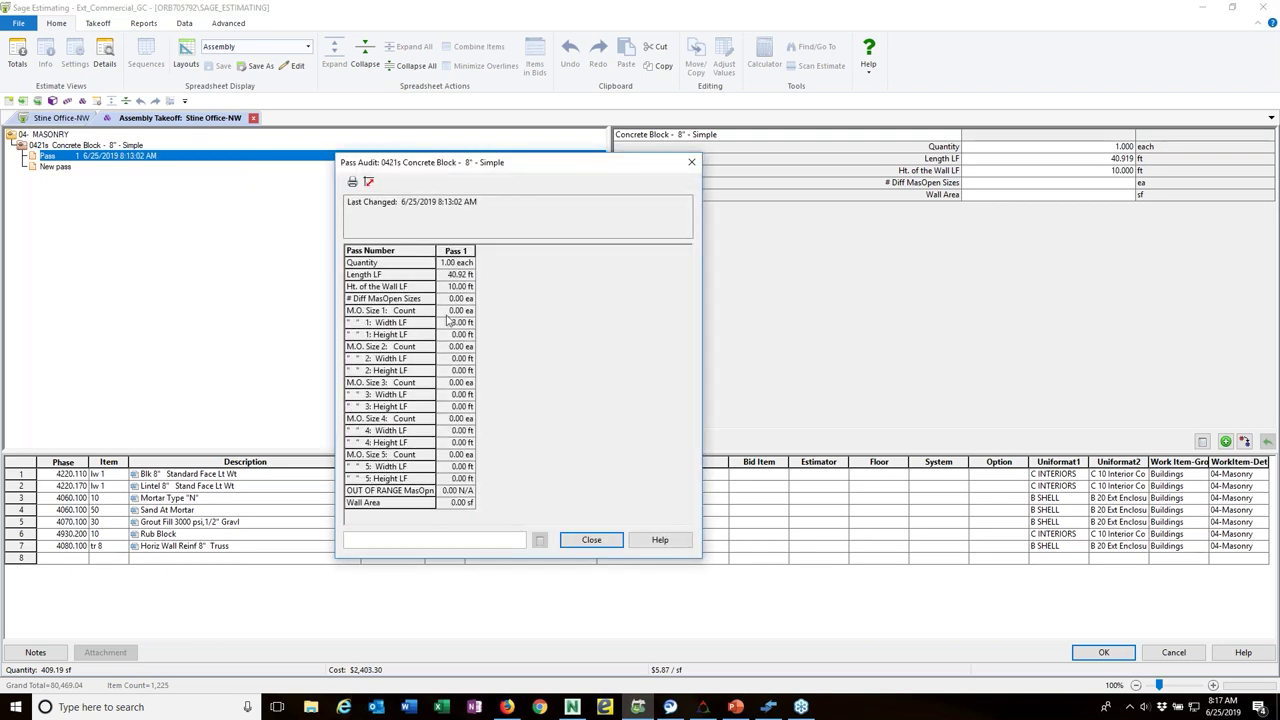
left_click(591, 540)
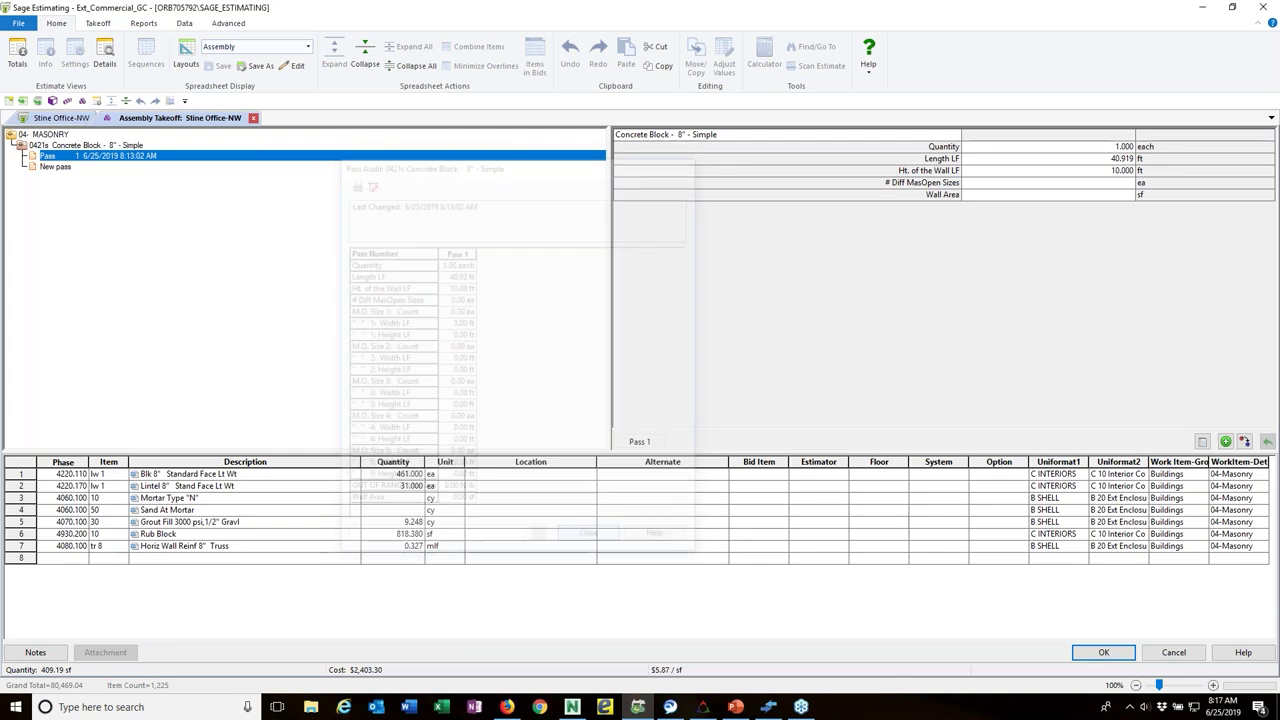
Step: Close the assembly takeoff without generating its items, and drill down from the Blk 8" Standard Face Lt Wt takeoff quantity to eTakeoff Bridge
left_click(253, 118)
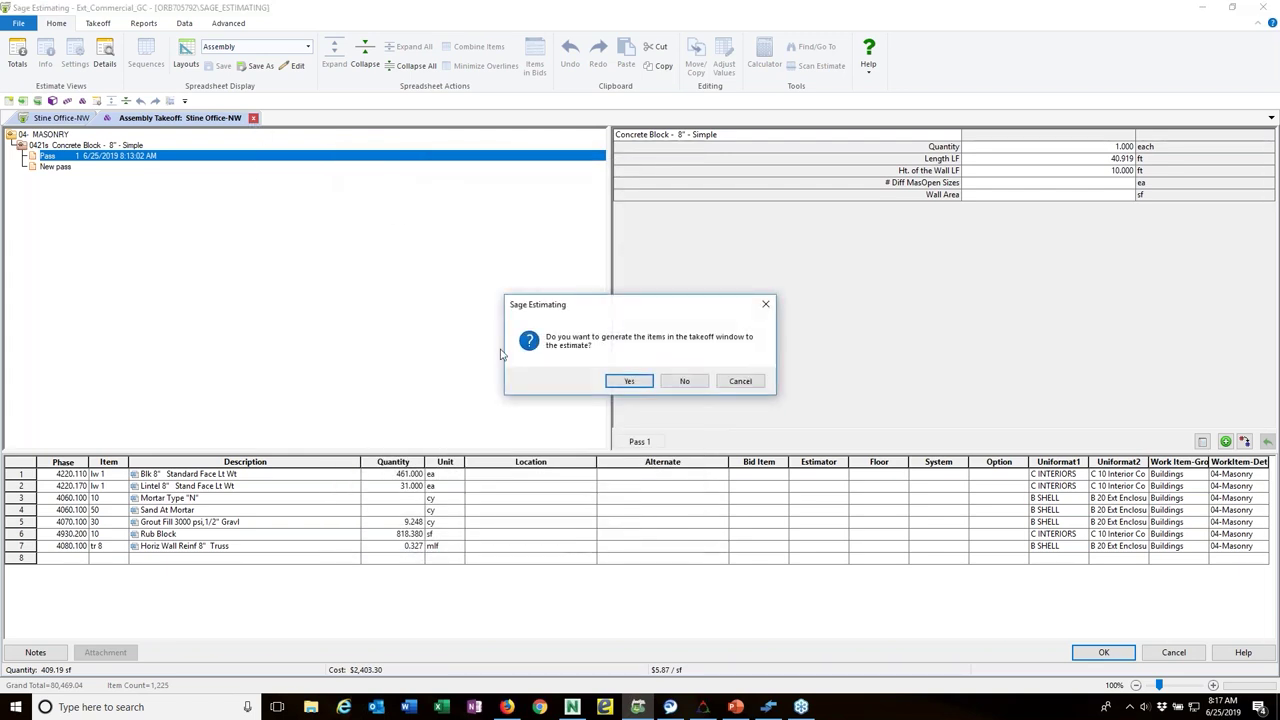
left_click(680, 383)
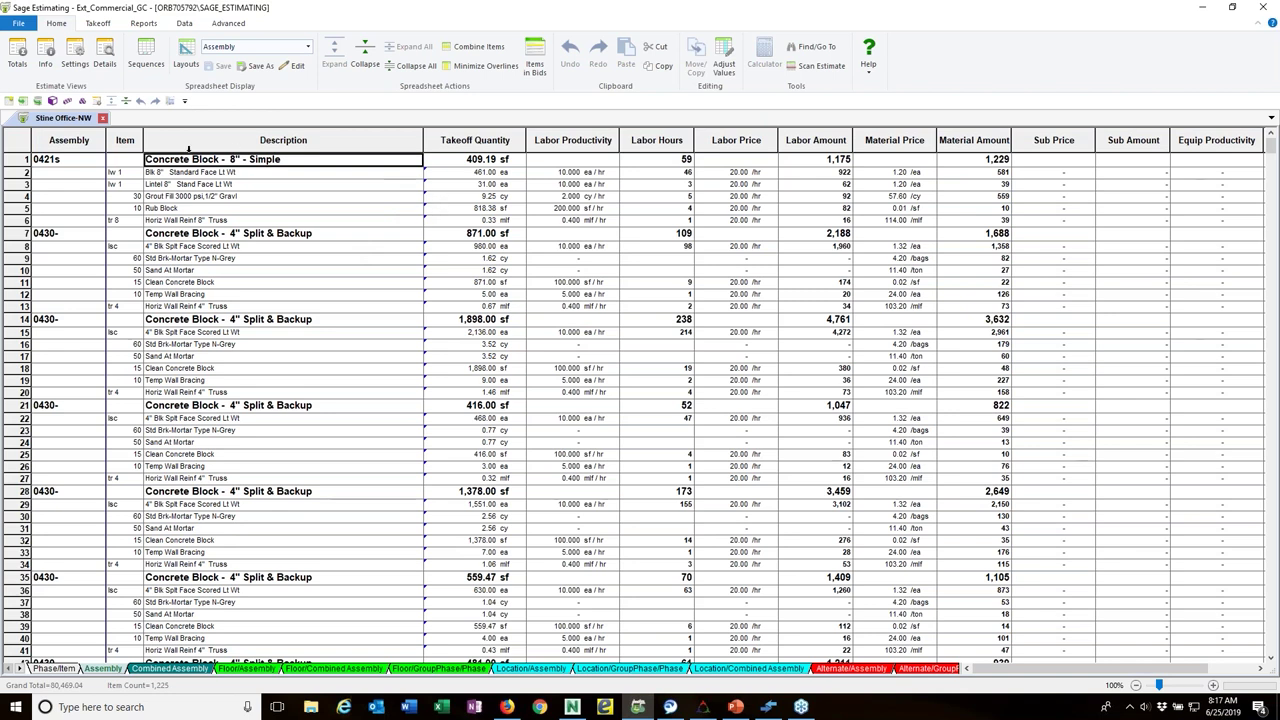
left_click(452, 175)
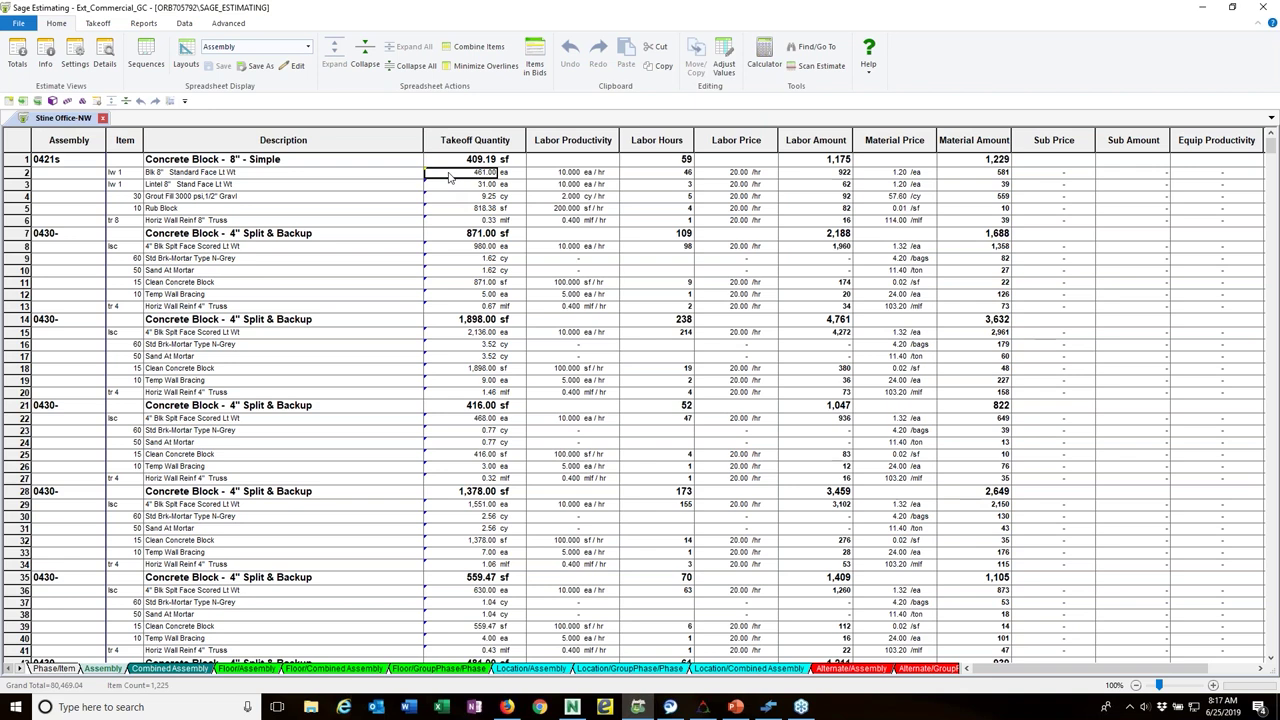
right_click(449, 177)
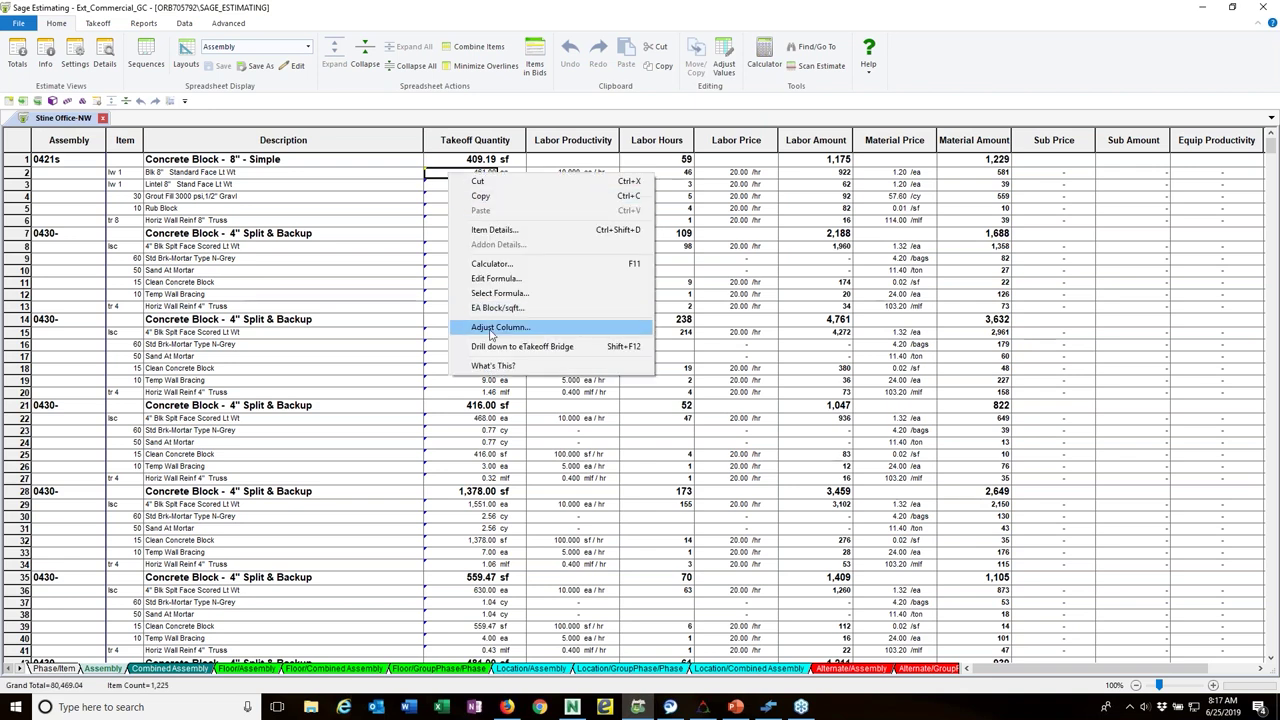
left_click(520, 347)
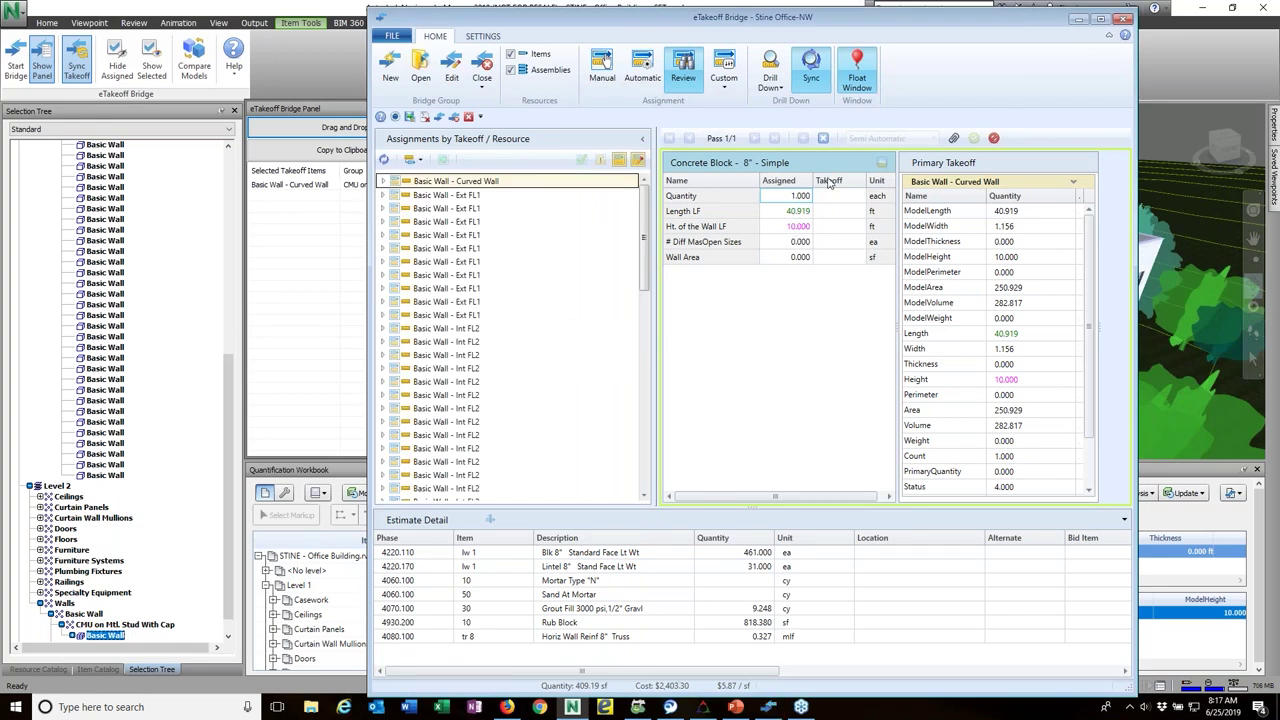
Step: Move the eTakeoff Bridge window aside to examine the curved wall in the model and its Concrete Block - 8" - Simple assignment, then minimize the window
left_click_drag(746, 24, 1170, 159)
left_click_drag(1217, 195, 1239, 187)
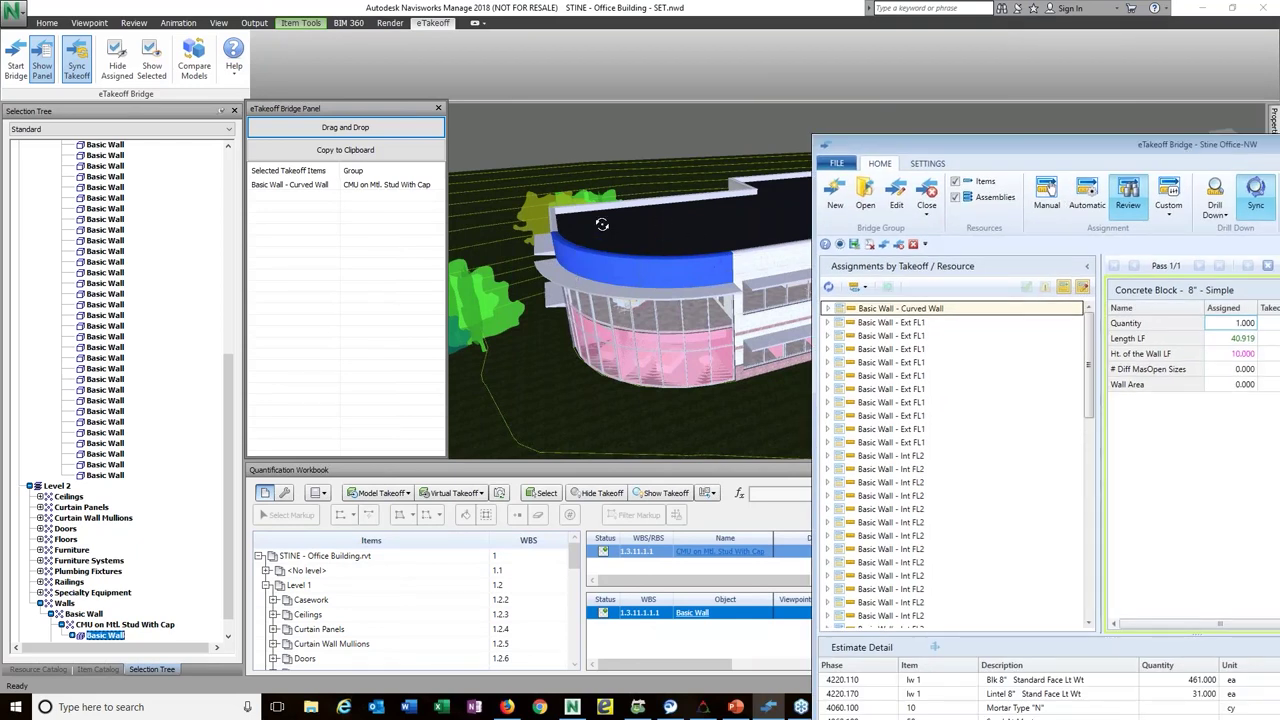
left_click_drag(1036, 147, 704, 36)
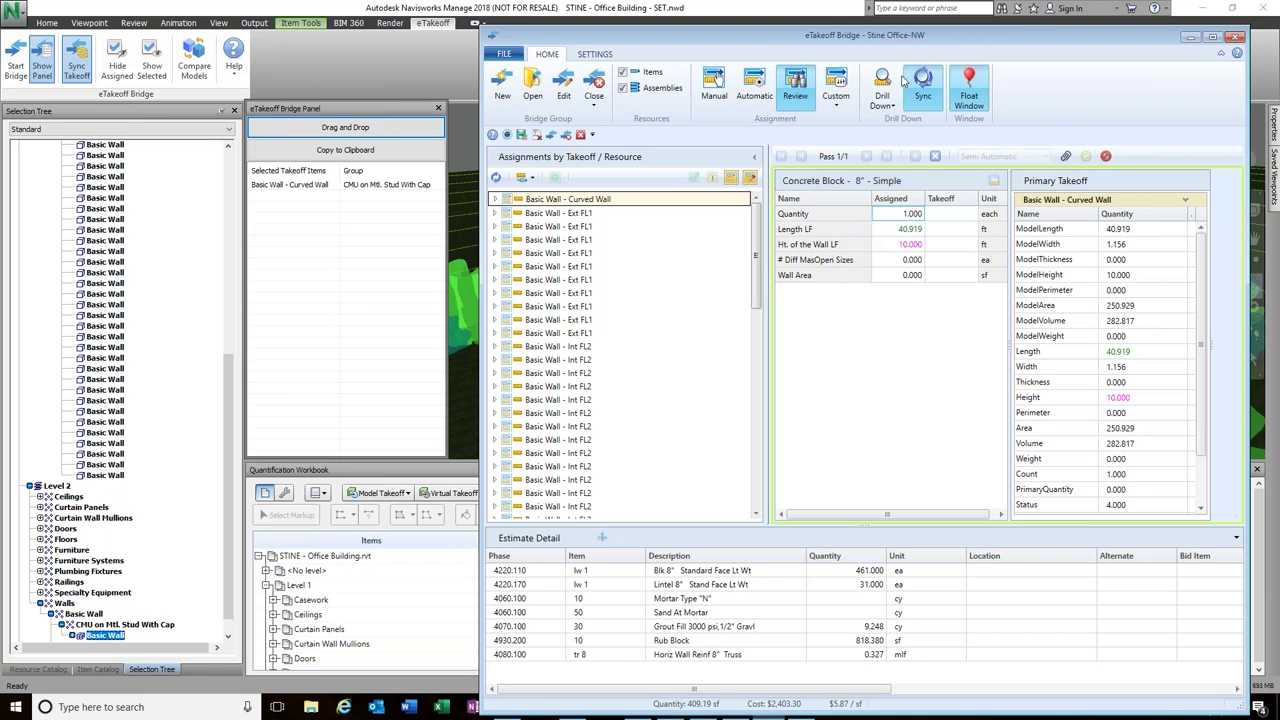
left_click_drag(895, 45, 823, 37)
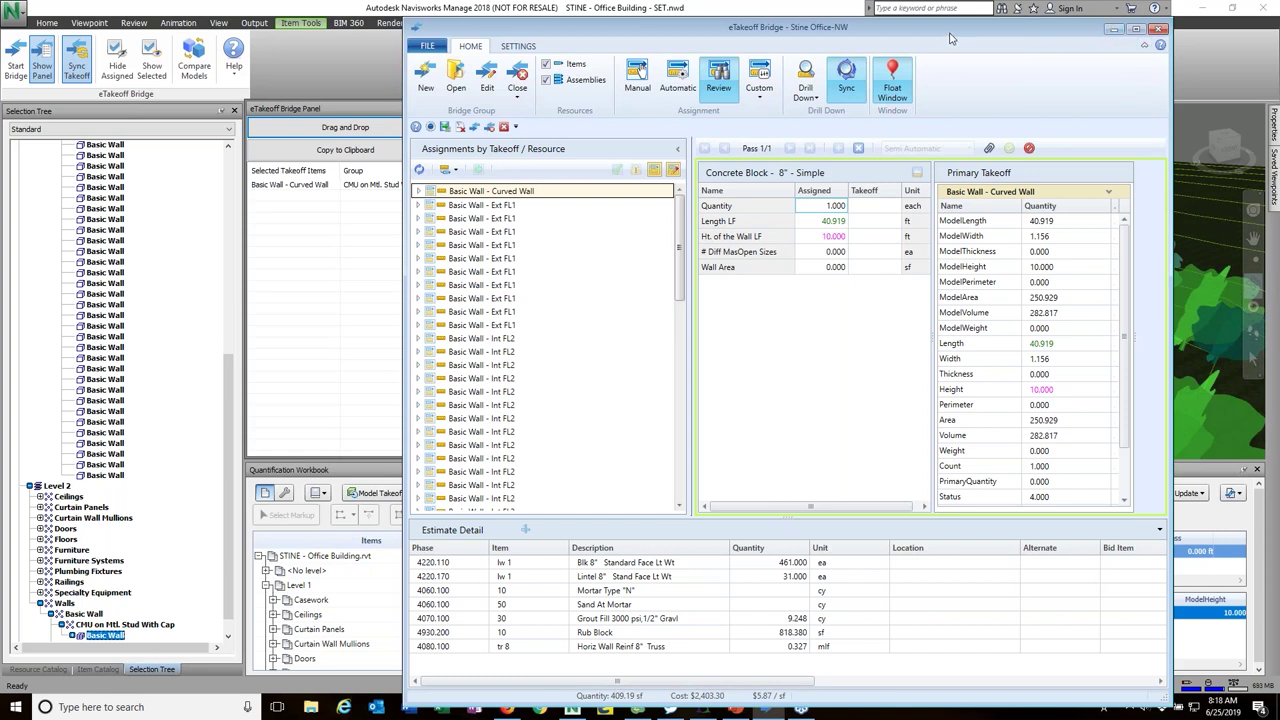
left_click_drag(950, 38, 987, 34)
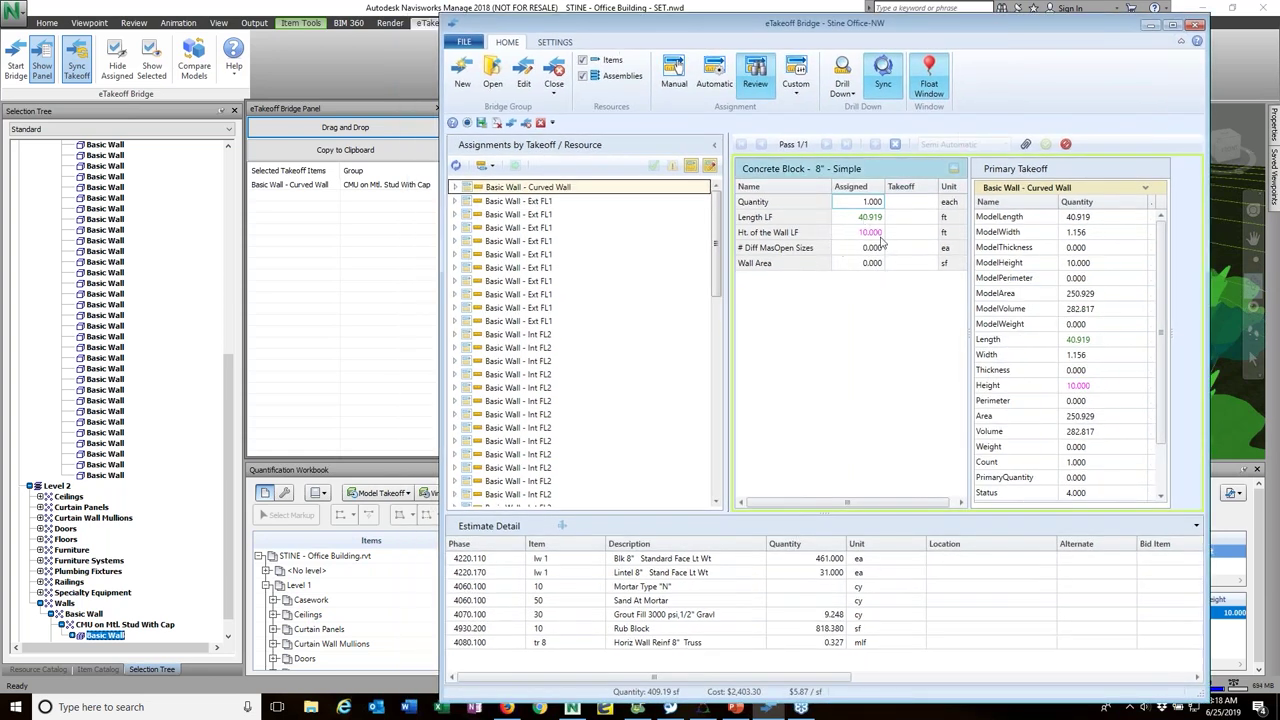
left_click(1155, 25)
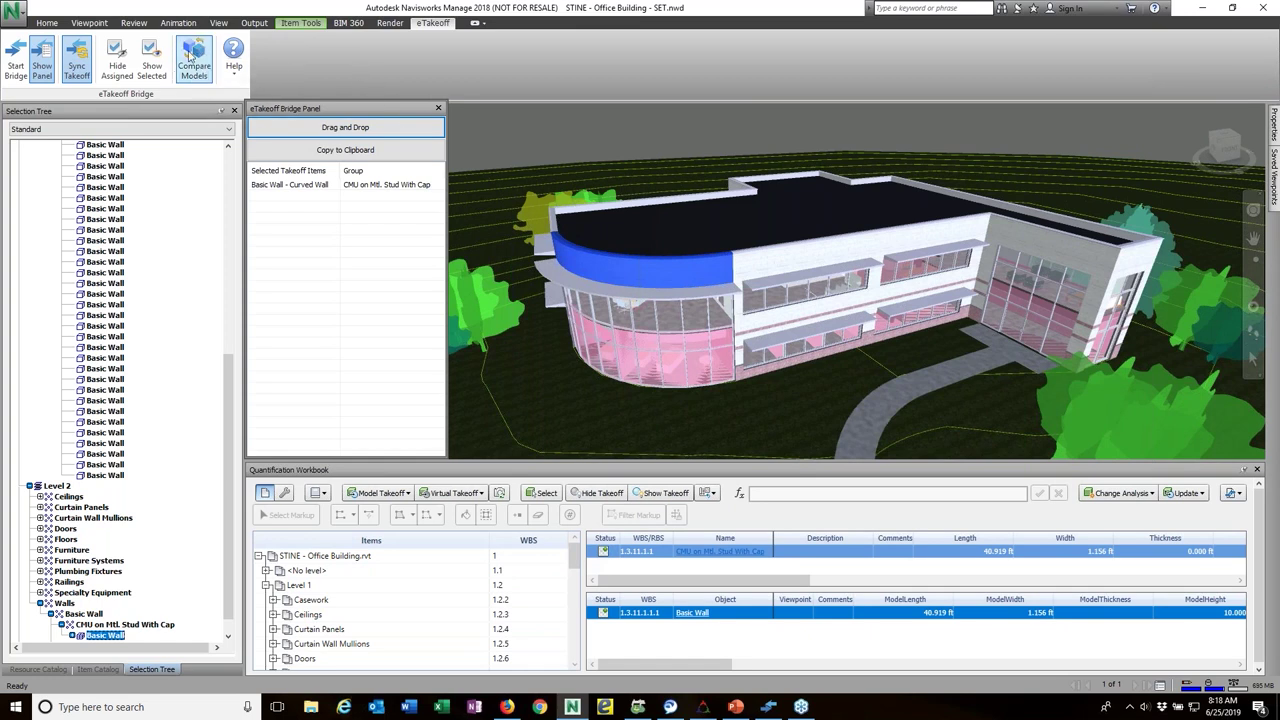
Step: Compare the current model with the Navisworks document STINE - Office Building_REV 1 - SET.nwd, making the revision the current project
scroll(230, 420, "up", 1)
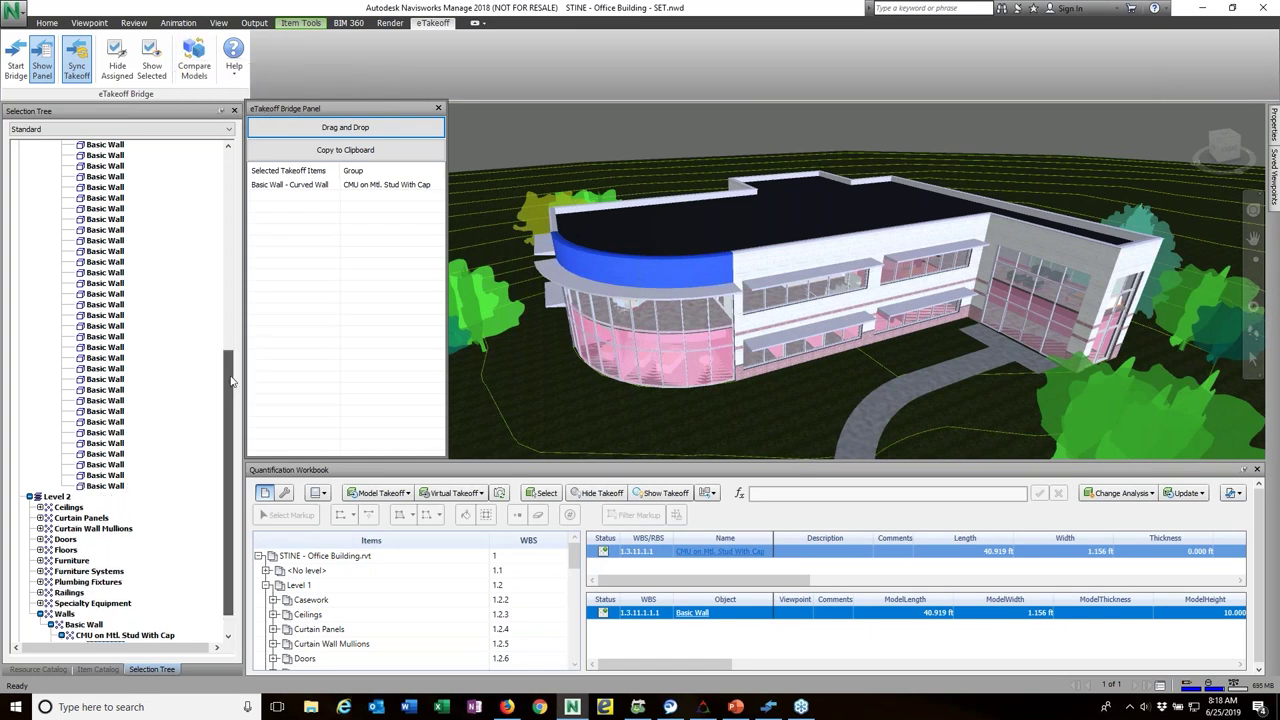
left_click(187, 58)
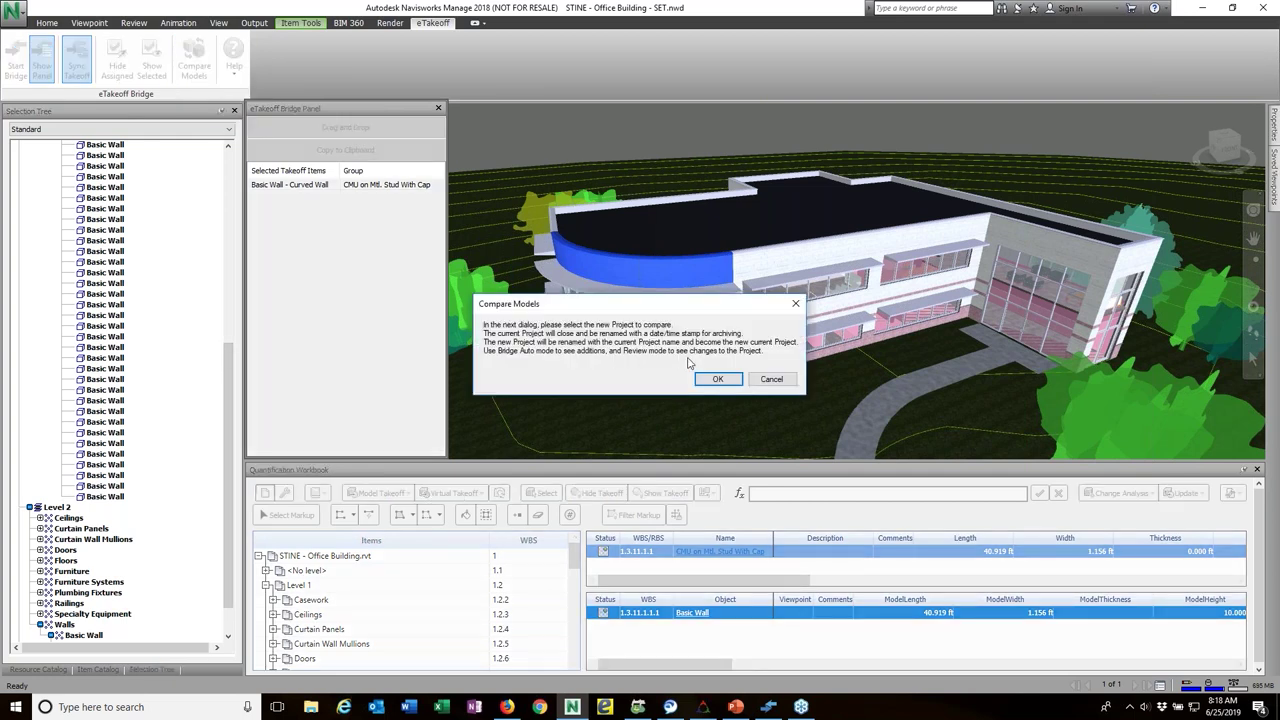
left_click(717, 379)
left_click(616, 318)
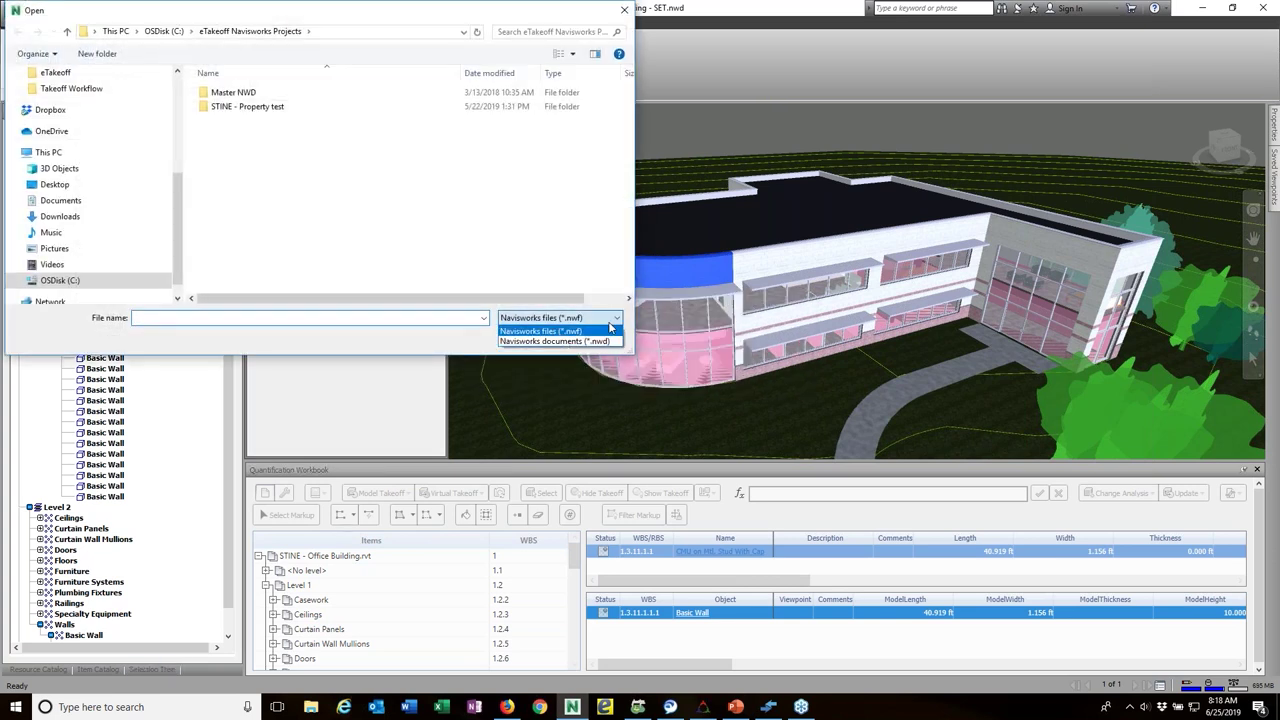
left_click(545, 344)
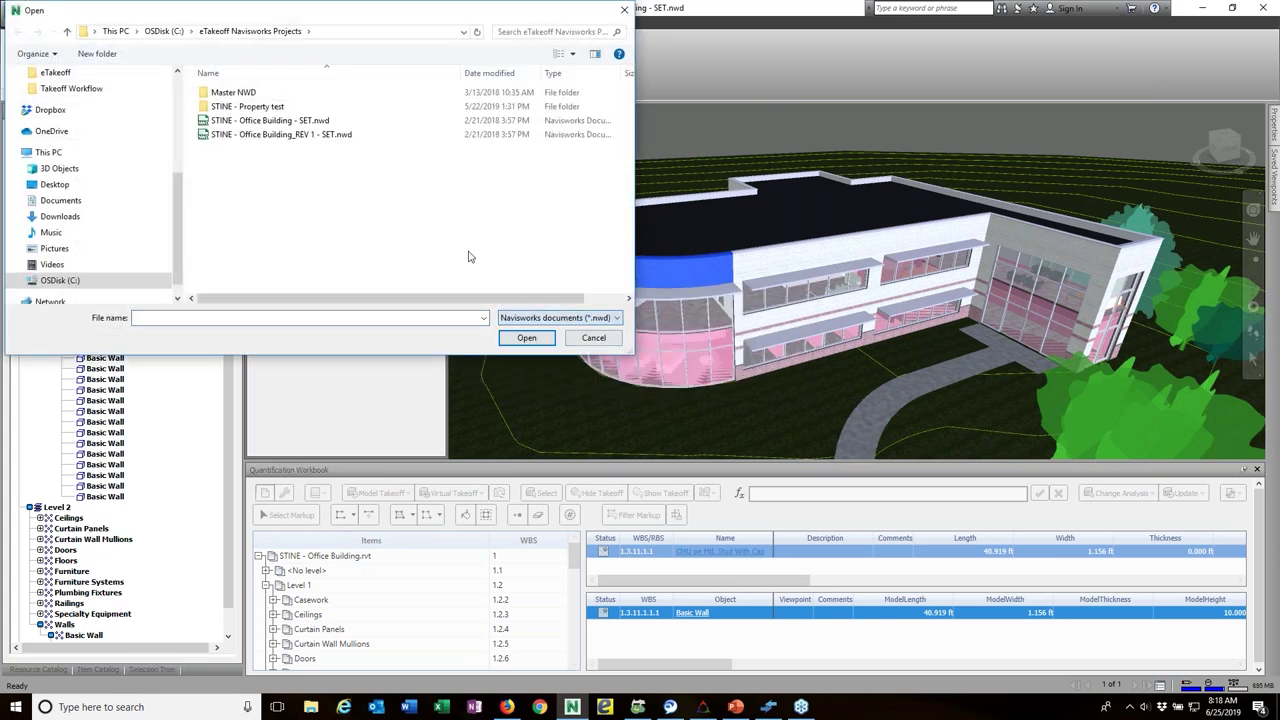
left_click(302, 136)
double_click(302, 136)
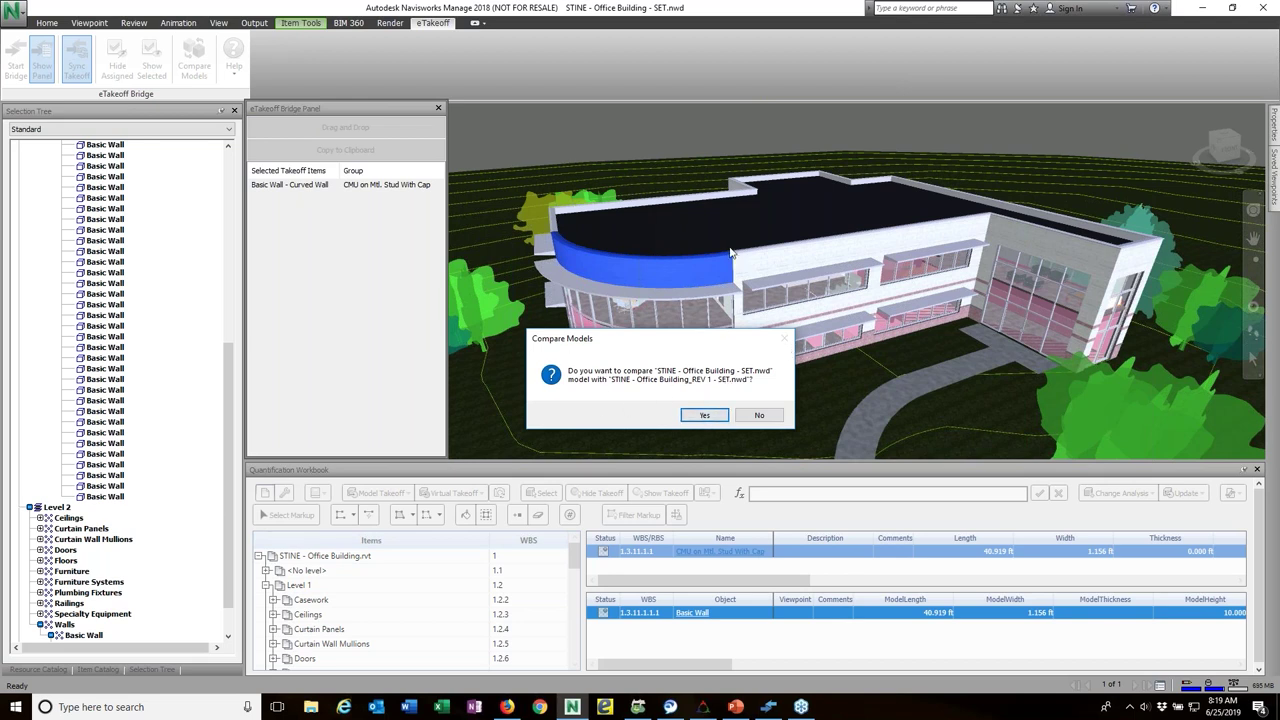
left_click(703, 415)
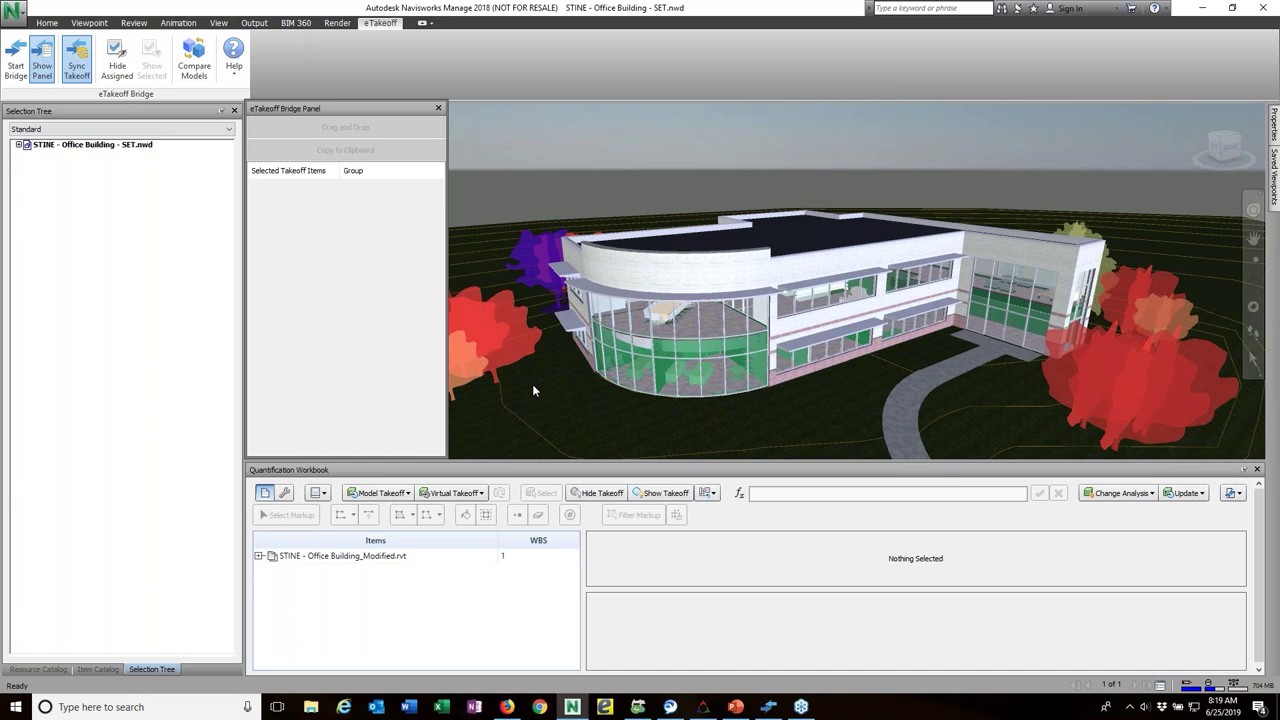
Step: Bring eTakeoff Bridge back up, refresh the assignments list and exclude the unchanged assignments from it
mouse_move(767, 712)
left_click(16, 57)
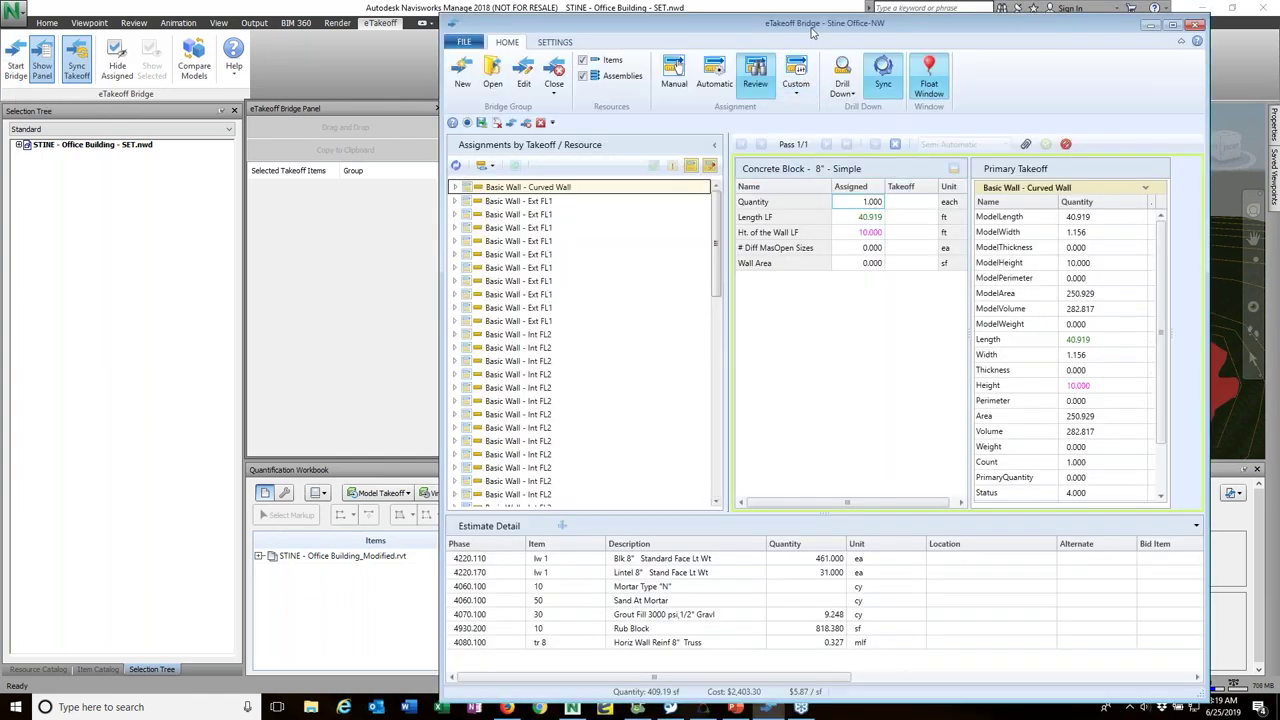
left_click_drag(847, 36, 874, 24)
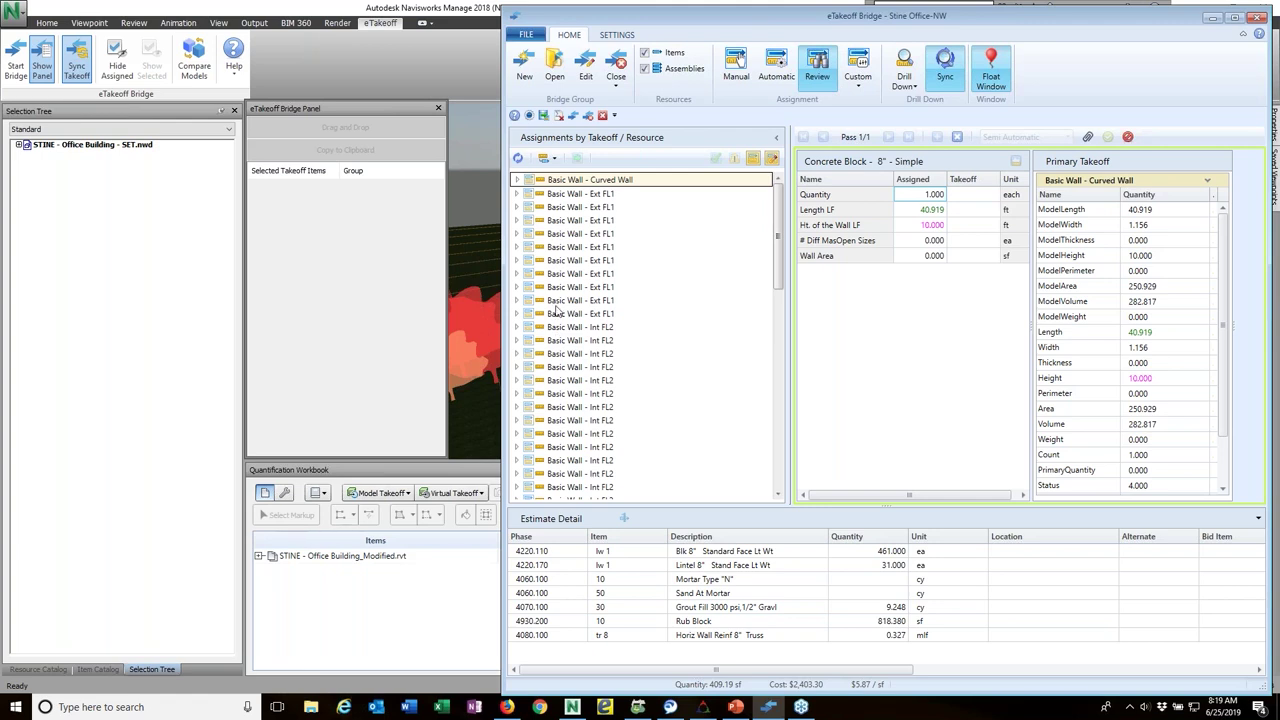
left_click(518, 160)
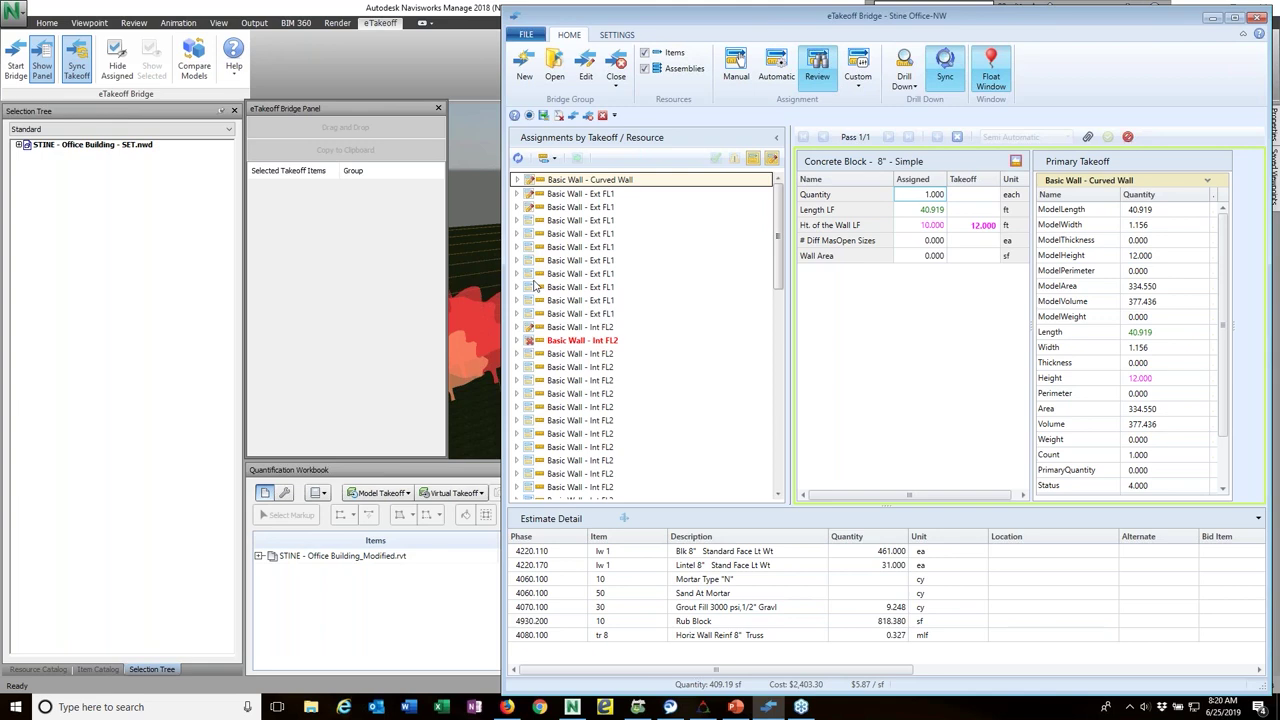
left_click(754, 163)
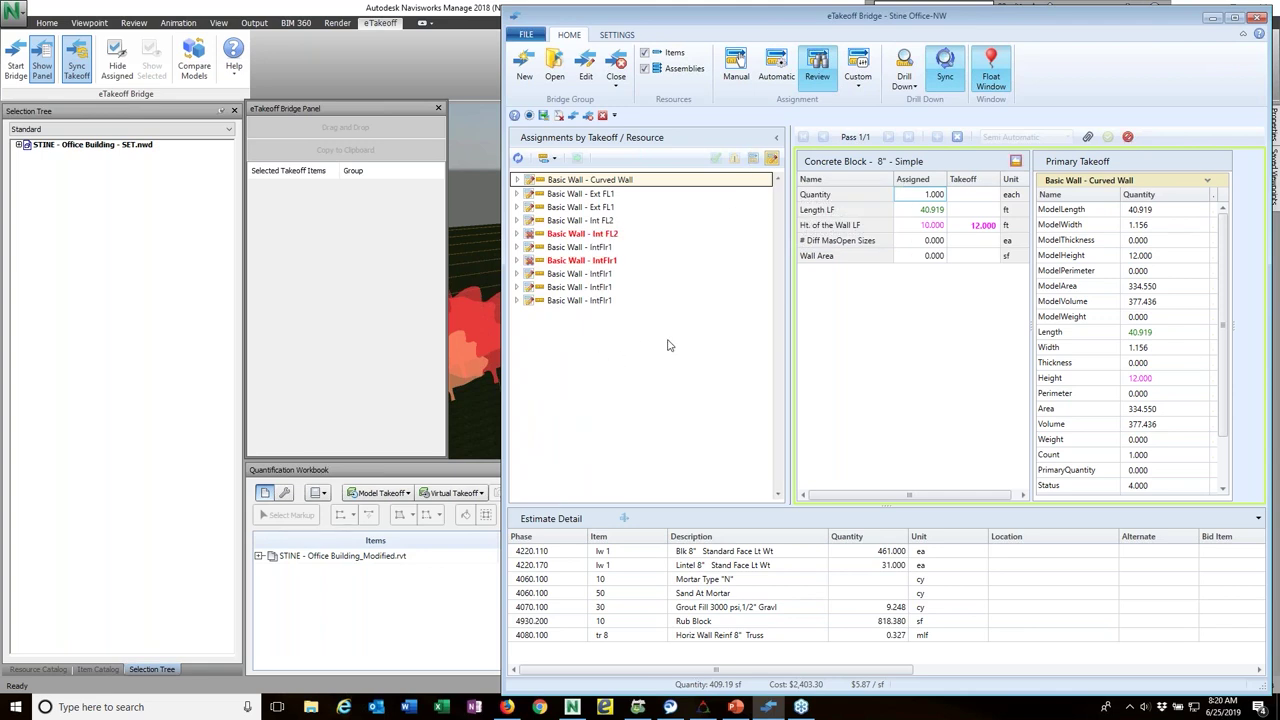
Step: Update the curved wall's Concrete Block - 8" - Simple assignment to the 12 ft takeoff height and submit it to the estimate
left_click(520, 180)
left_click_drag(577, 194, 604, 222)
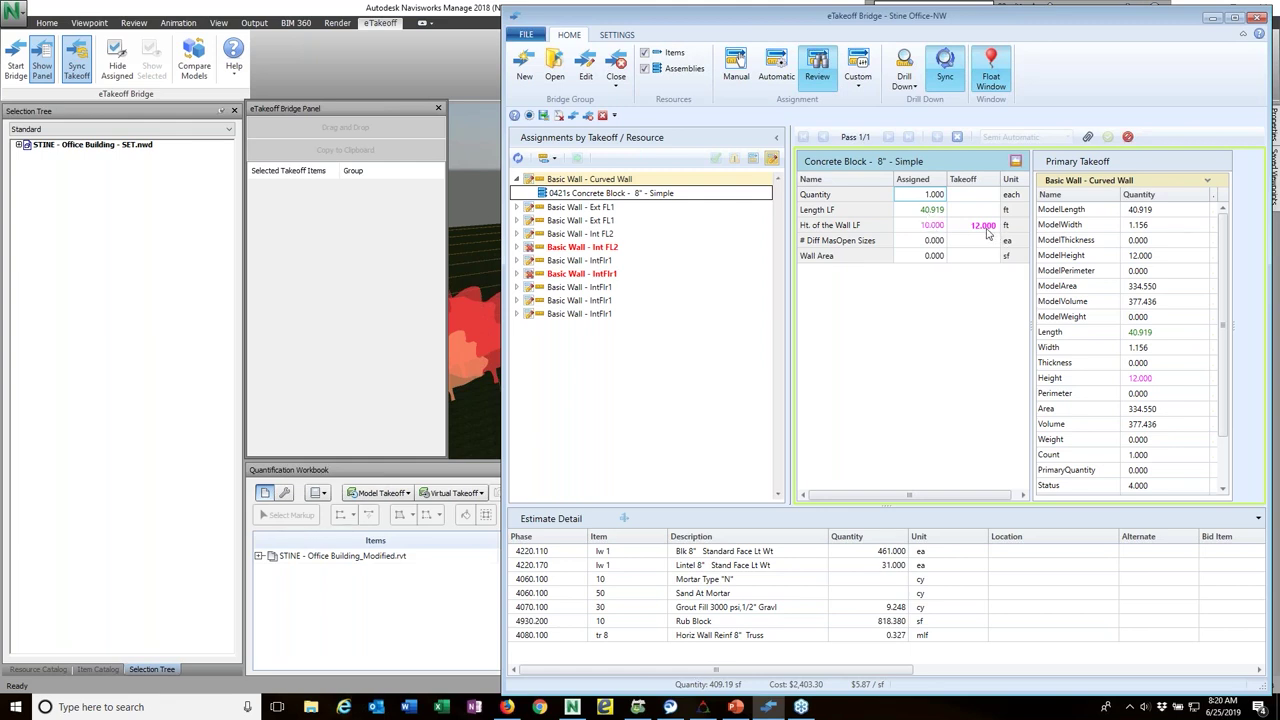
left_click(1016, 162)
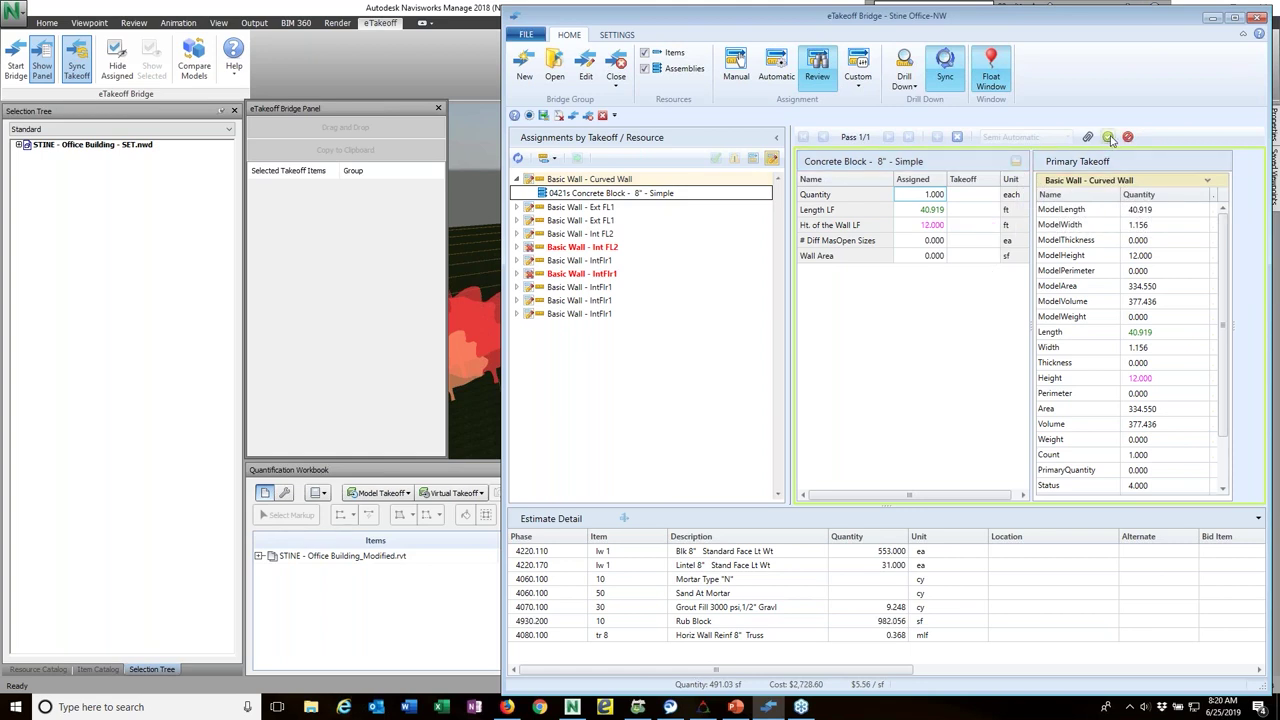
left_click(1108, 137)
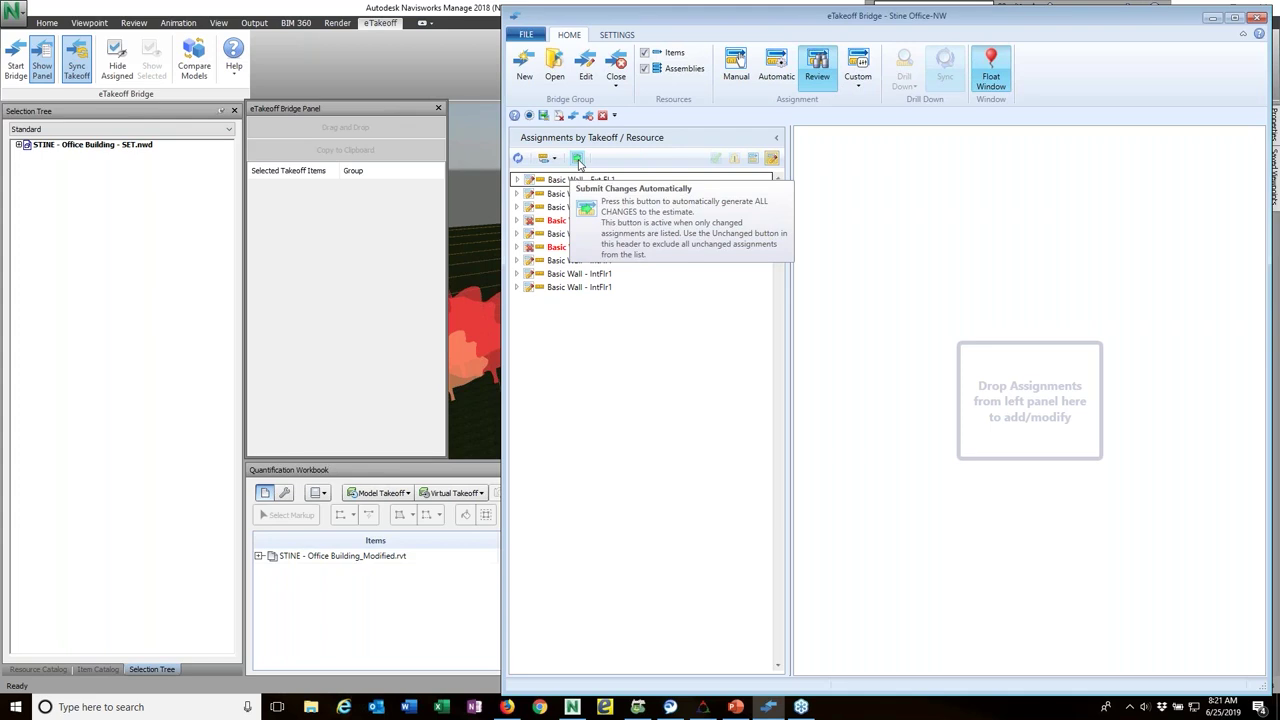
Step: Update the first Ext FL1 wall's Concrete Block - 4" Split & Backup assignment to the 37.5 ft takeoff length and submit it
left_click(517, 180)
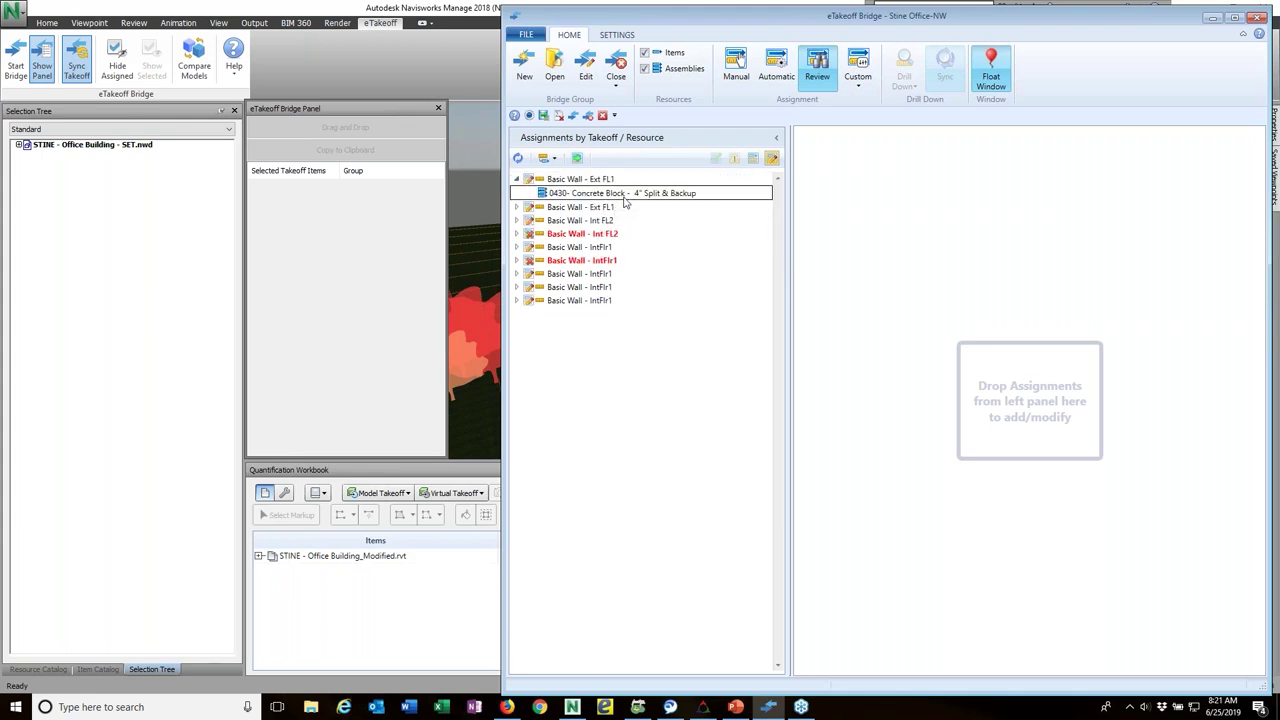
left_click(668, 203)
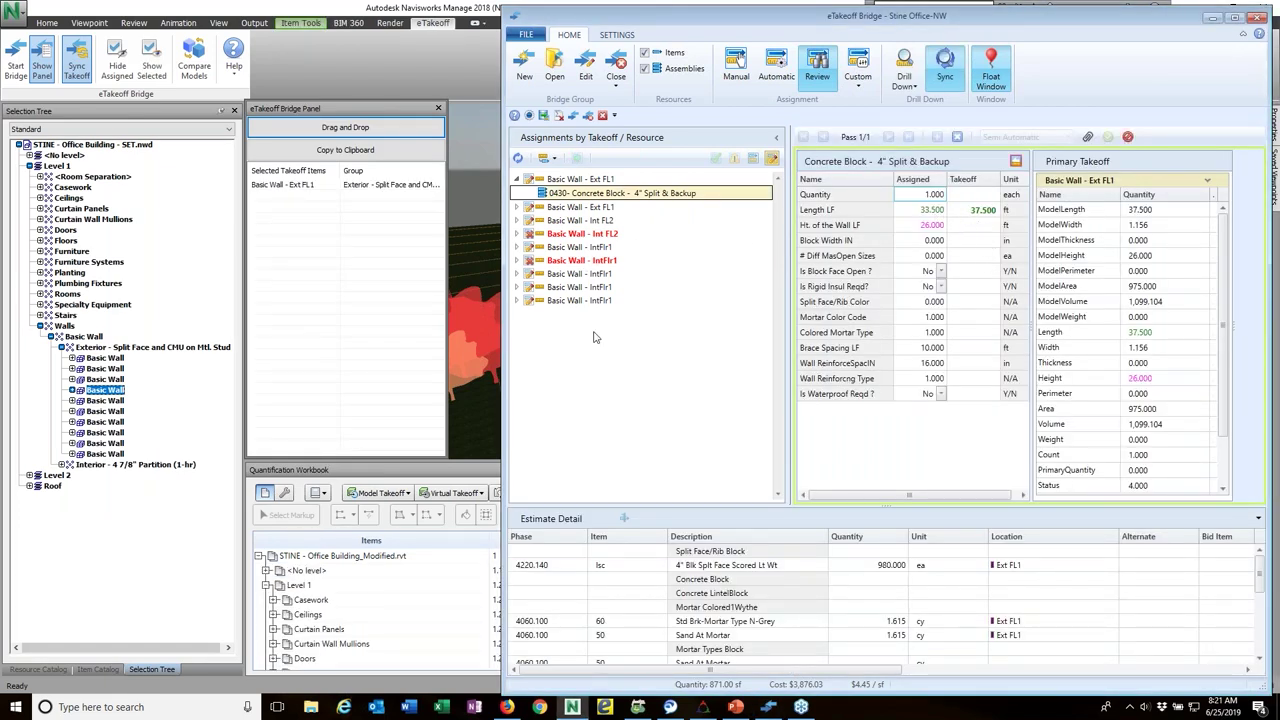
left_click(1016, 163)
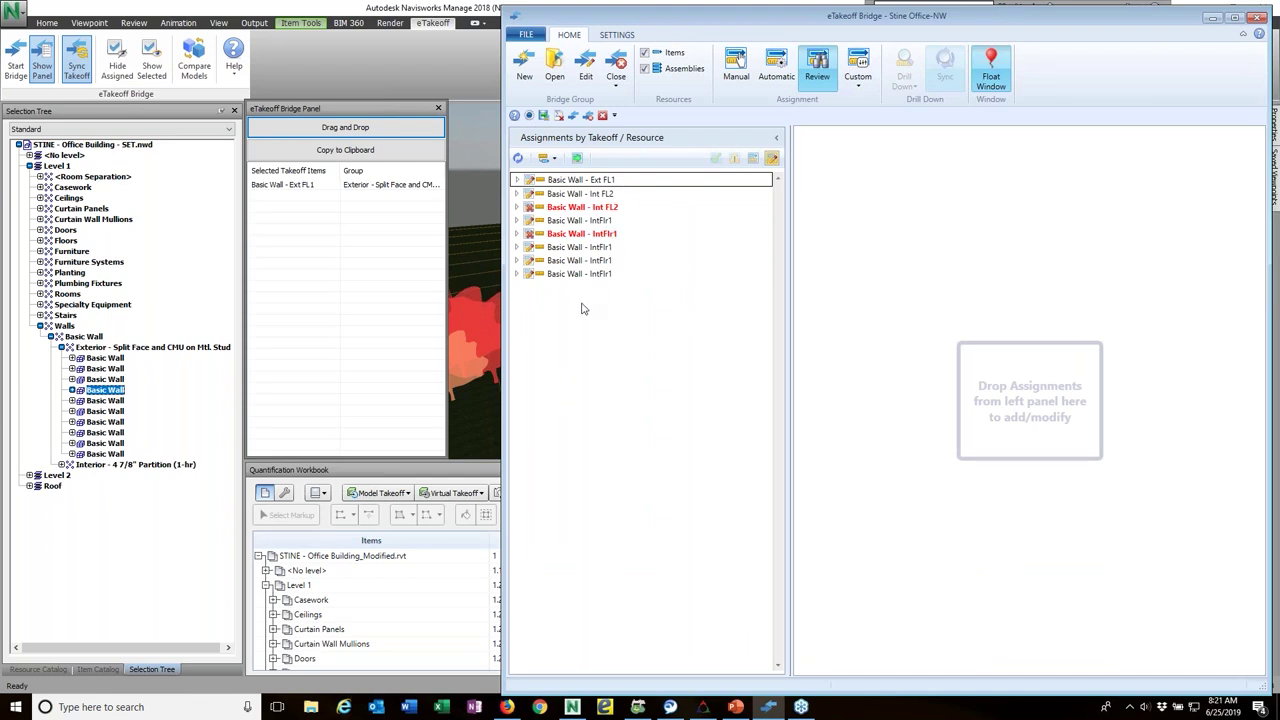
Step: Submit all remaining changed assignments automatically, appending Rev1 to the assembly descriptions with the note Addendum #1
left_click(577, 159)
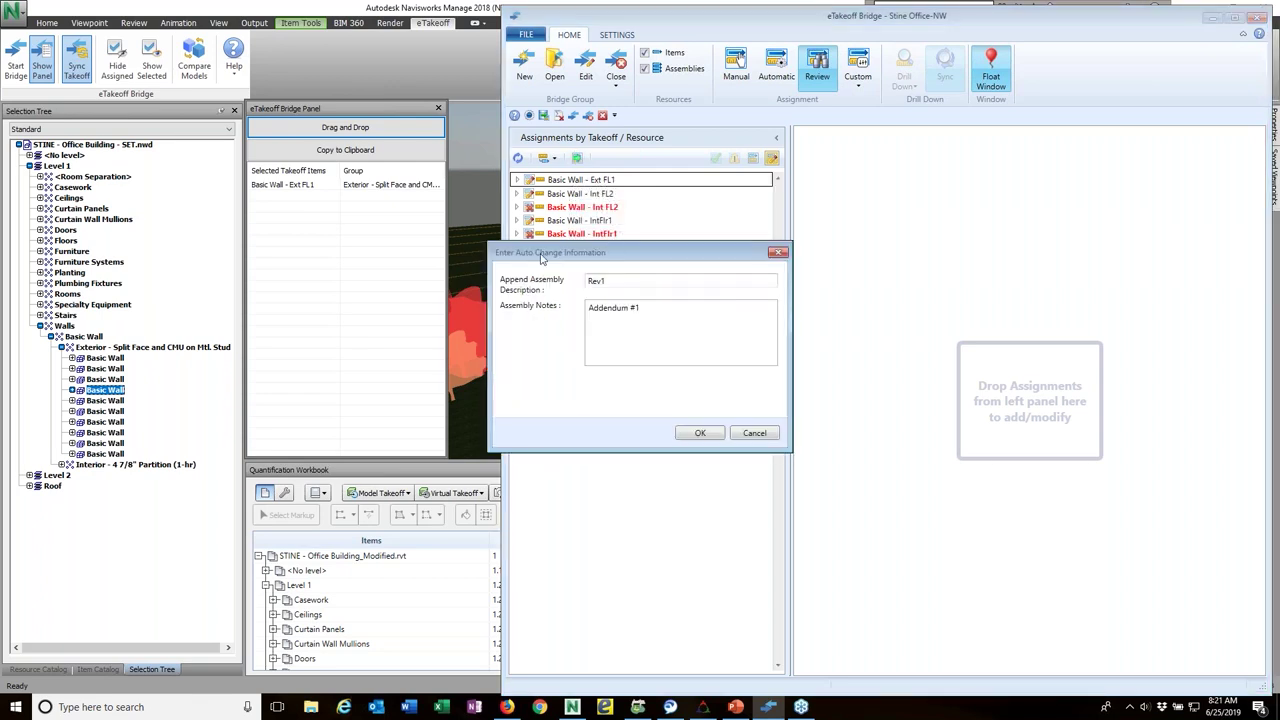
left_click_drag(546, 259, 562, 295)
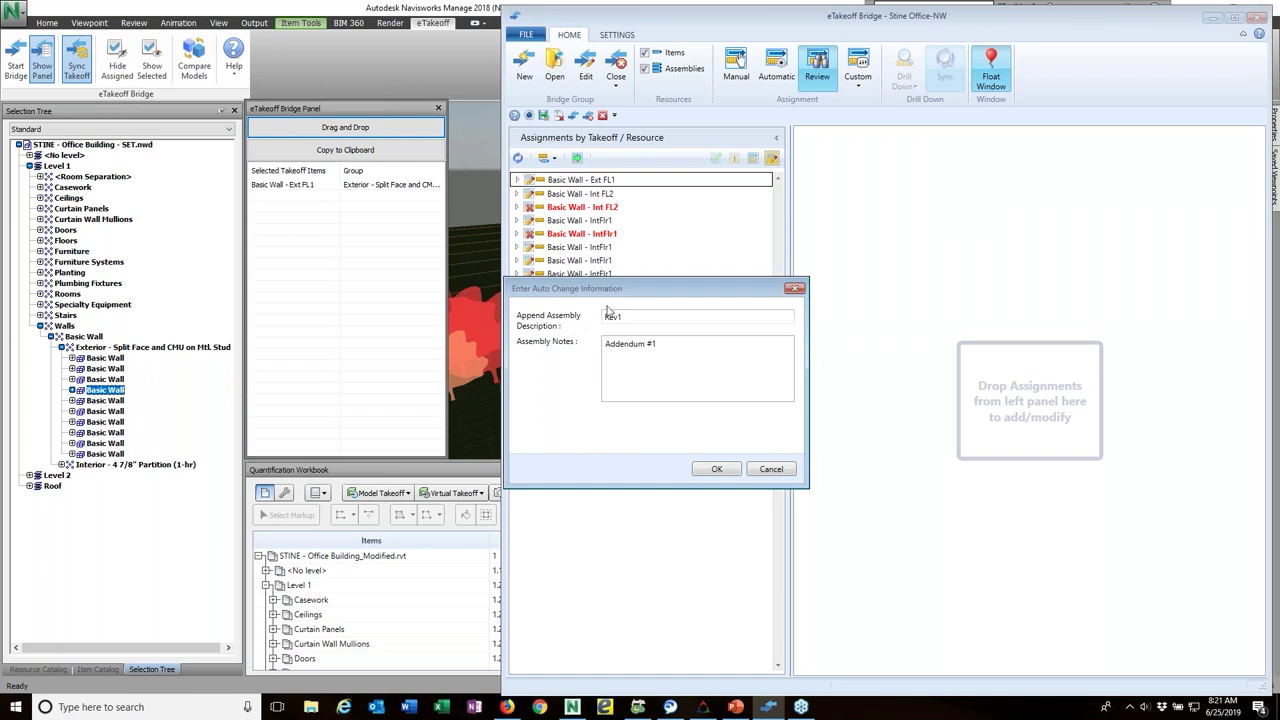
left_click(716, 469)
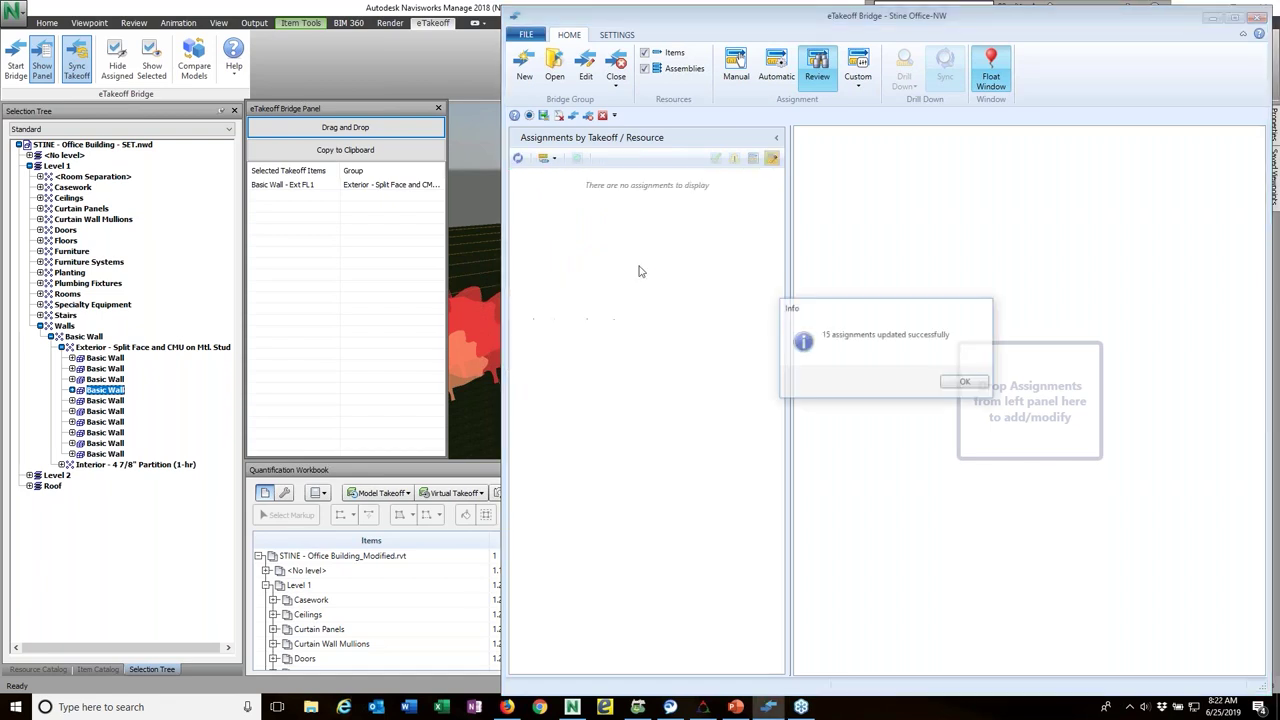
left_click(966, 383)
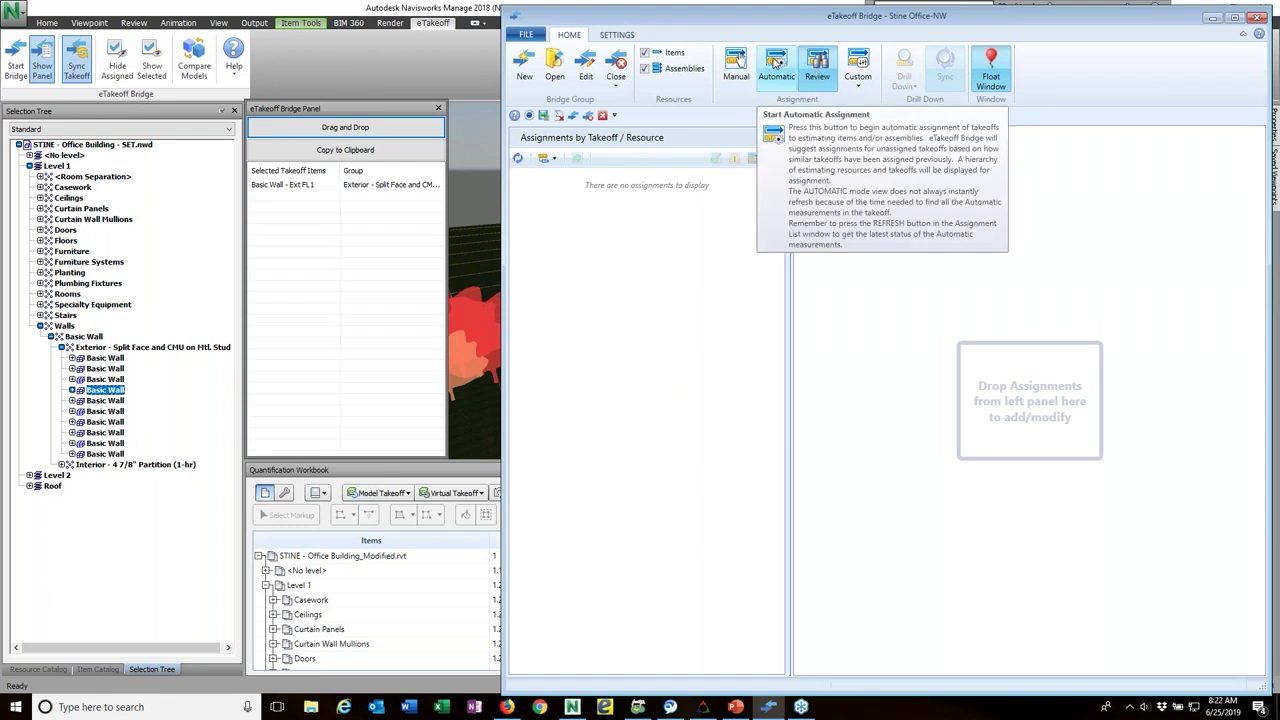
Step: Start automatic assignment and submit all suggested assignments for the new Basic Wall takeoffs to the estimate
left_click(776, 63)
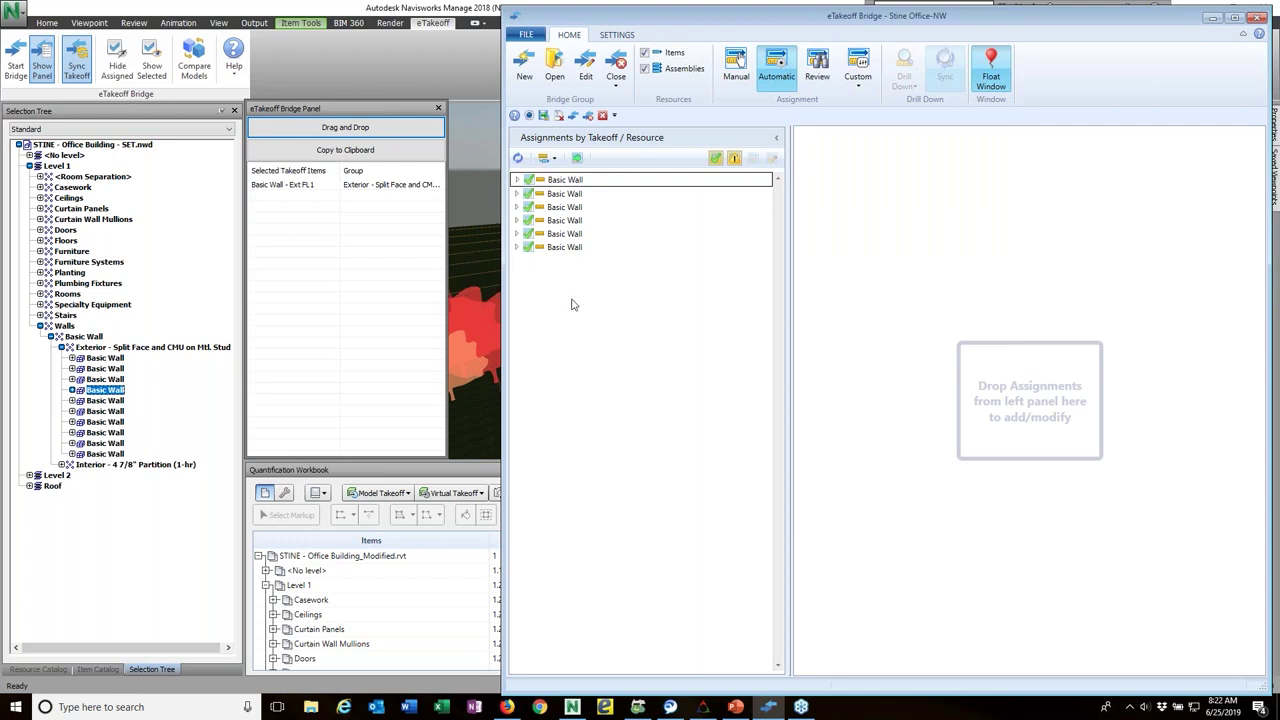
left_click(578, 160)
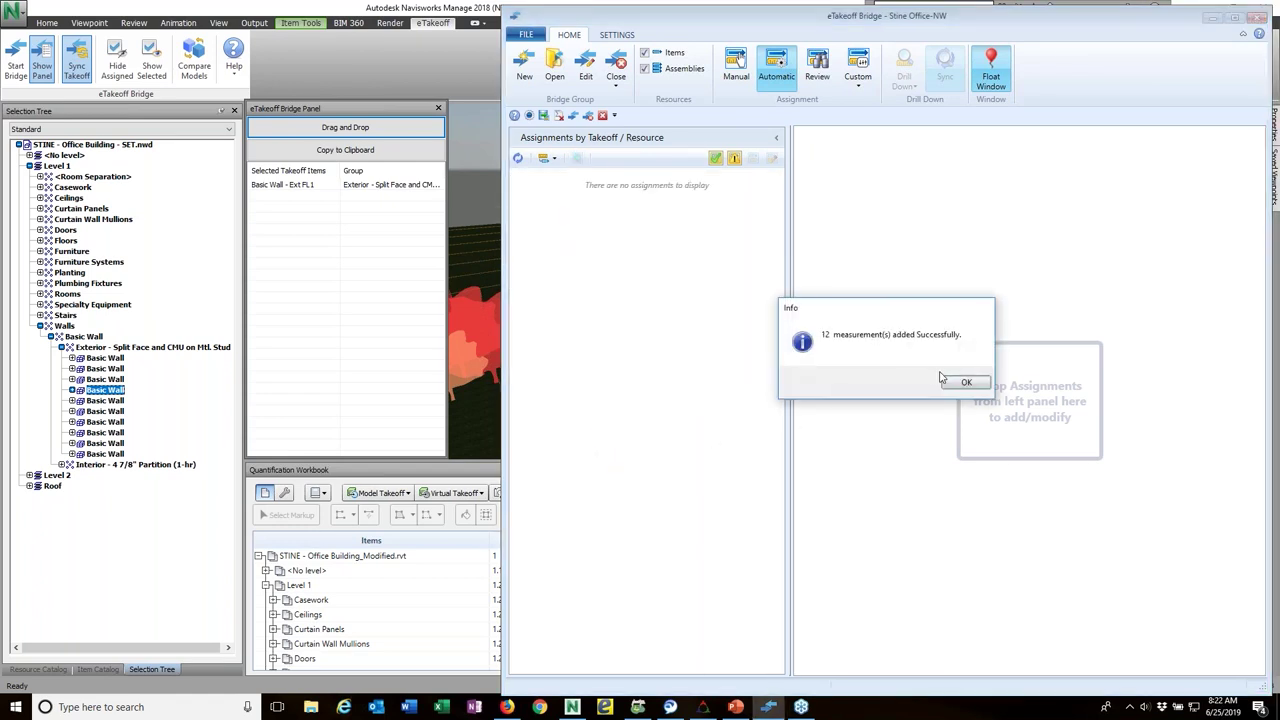
left_click(966, 385)
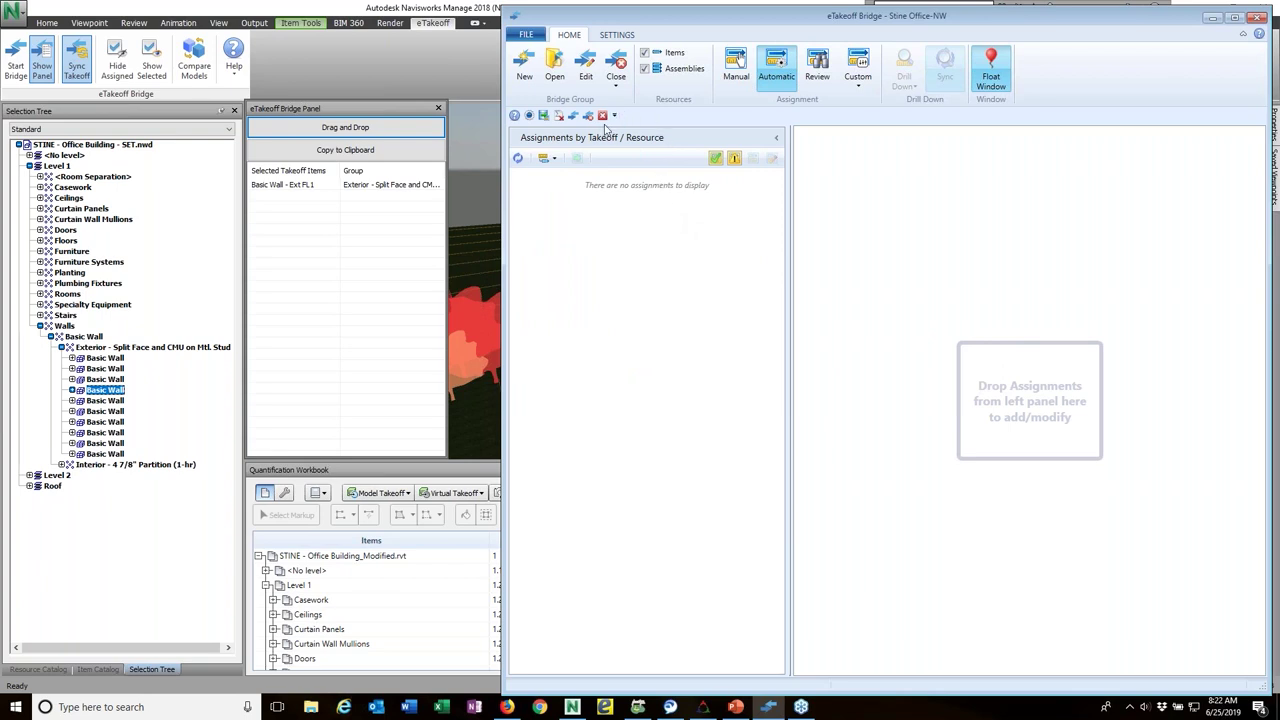
Step: Leave the current bridge and go to the Sage estimate
left_click(615, 85)
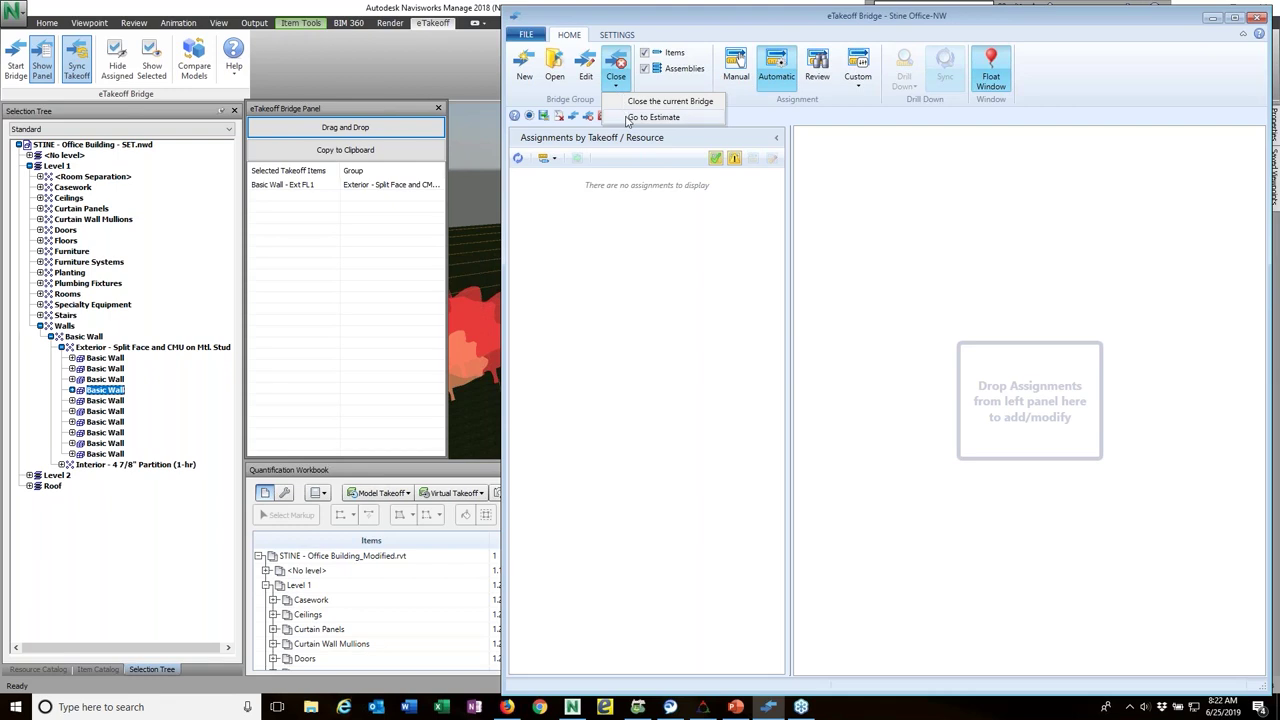
left_click(652, 117)
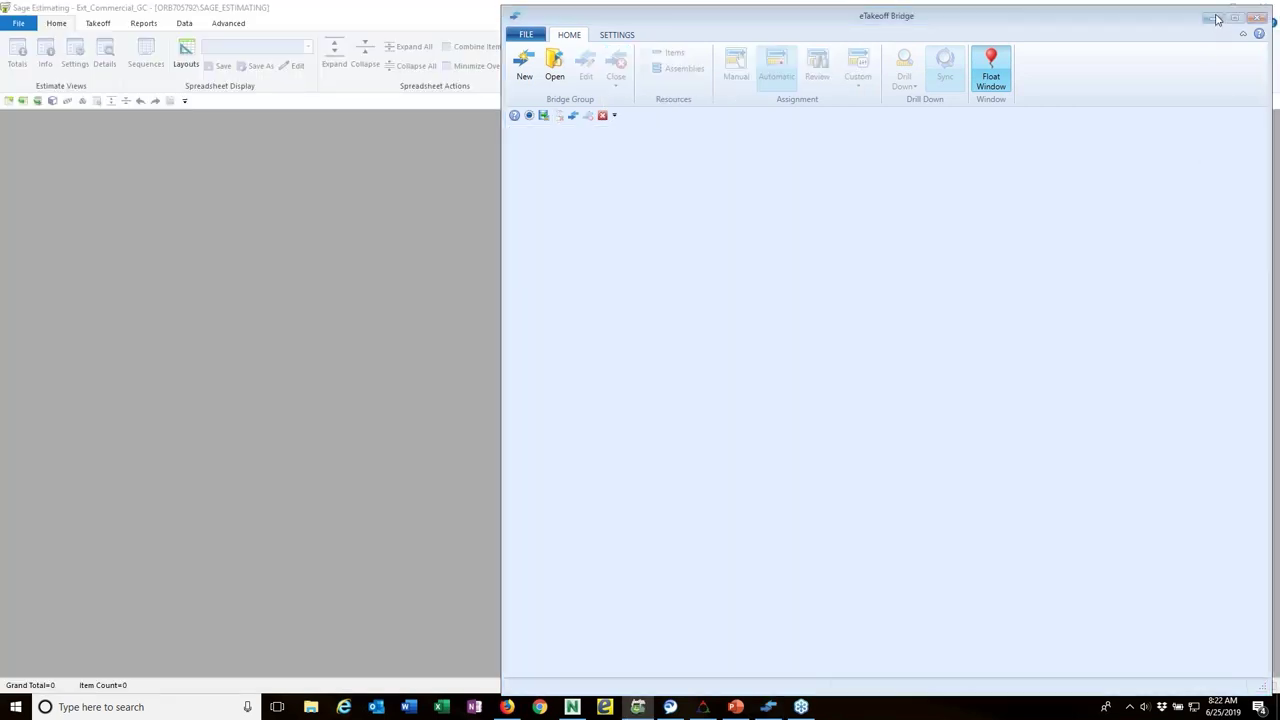
Step: Bring up the Stine Office-NW estimate from behind the bridge window and examine the assembly rows for Rev1 descriptions
left_click(1216, 20)
left_click(680, 394)
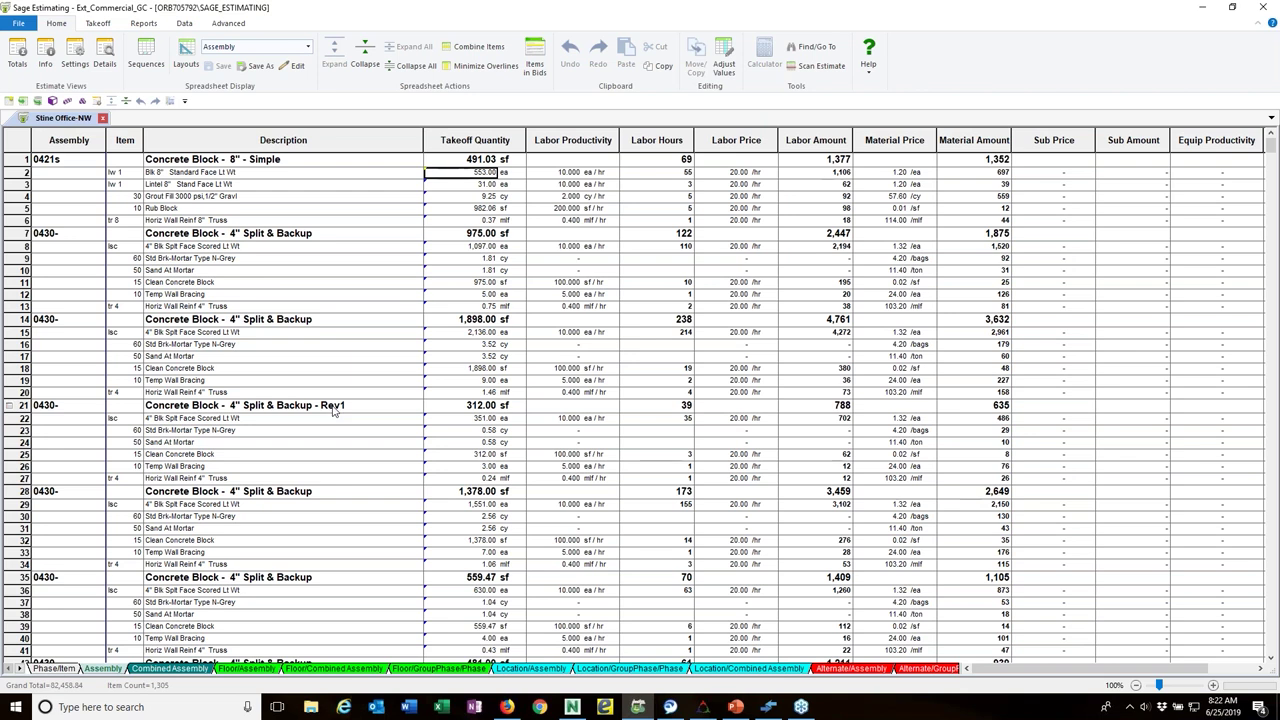
scroll(333, 410, "down", 10)
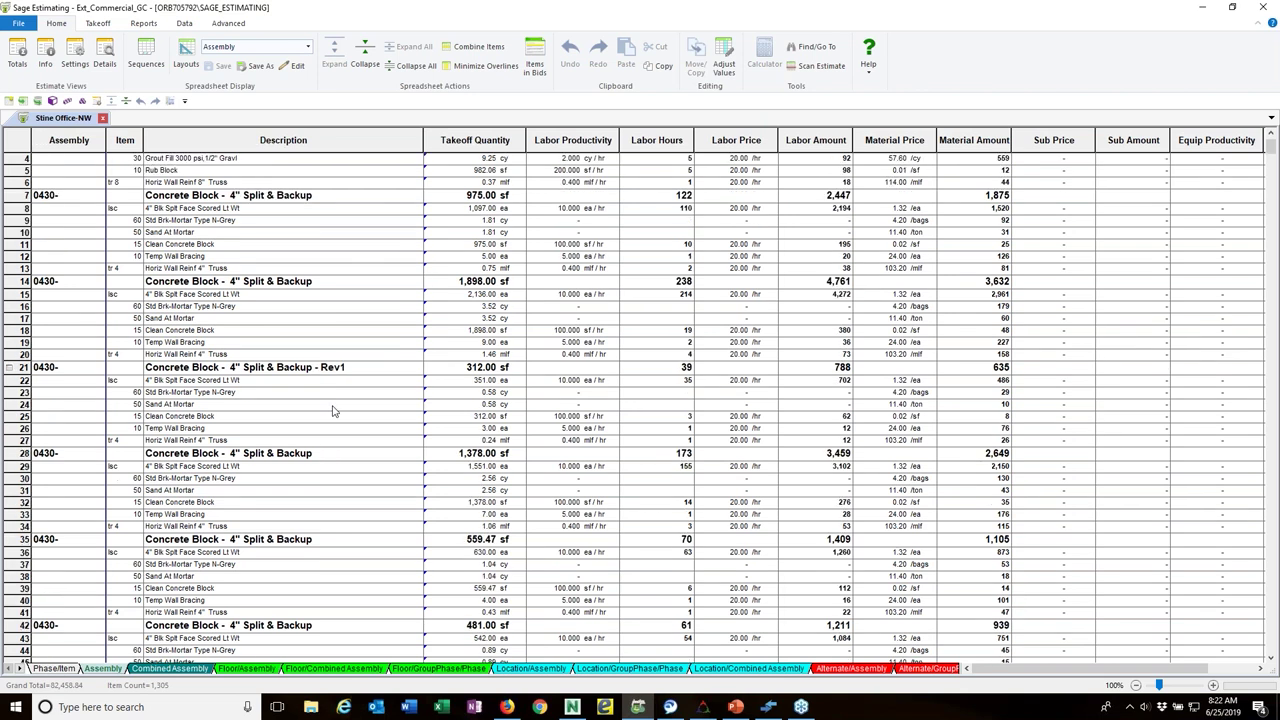
scroll(335, 410, "down", 20)
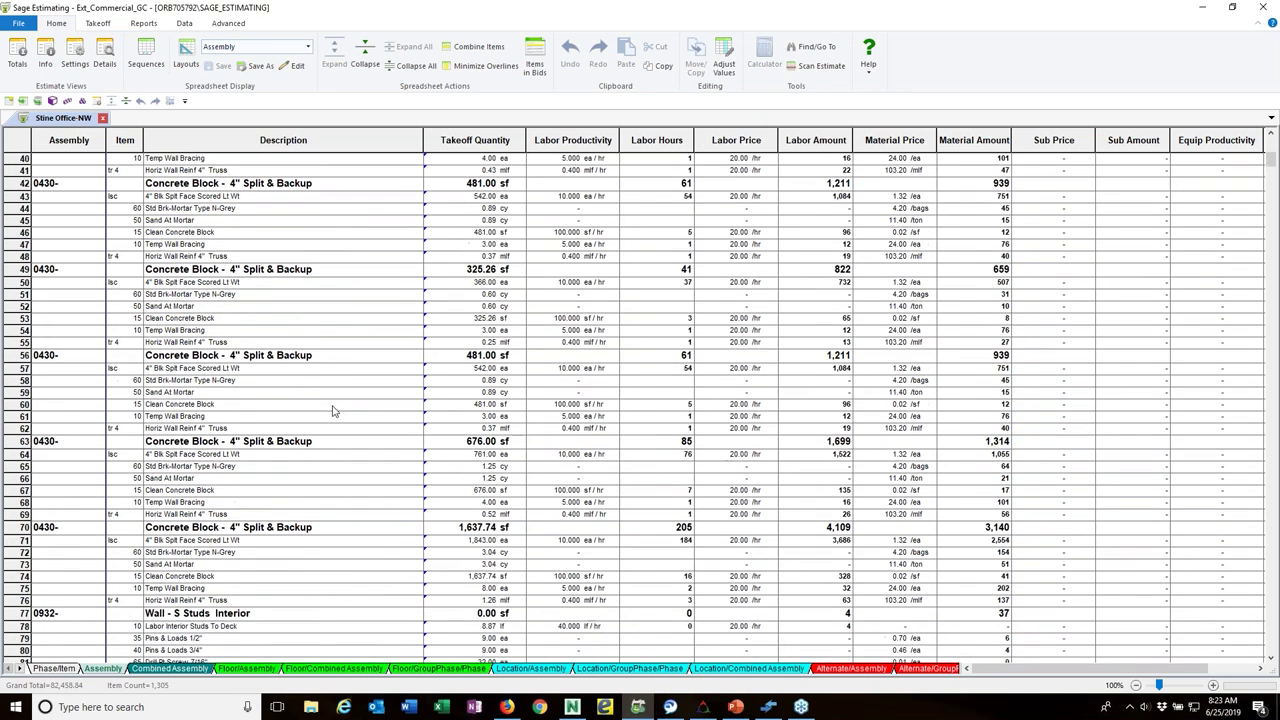
scroll(337, 410, "down", 9)
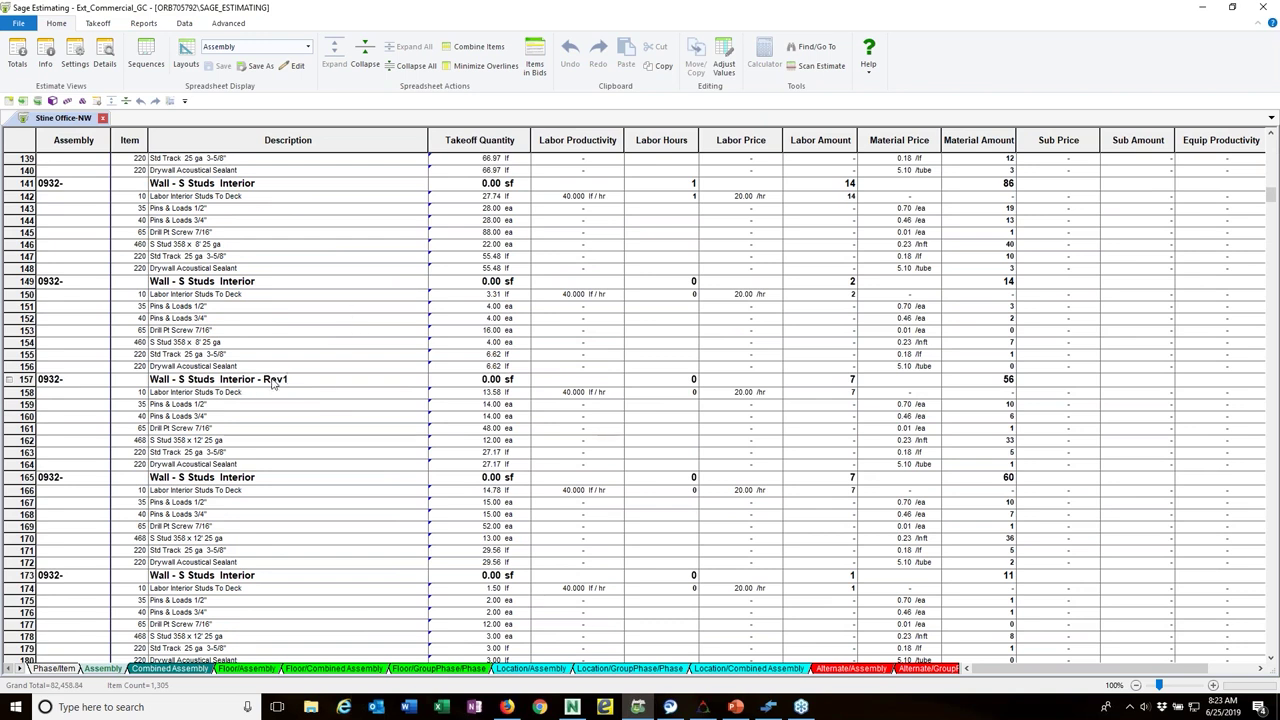
scroll(345, 358, "up", 20)
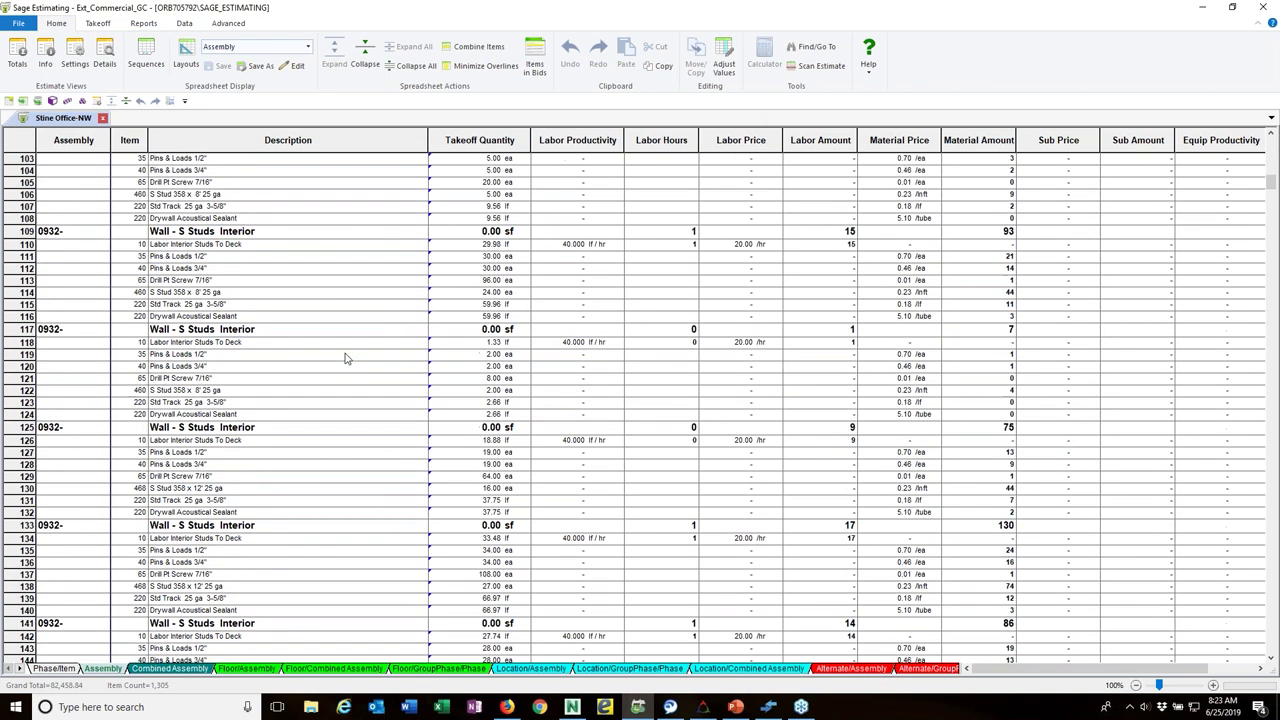
scroll(345, 358, "up", 20)
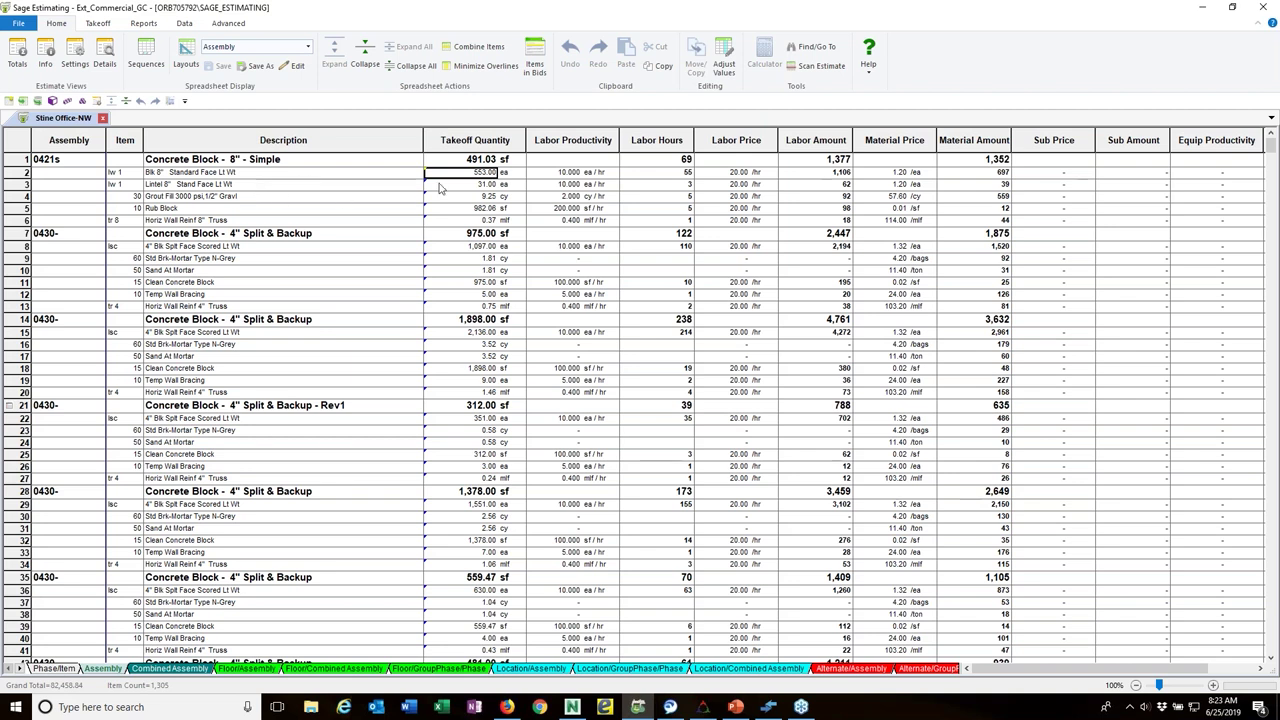
Step: Review the Concrete Block - 8" - Simple assembly and view its Pass 1 audit, leaving without generating items to the estimate
left_click(305, 168)
right_click(305, 168)
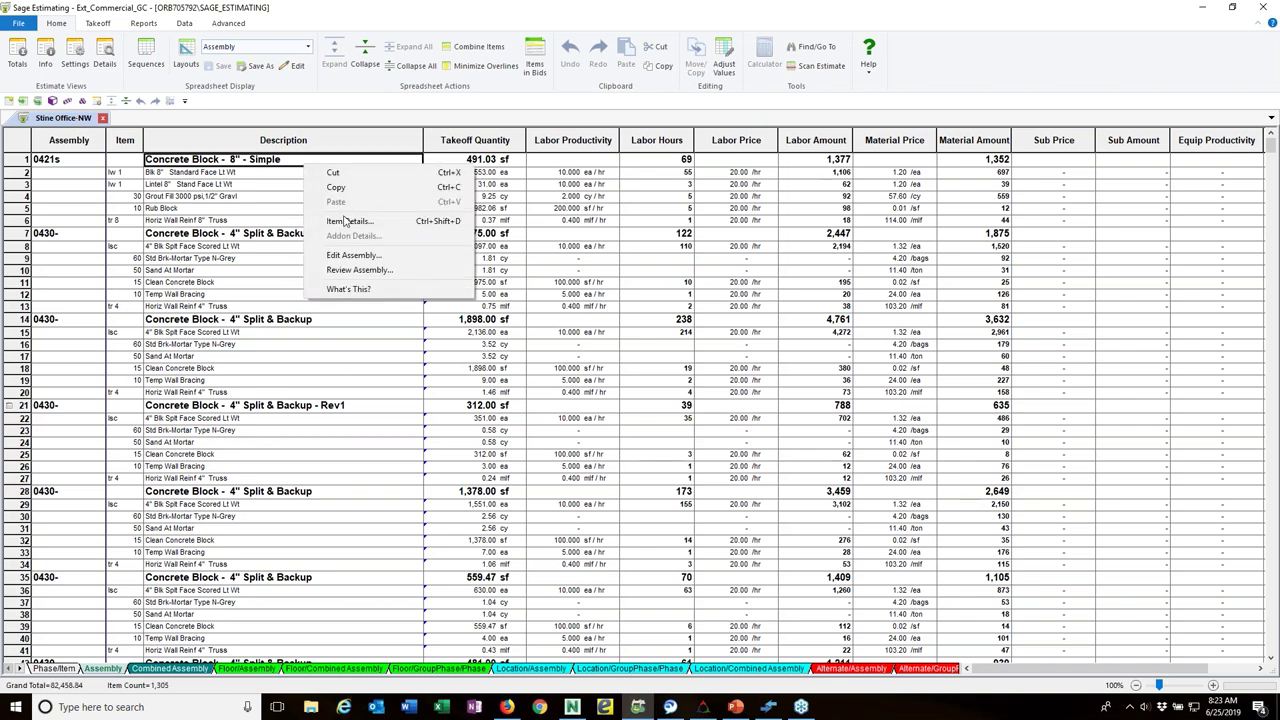
left_click(356, 269)
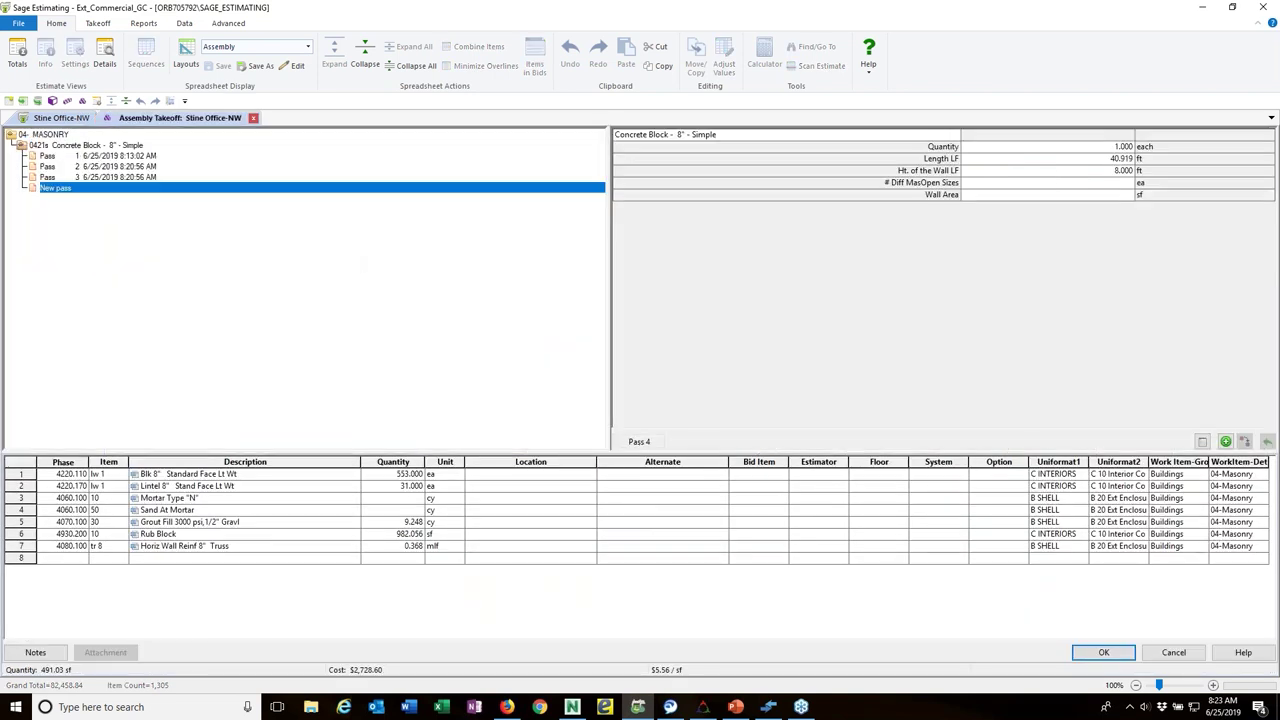
left_click(103, 158)
right_click(103, 158)
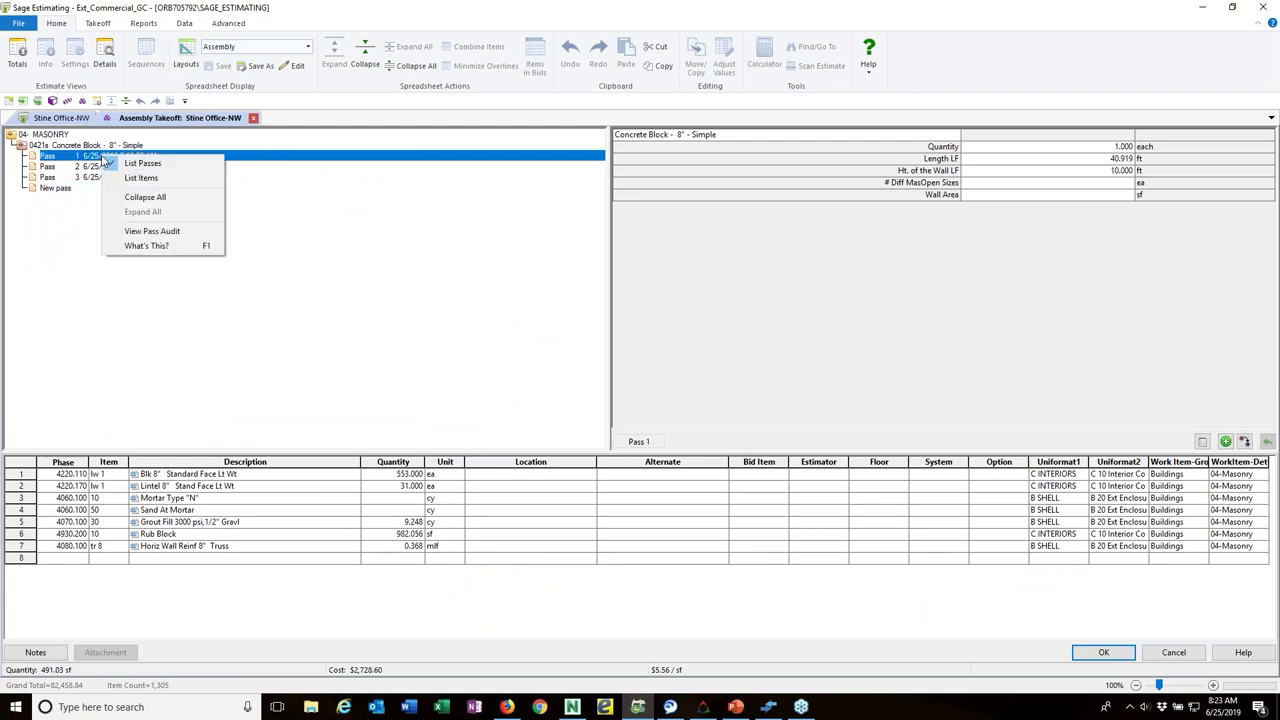
left_click(133, 236)
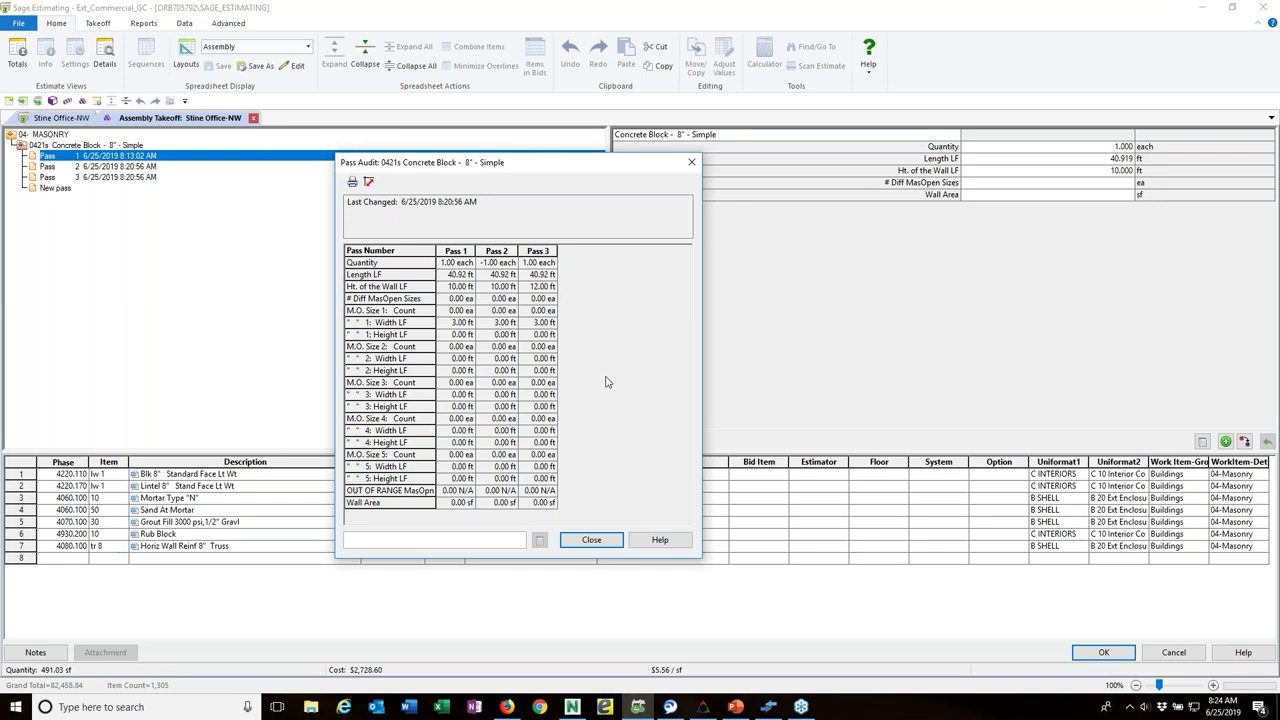
left_click(591, 541)
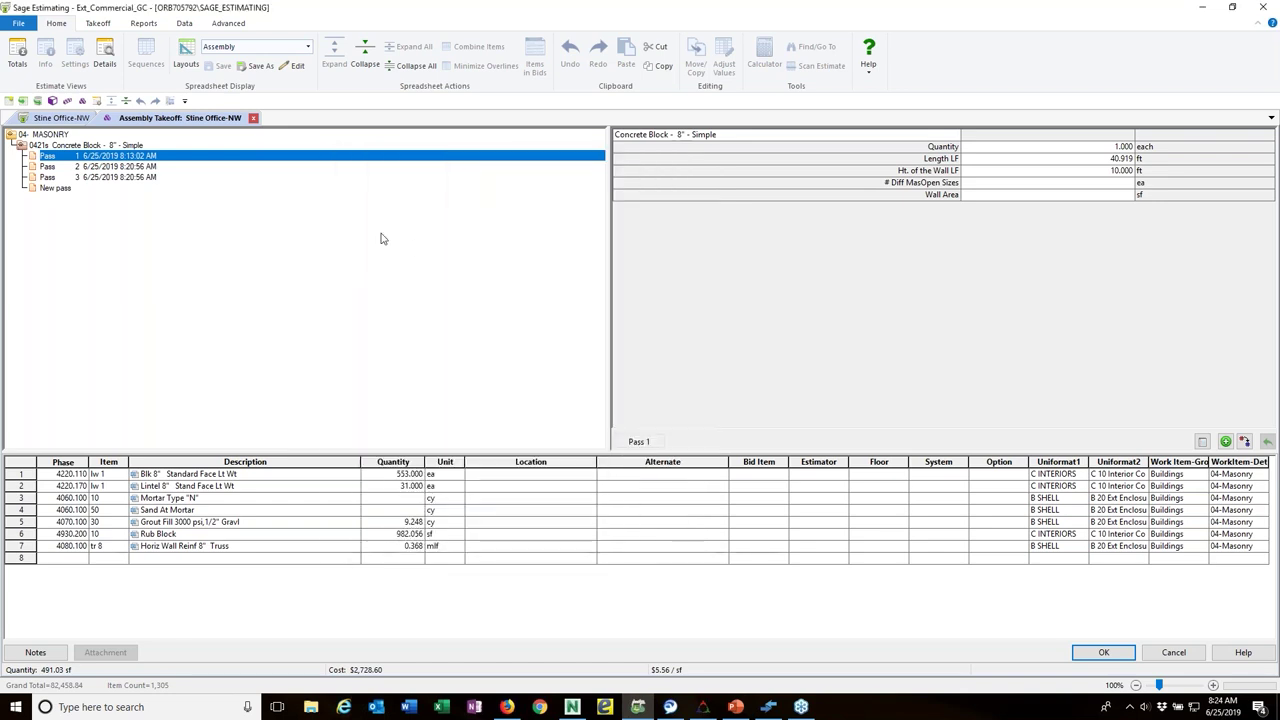
left_click(253, 118)
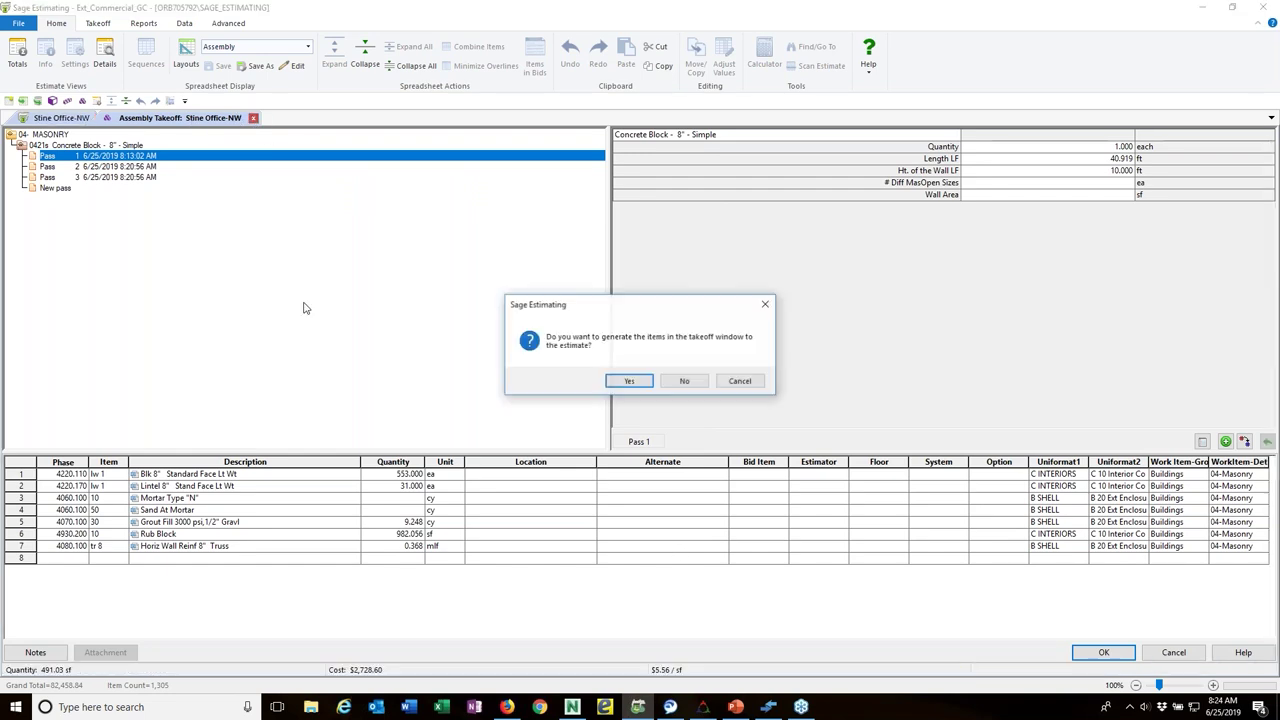
left_click(687, 381)
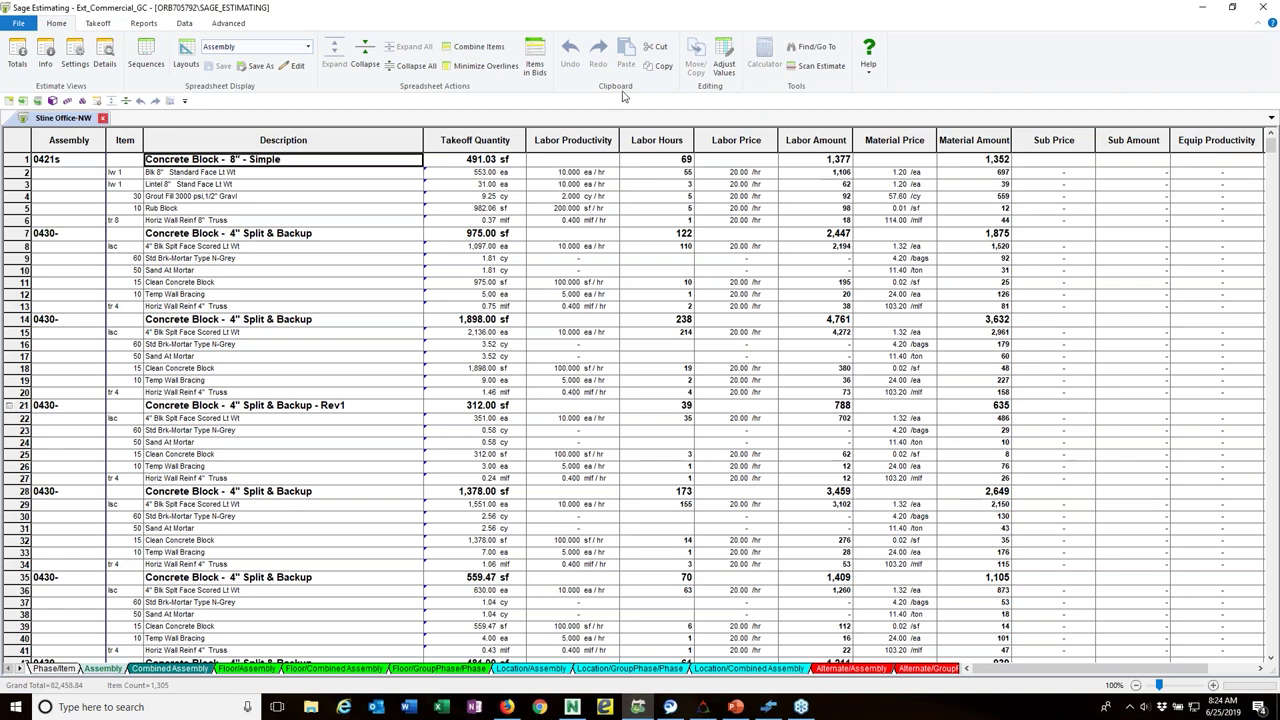
Step: Switch to Assemble in the web browser and open the Stine Office Building project's all models view
left_click(1205, 10)
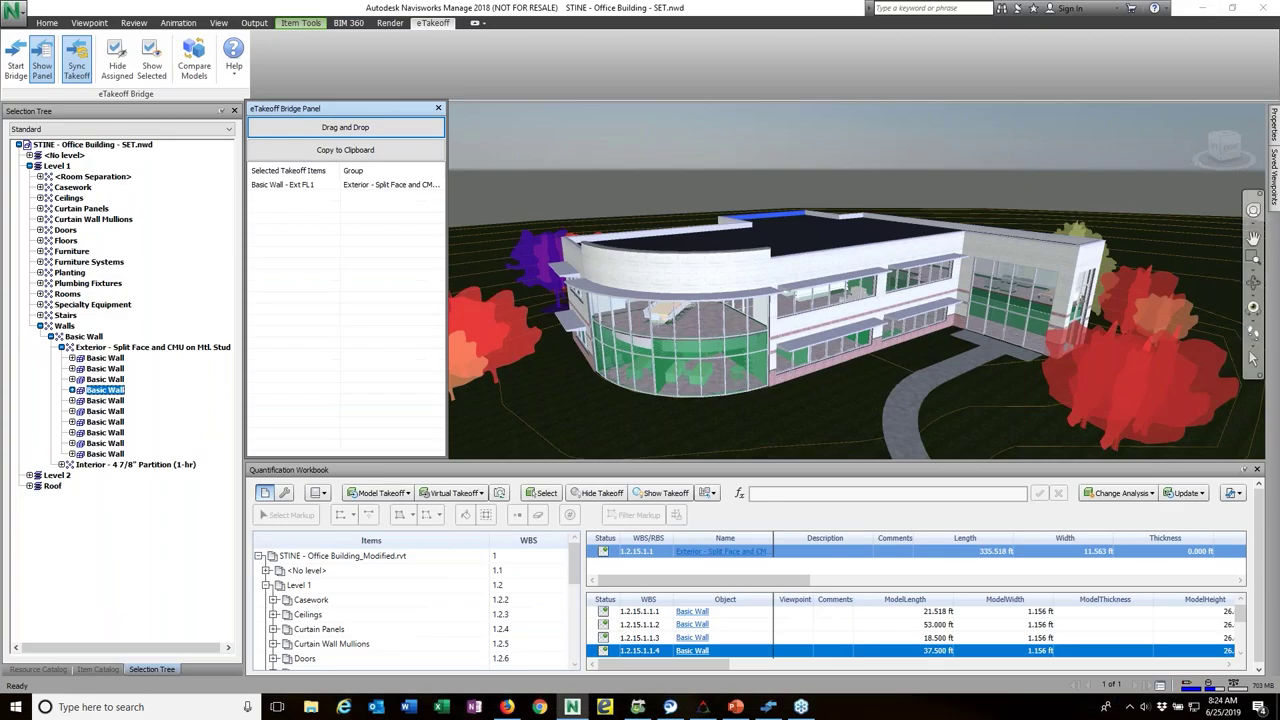
key("alt+Tab")
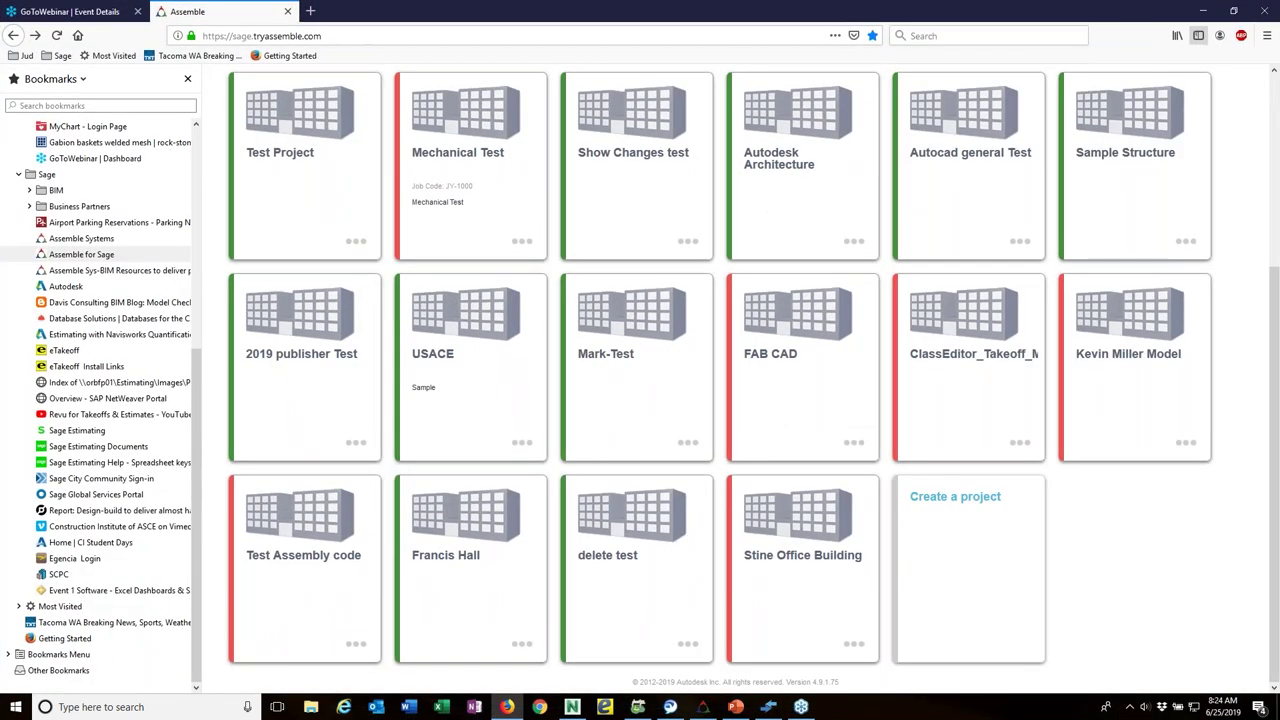
right_click(387, 17)
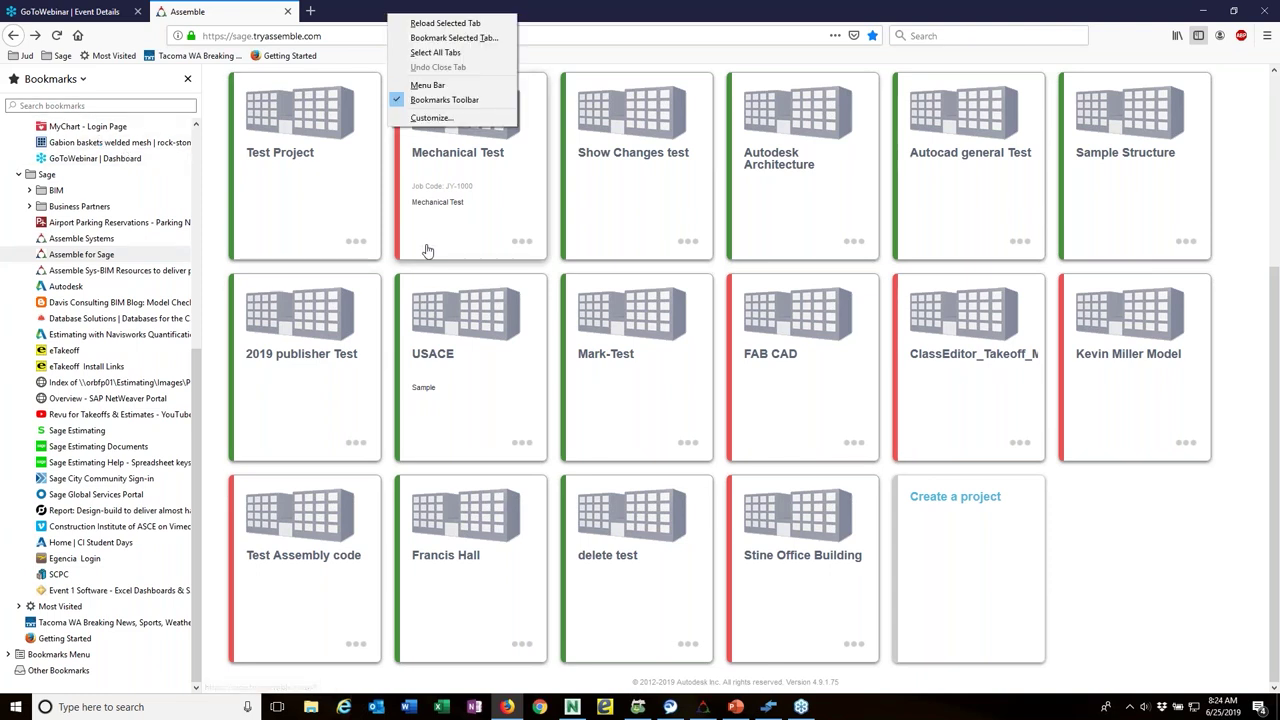
left_click(1109, 529)
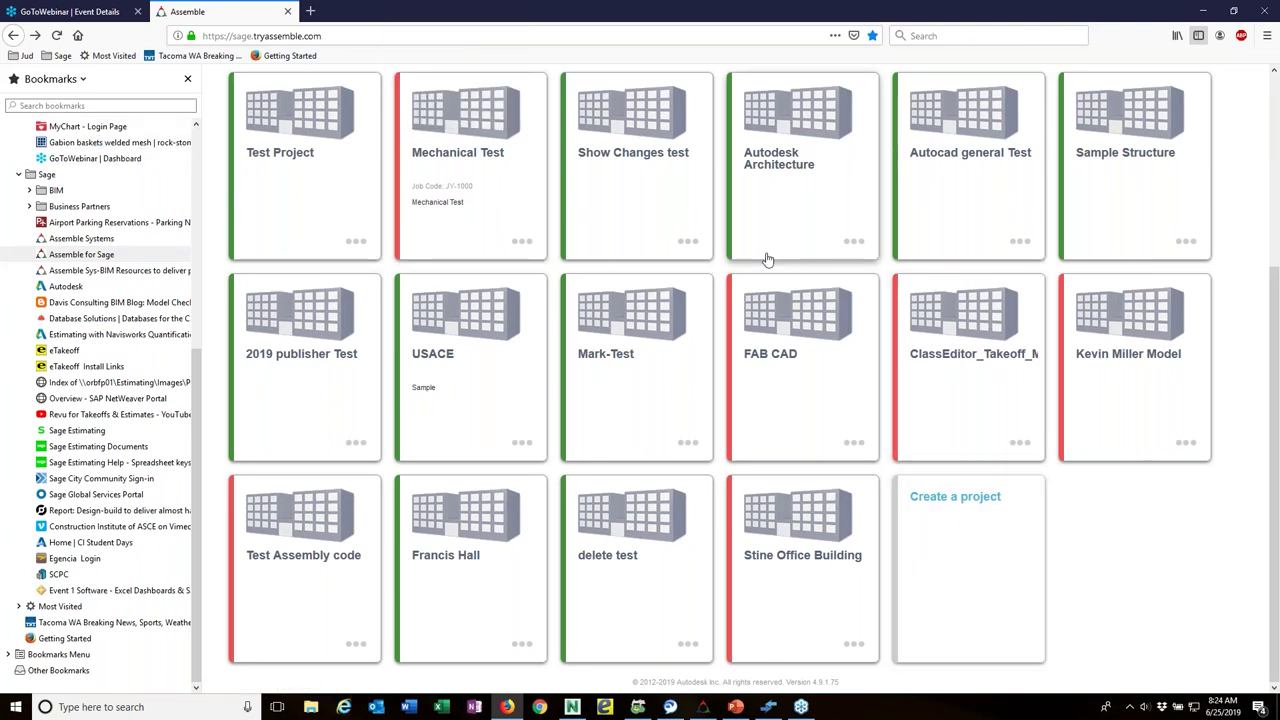
scroll(767, 259, "up", 4)
scroll(767, 259, "down", 4)
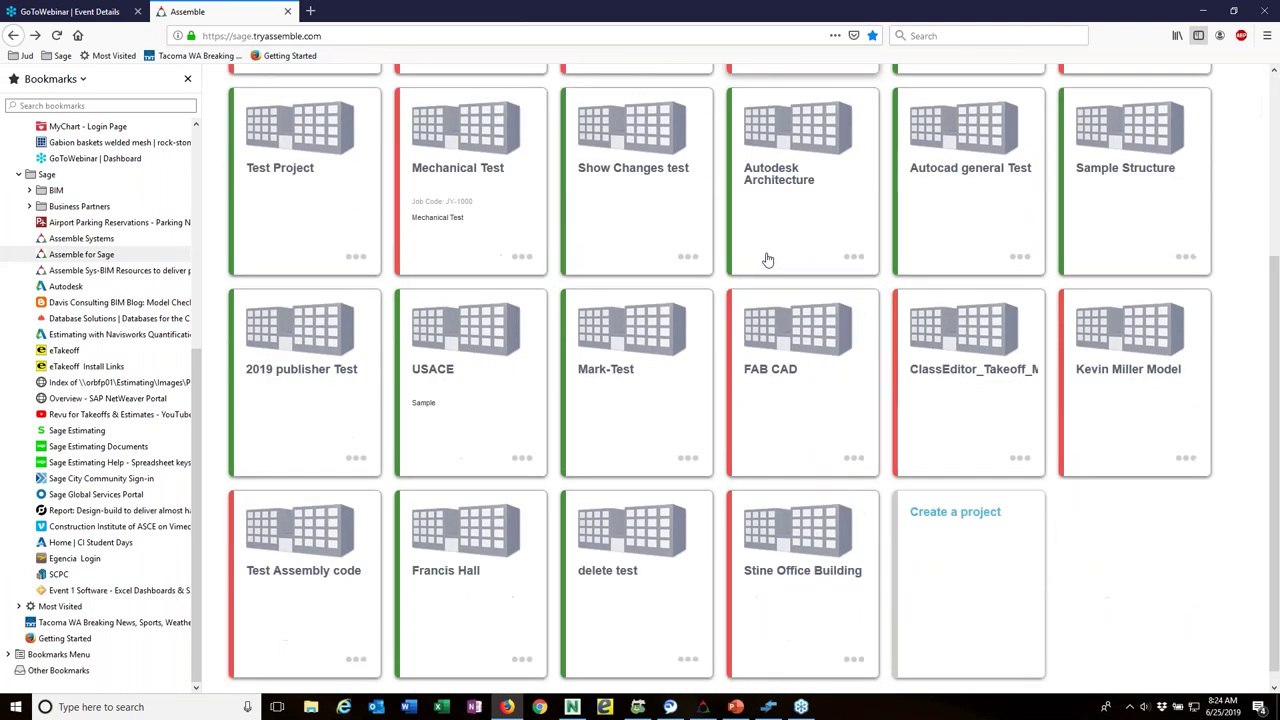
scroll(767, 259, "down", 1)
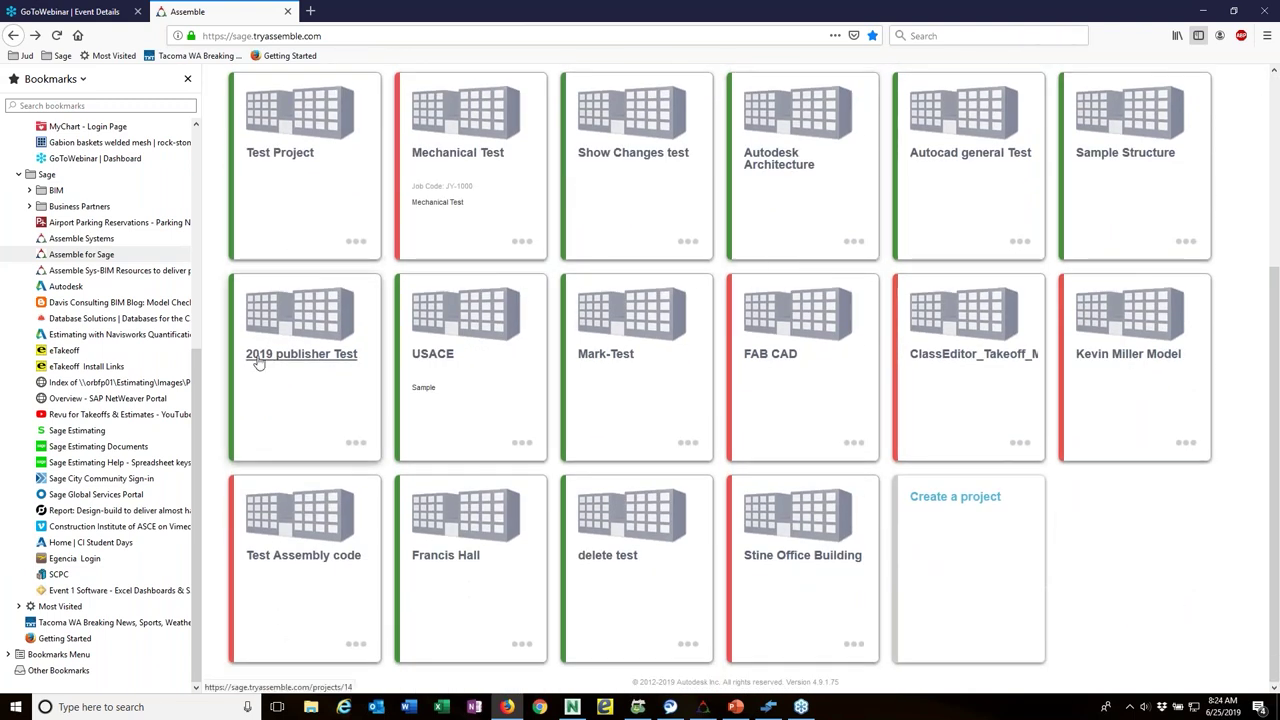
left_click(809, 557)
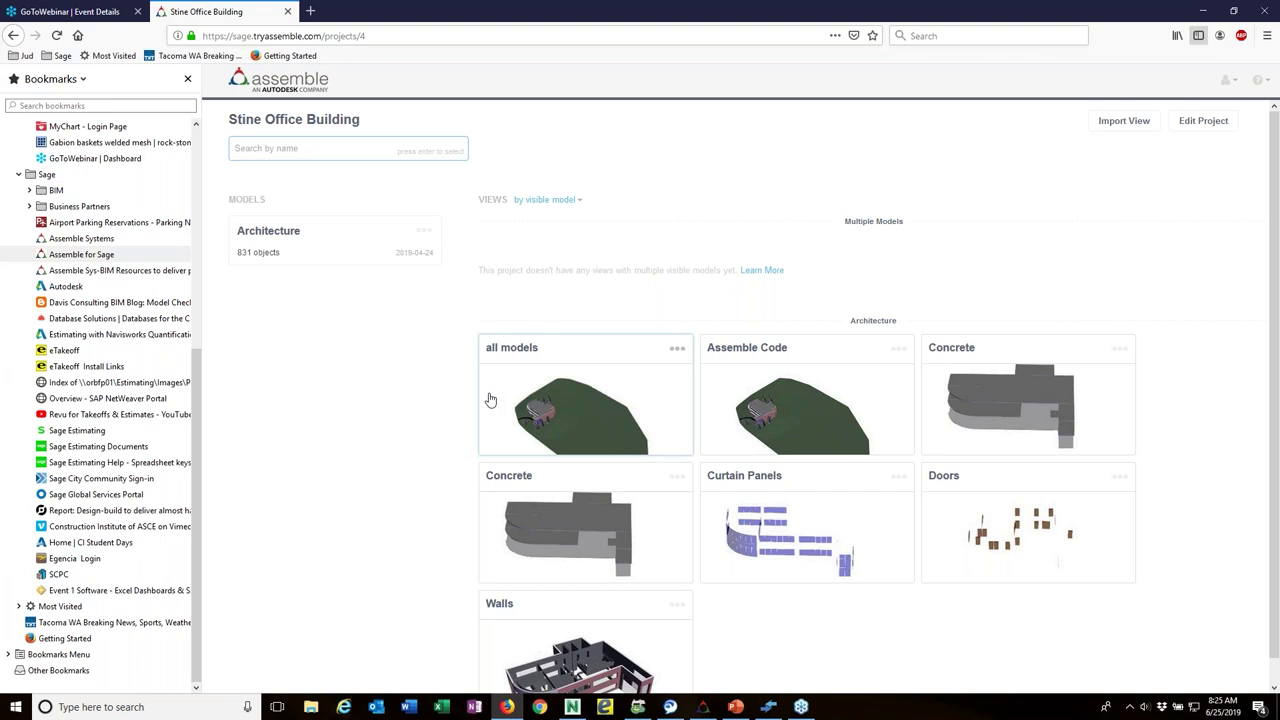
left_click(575, 425)
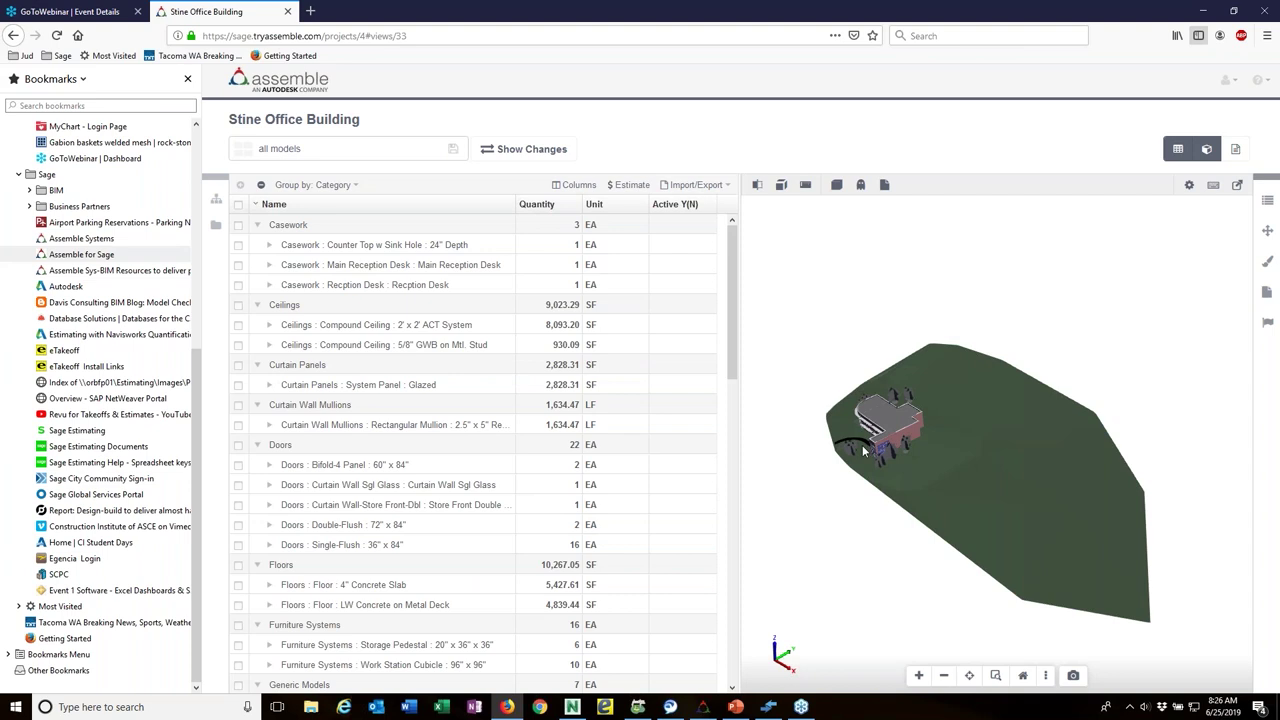
Step: Examine the office building in the 3D view and the category-grouped quantity list down to the Walls category
left_click_drag(852, 450, 883, 430)
scroll(883, 430, "up", 5)
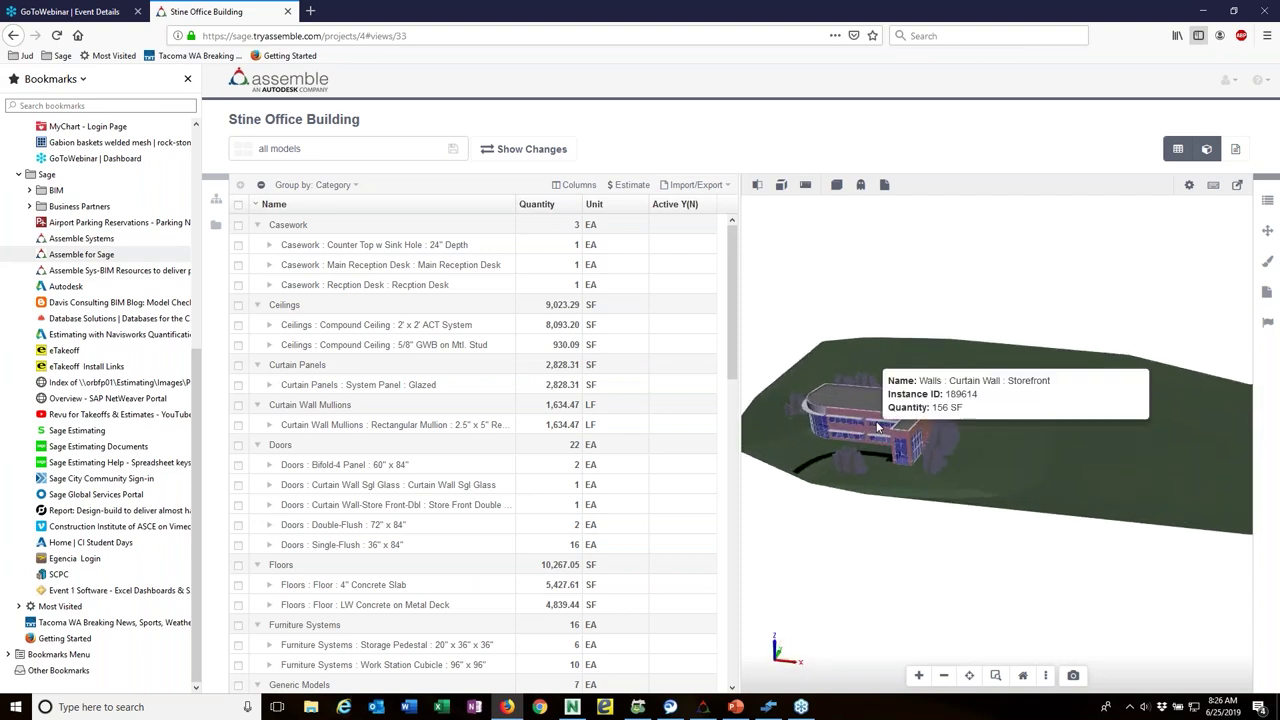
scroll(877, 427, "up", 2)
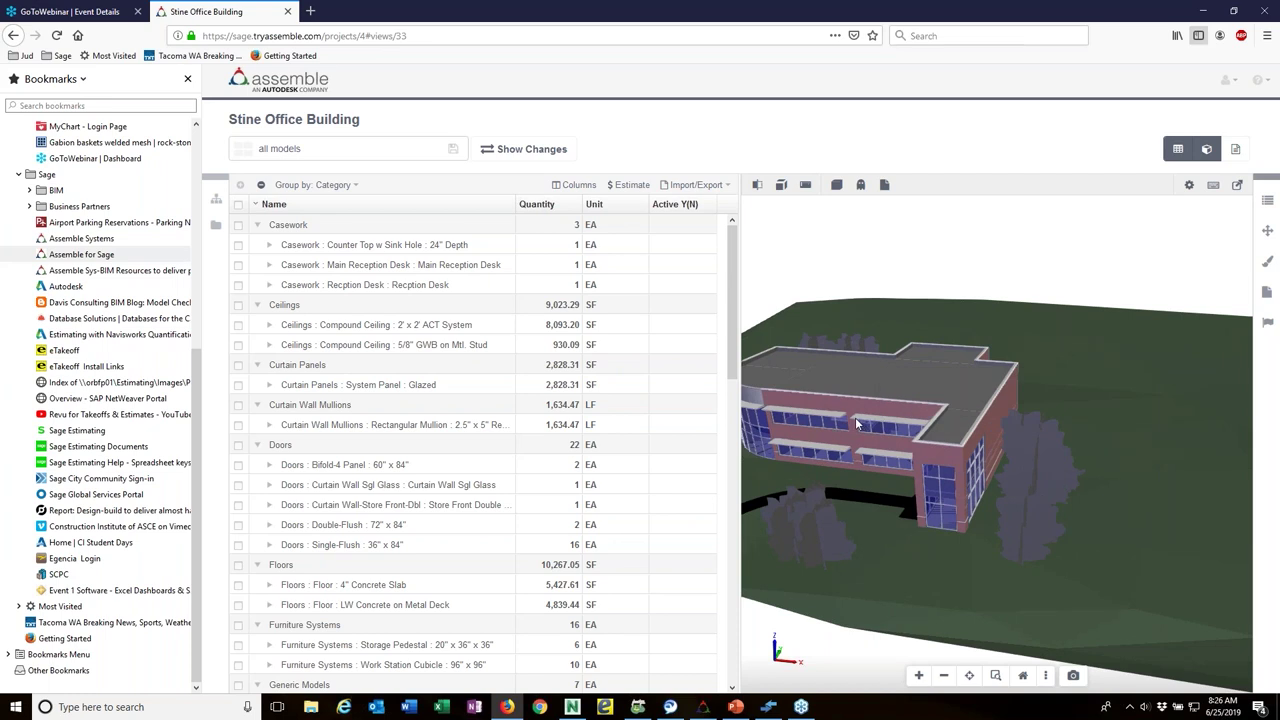
left_click_drag(832, 447, 804, 453)
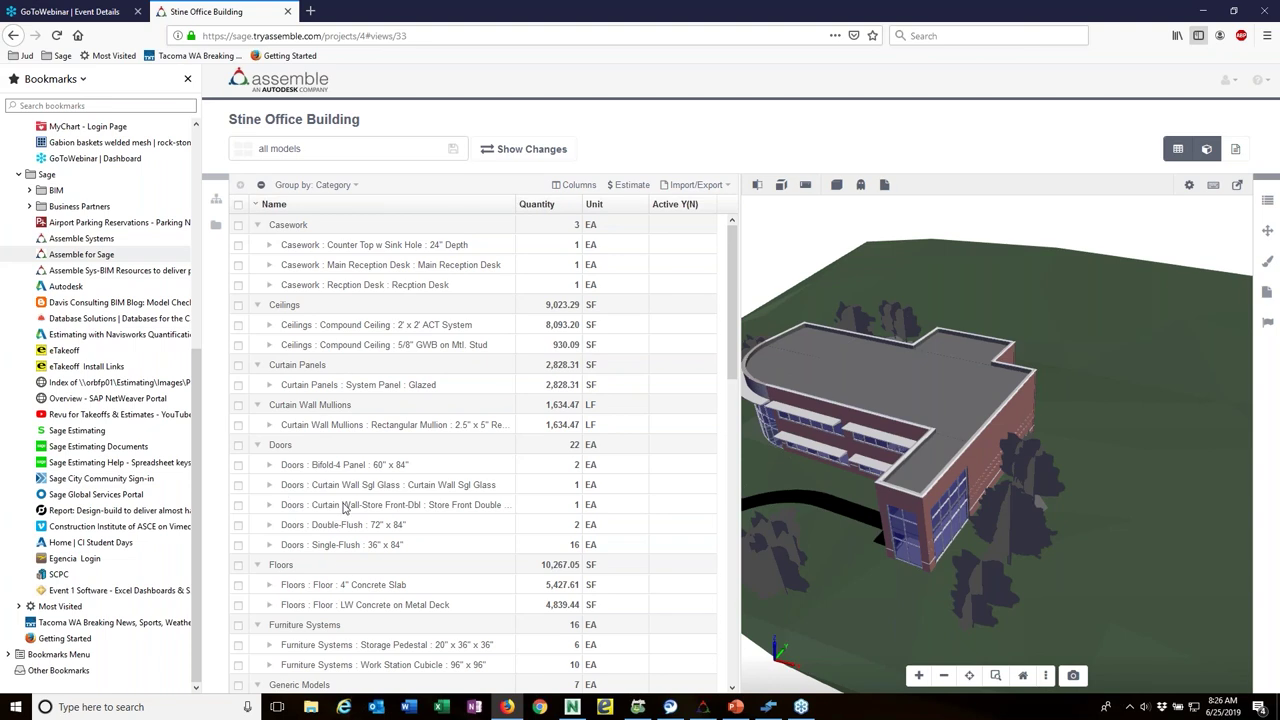
scroll(344, 508, "down", 1)
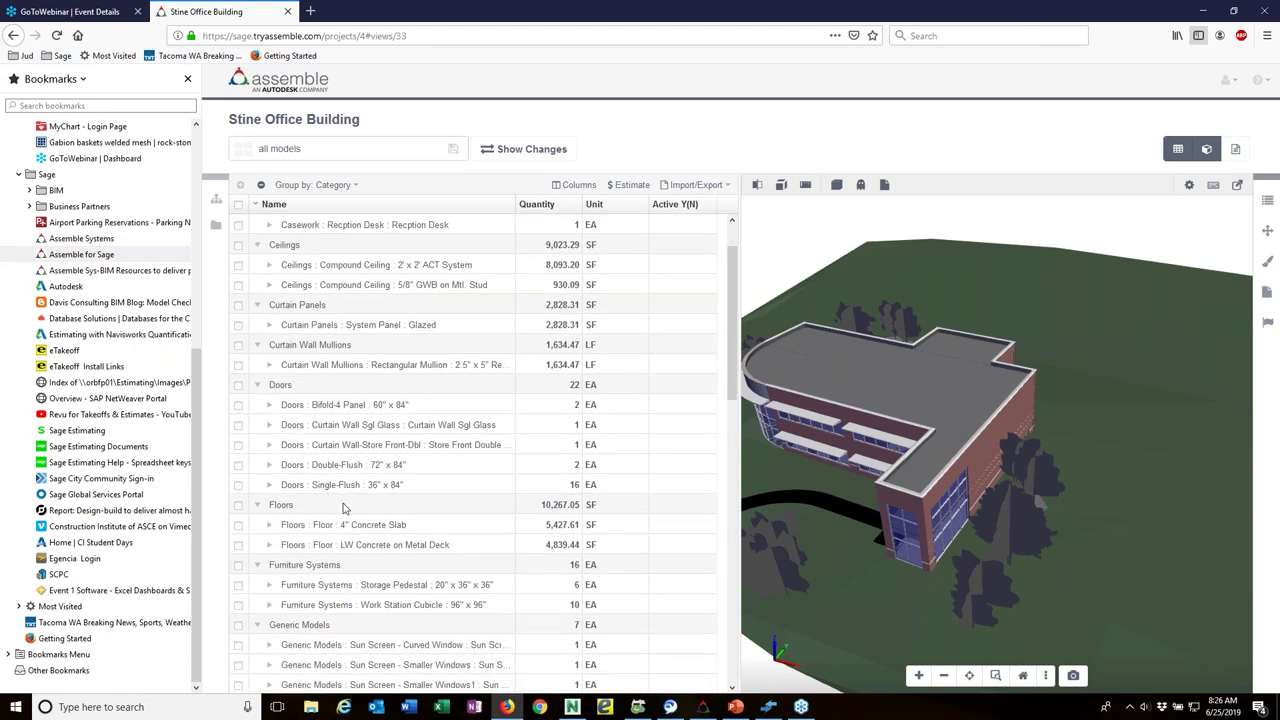
scroll(300, 450, "down", 3)
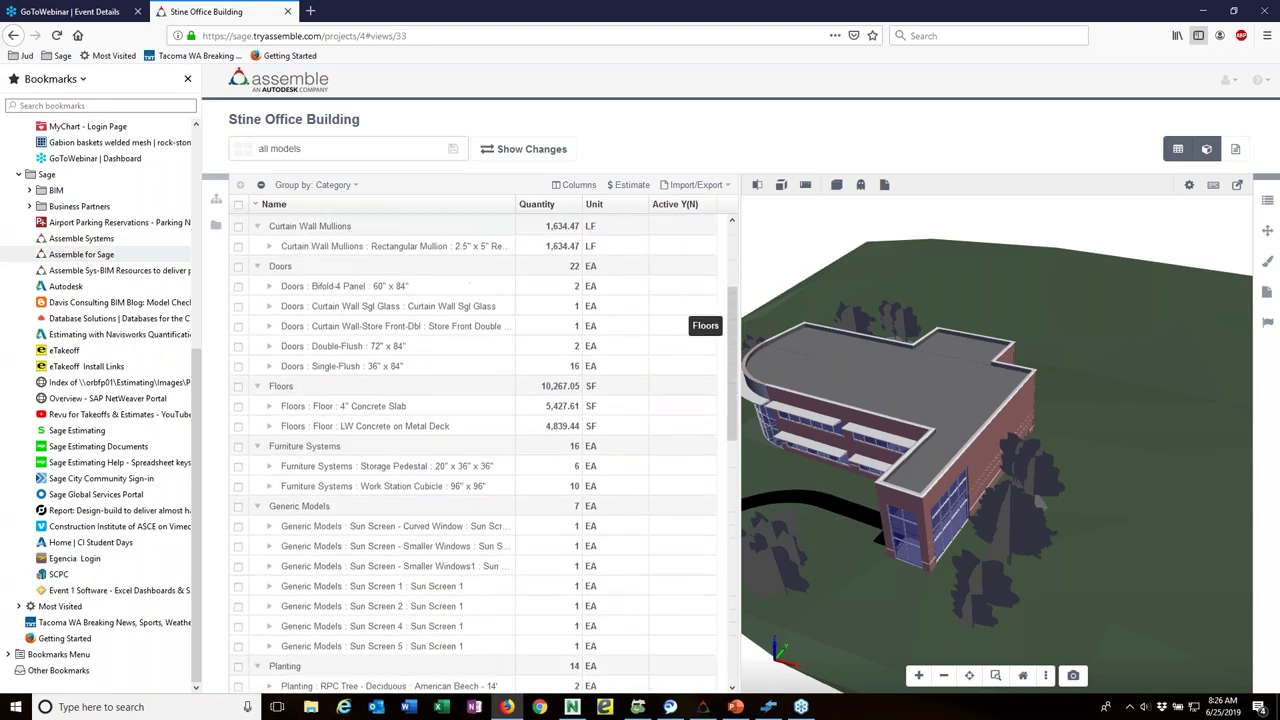
scroll(660, 500, "down", 10)
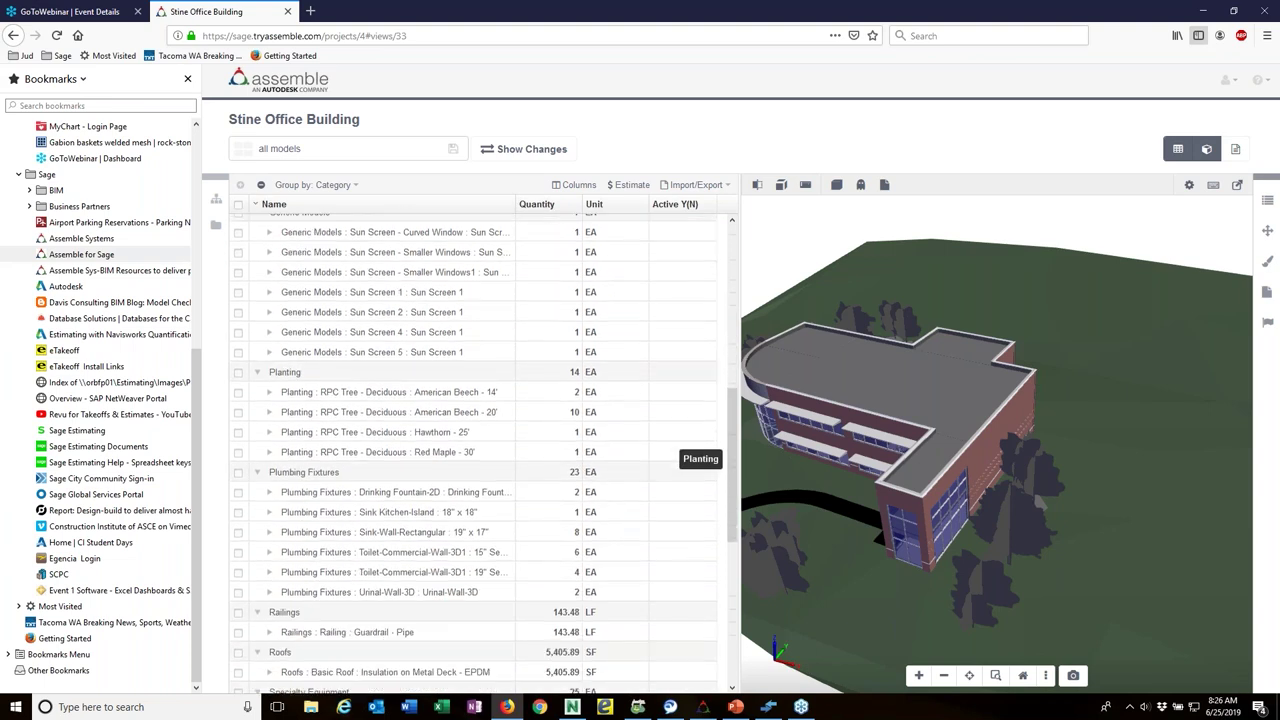
scroll(660, 550, "down", 3)
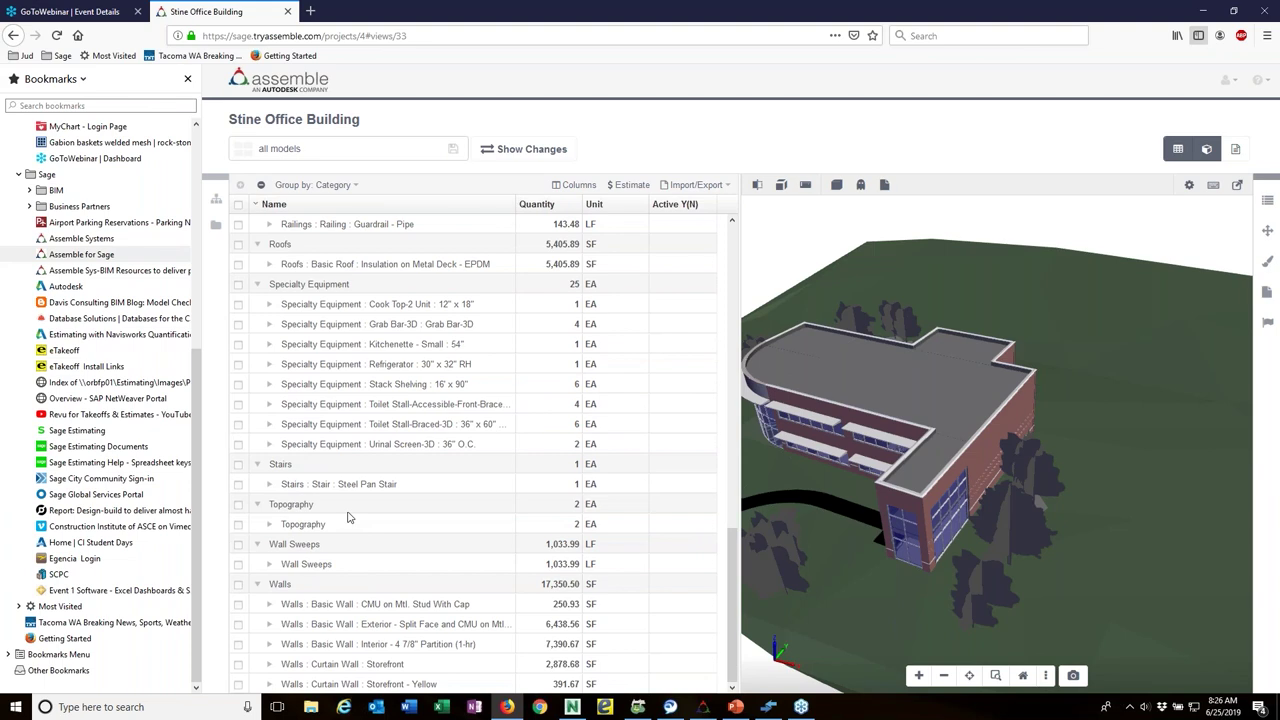
Step: Select wall 145267 under Basic Wall : CMU on Mtl. Stud With Cap, inspect it in the 3D view, and clear the selection
left_click(267, 606)
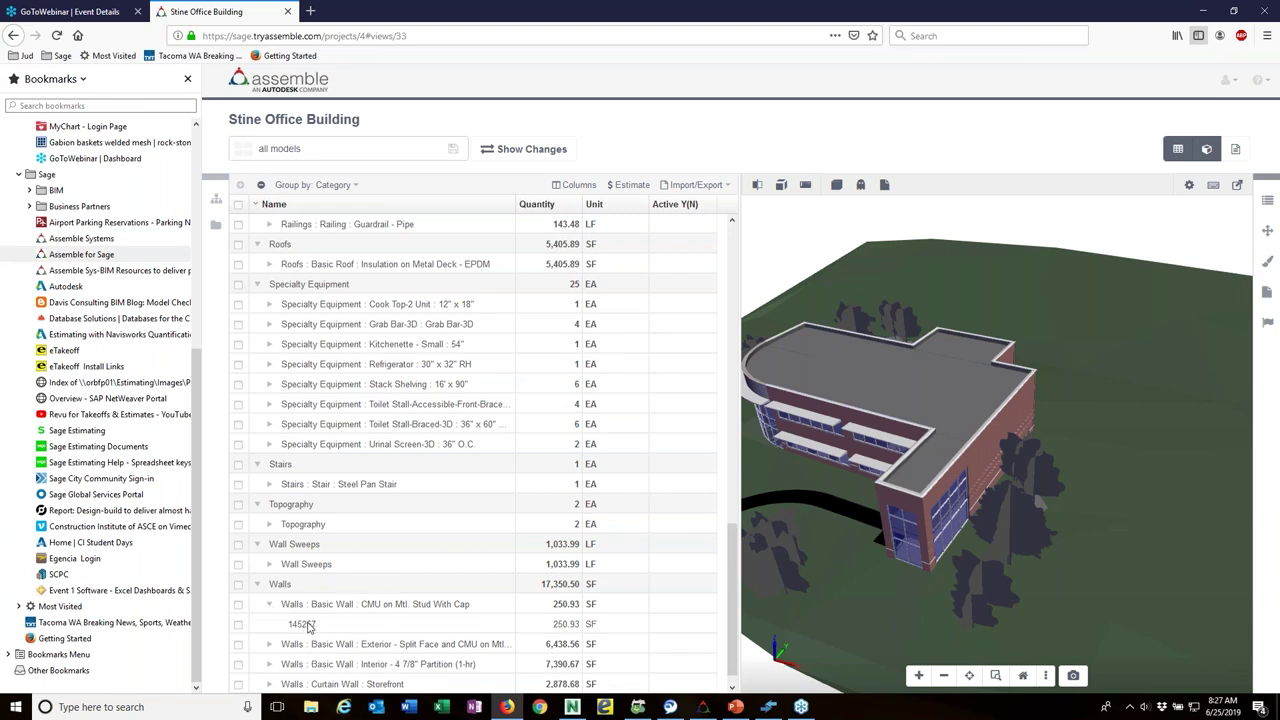
left_click(305, 625)
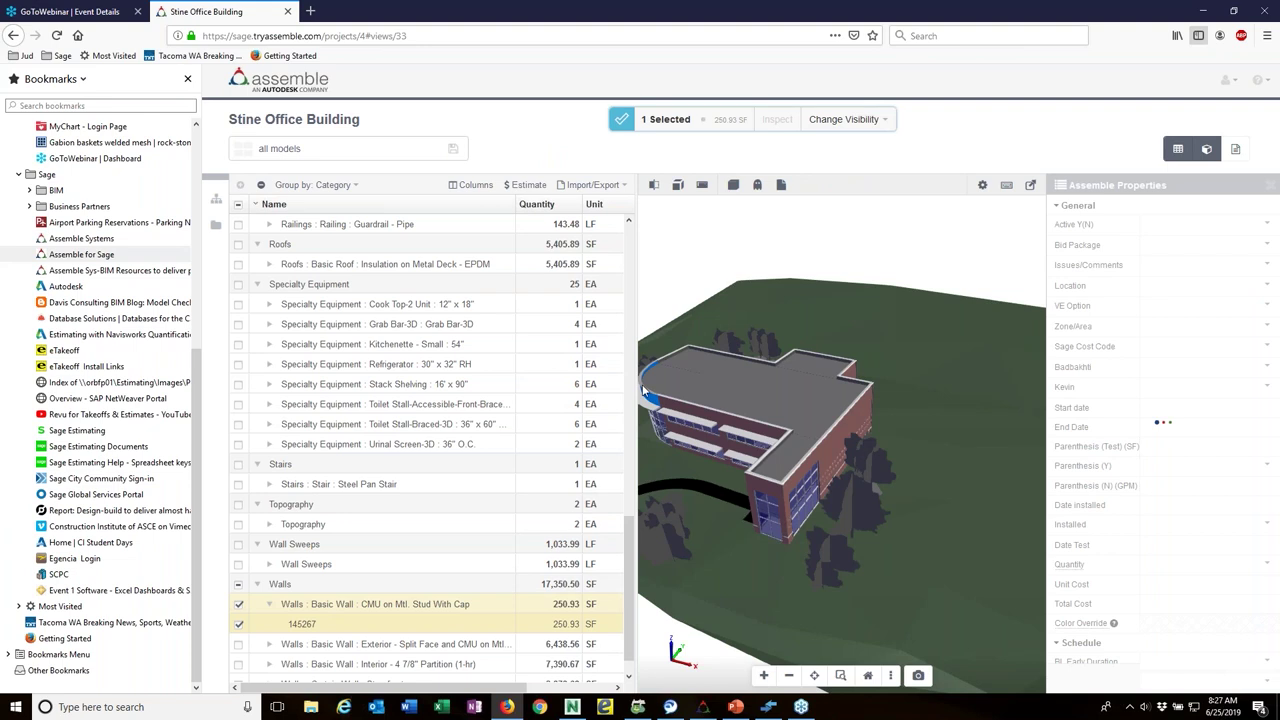
scroll(683, 456, "up", 2)
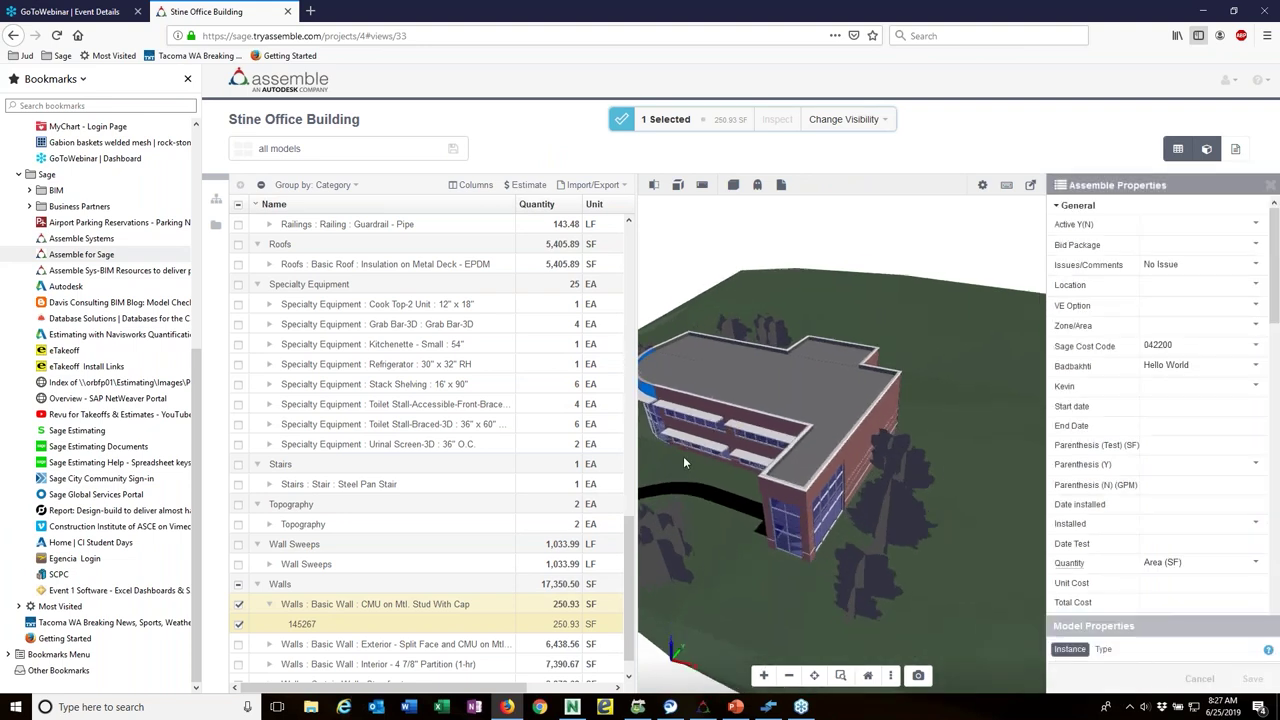
scroll(683, 456, "down", 1)
scroll(683, 422, "down", 3)
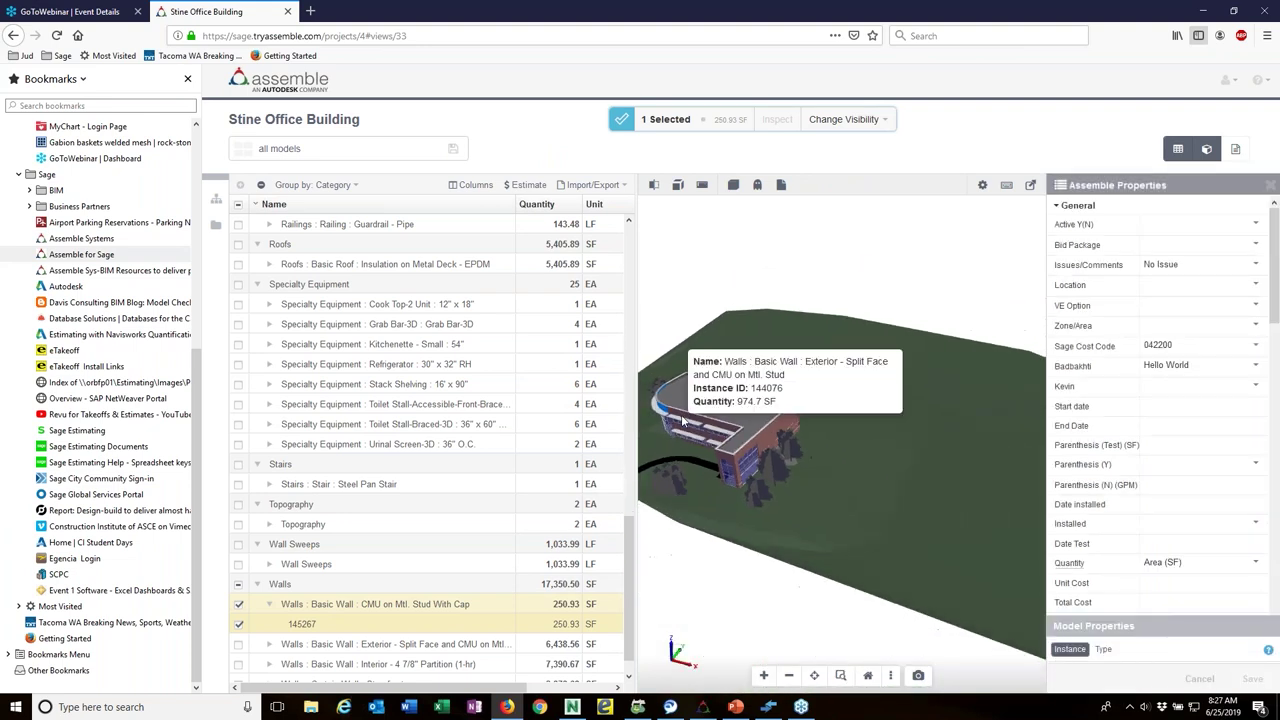
left_click_drag(683, 422, 893, 406)
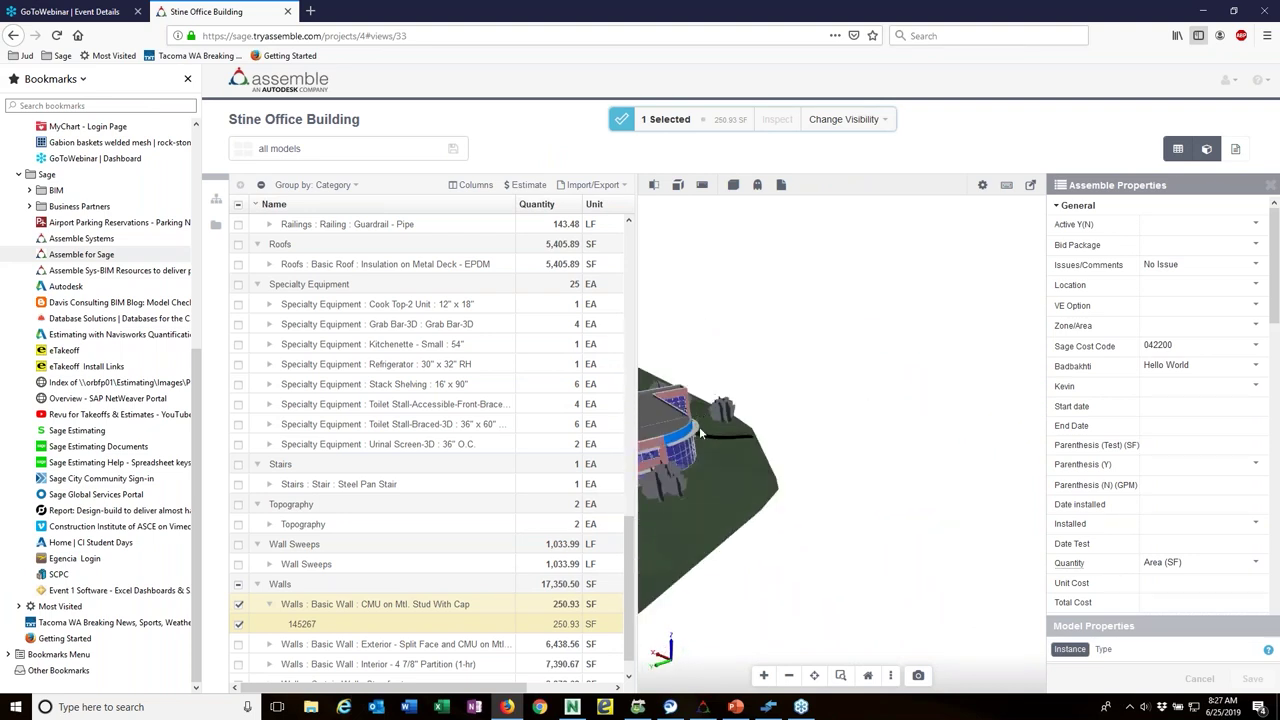
left_click_drag(700, 437, 670, 452)
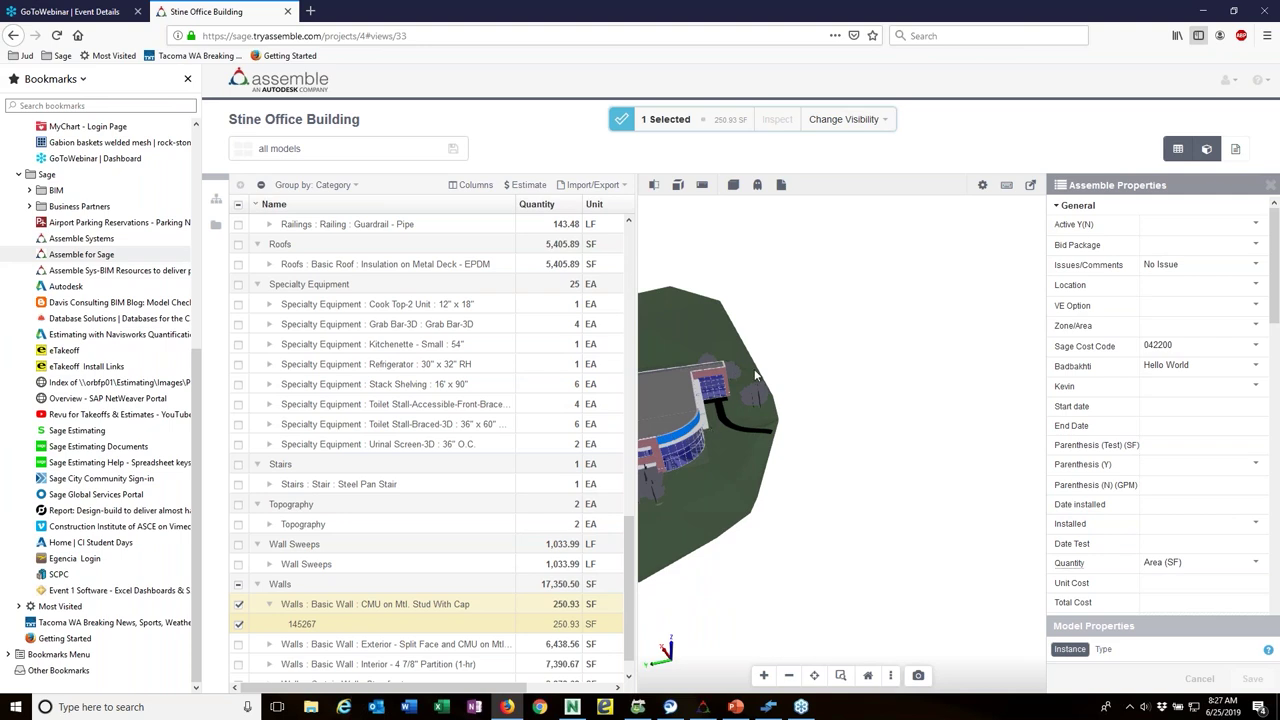
left_click(909, 337)
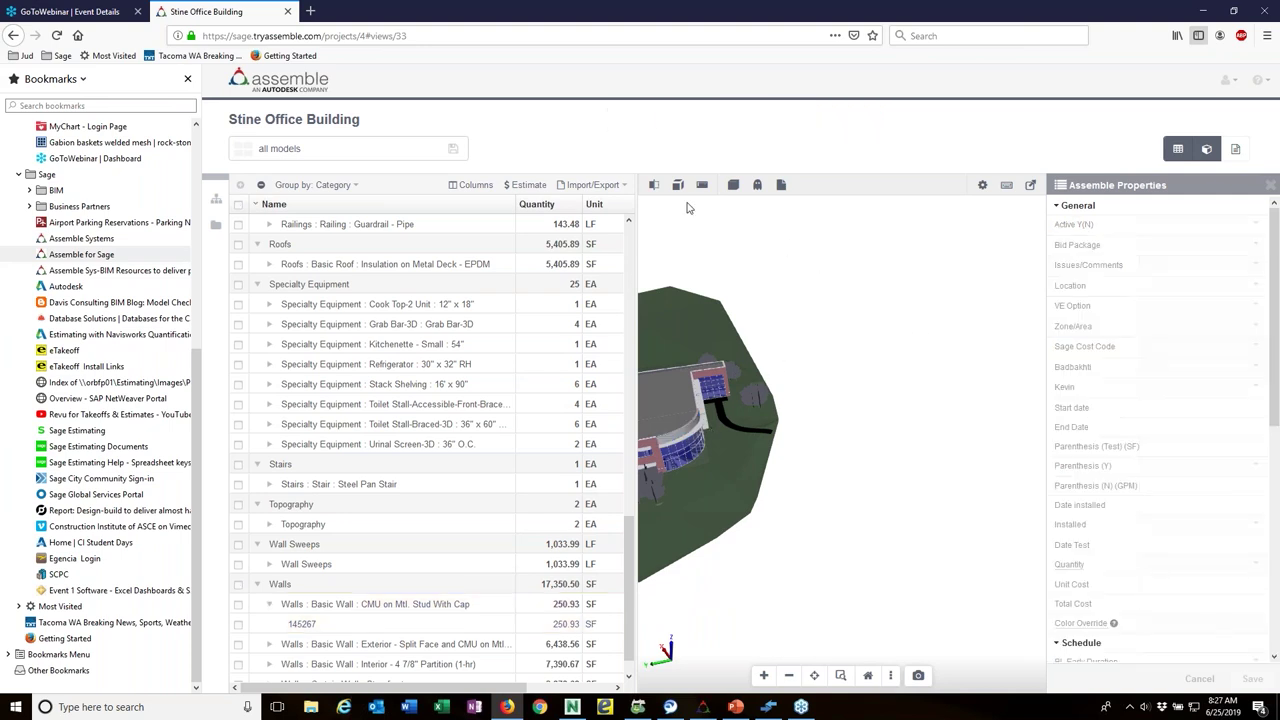
Step: Select wall 145267 under Basic Wall : CMU on Mtl. Stud With Cap and examine its Assemble and model instance properties
left_click(815, 677)
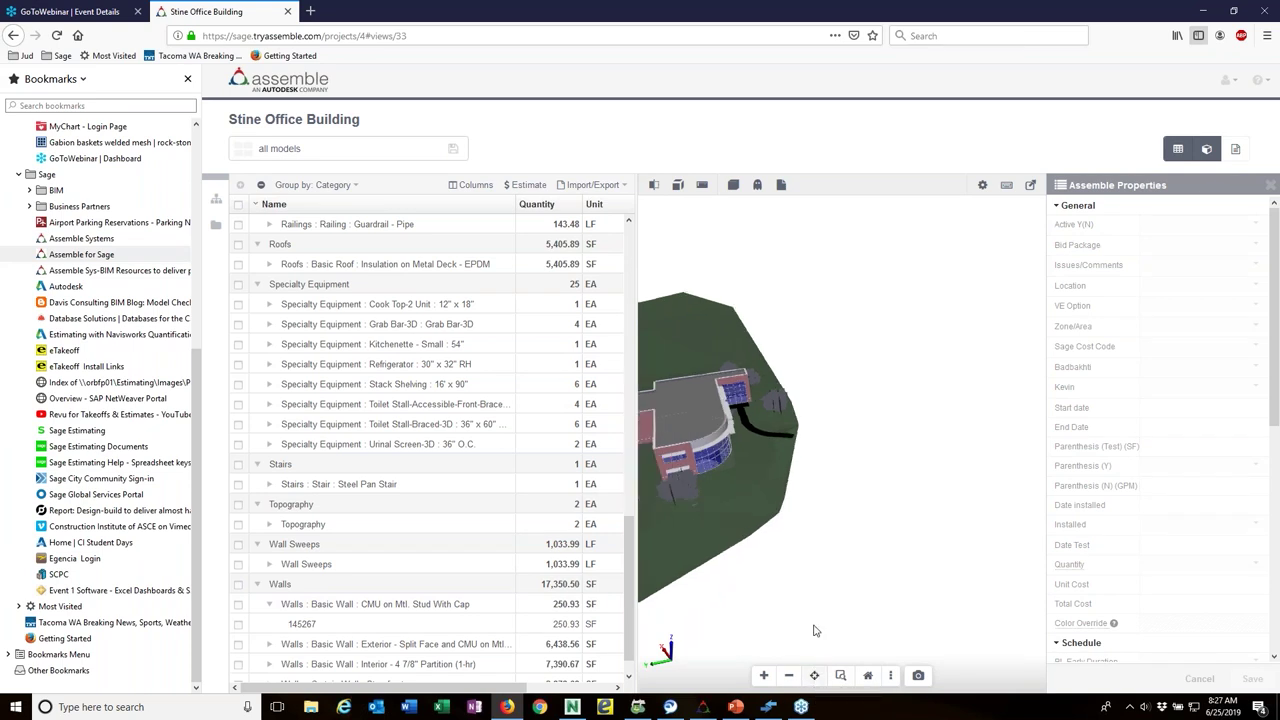
left_click_drag(874, 533, 783, 477)
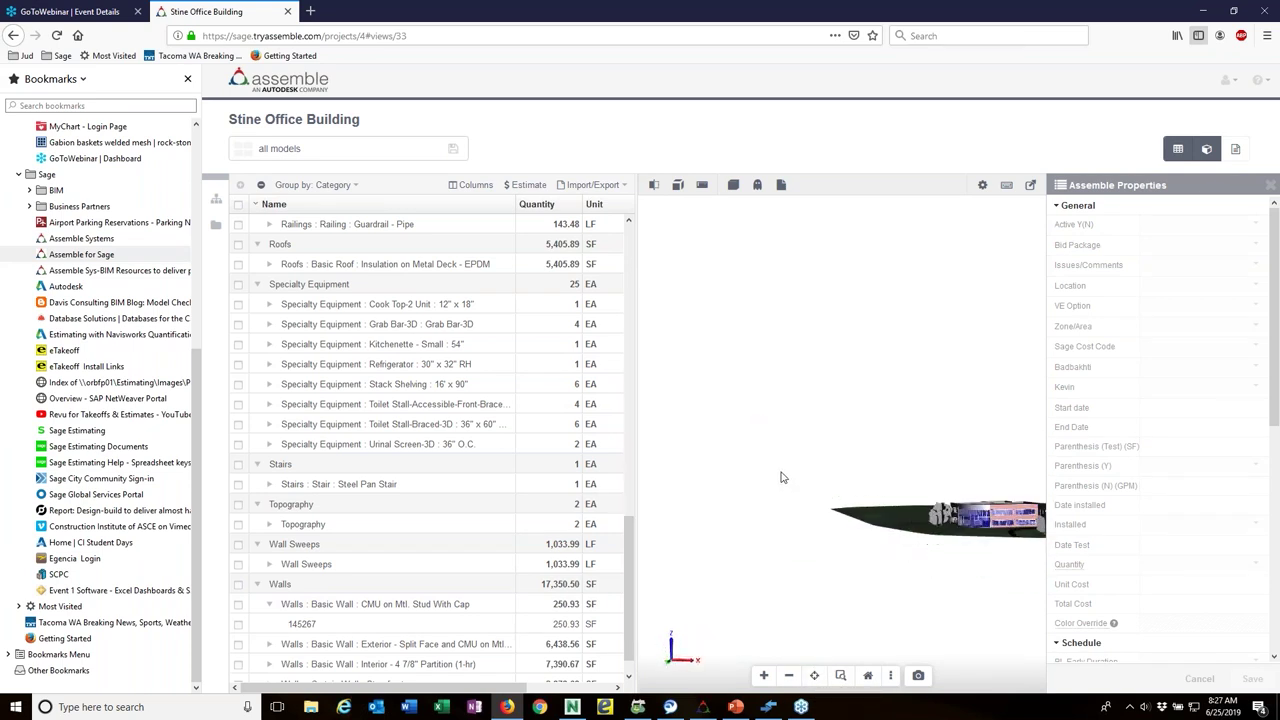
scroll(1008, 527, "up", 5)
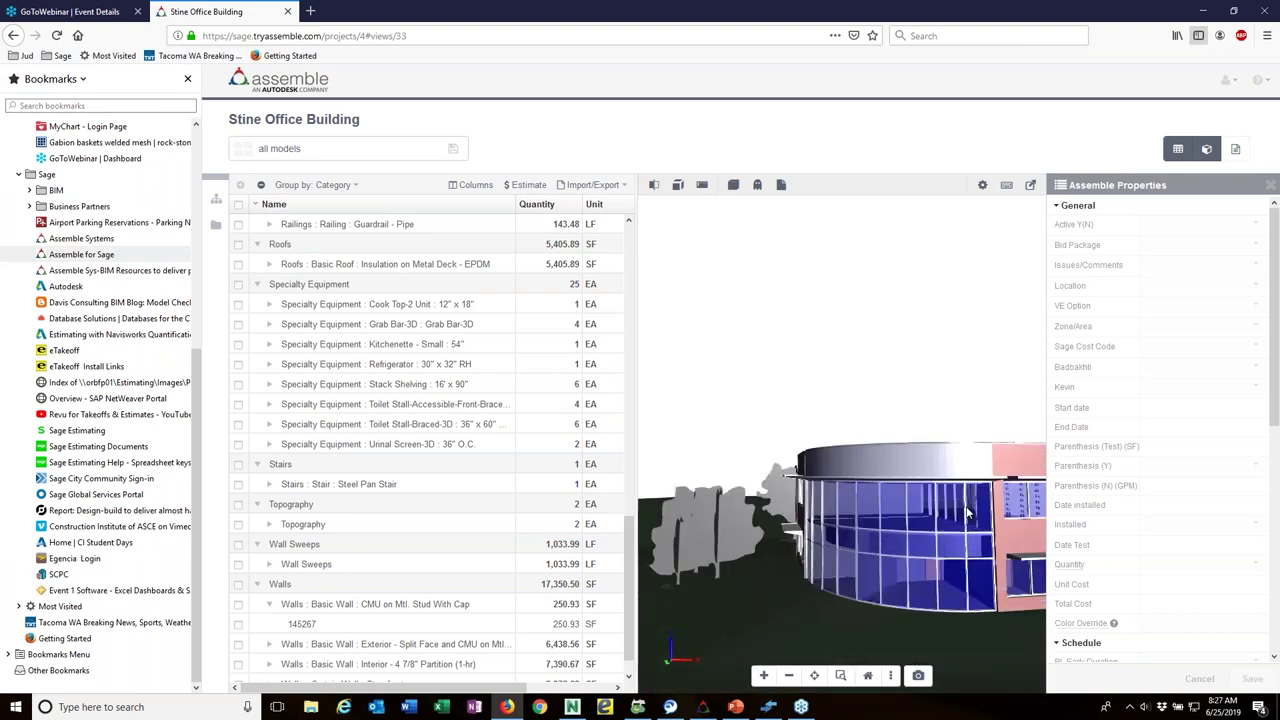
left_click(318, 628)
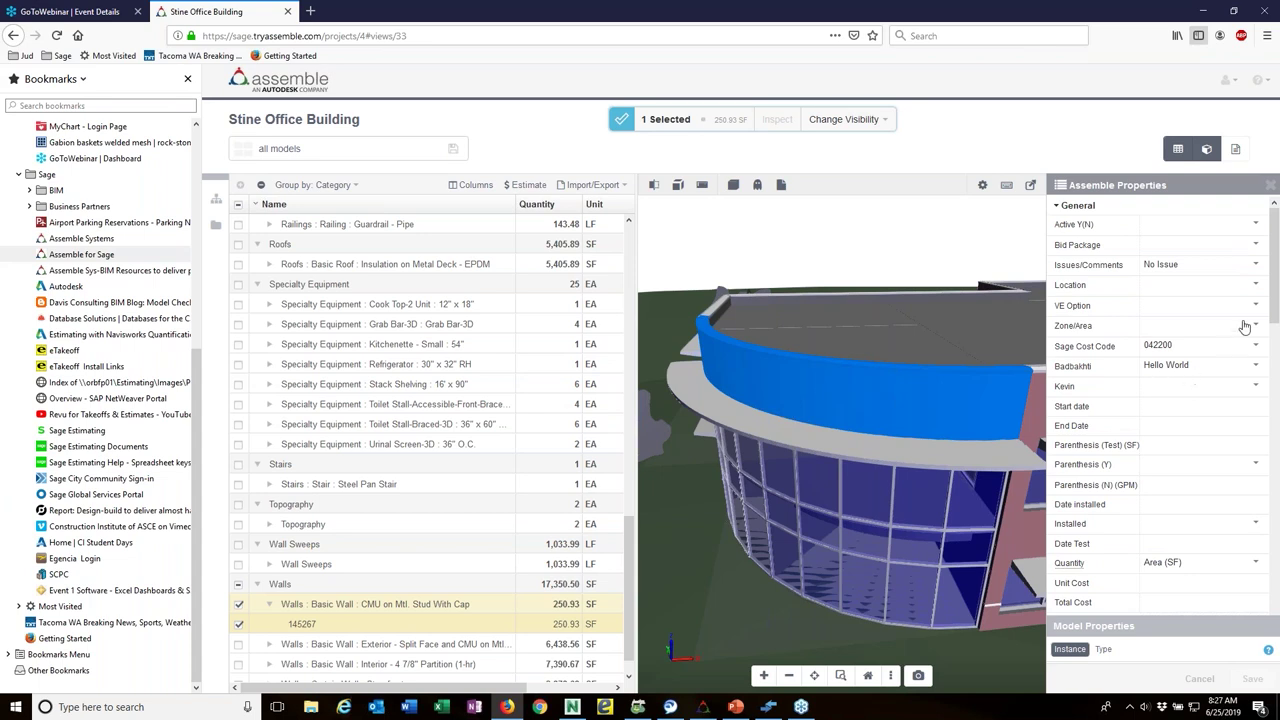
left_click_drag(1276, 254, 1276, 586)
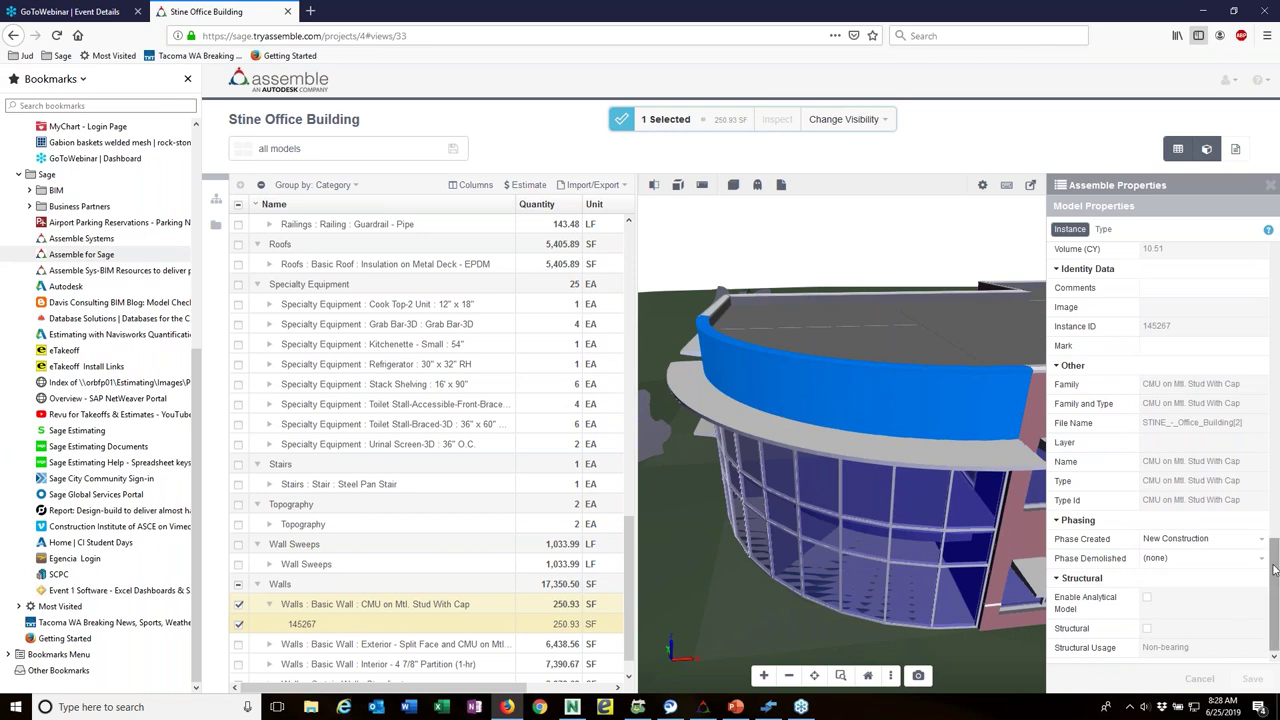
left_click_drag(1270, 580, 1275, 240)
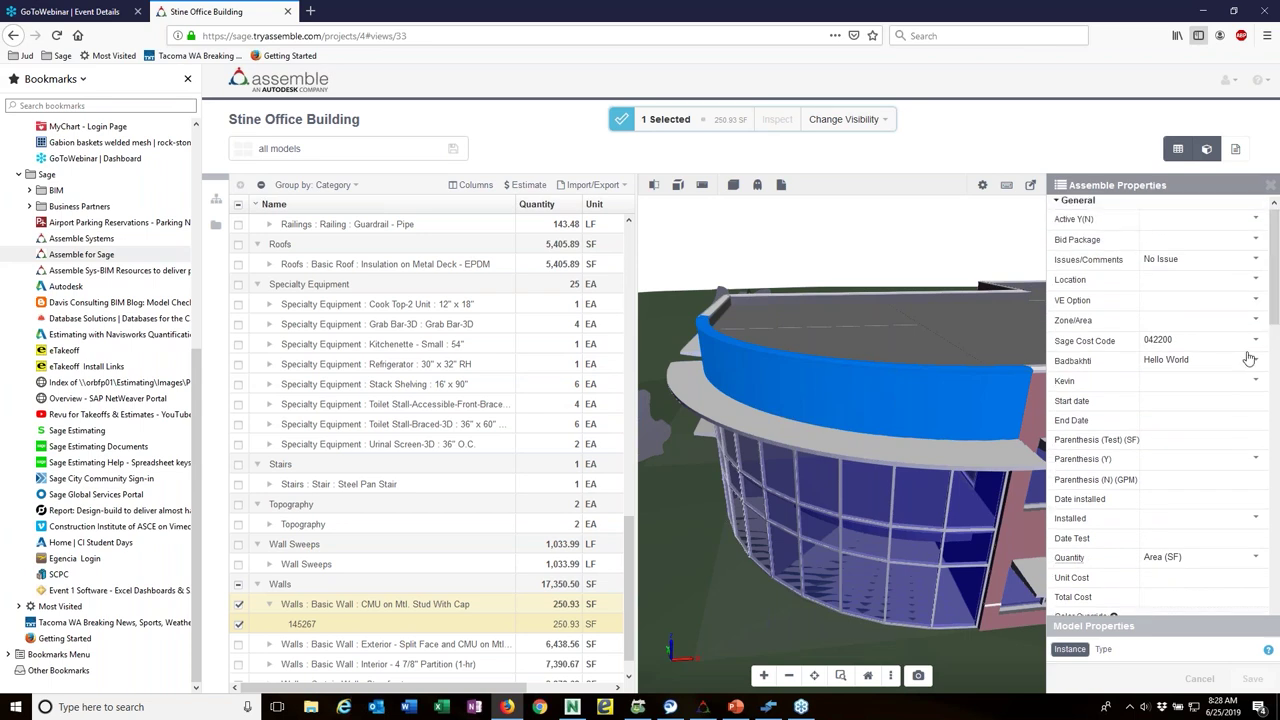
left_click_drag(1274, 268, 1274, 450)
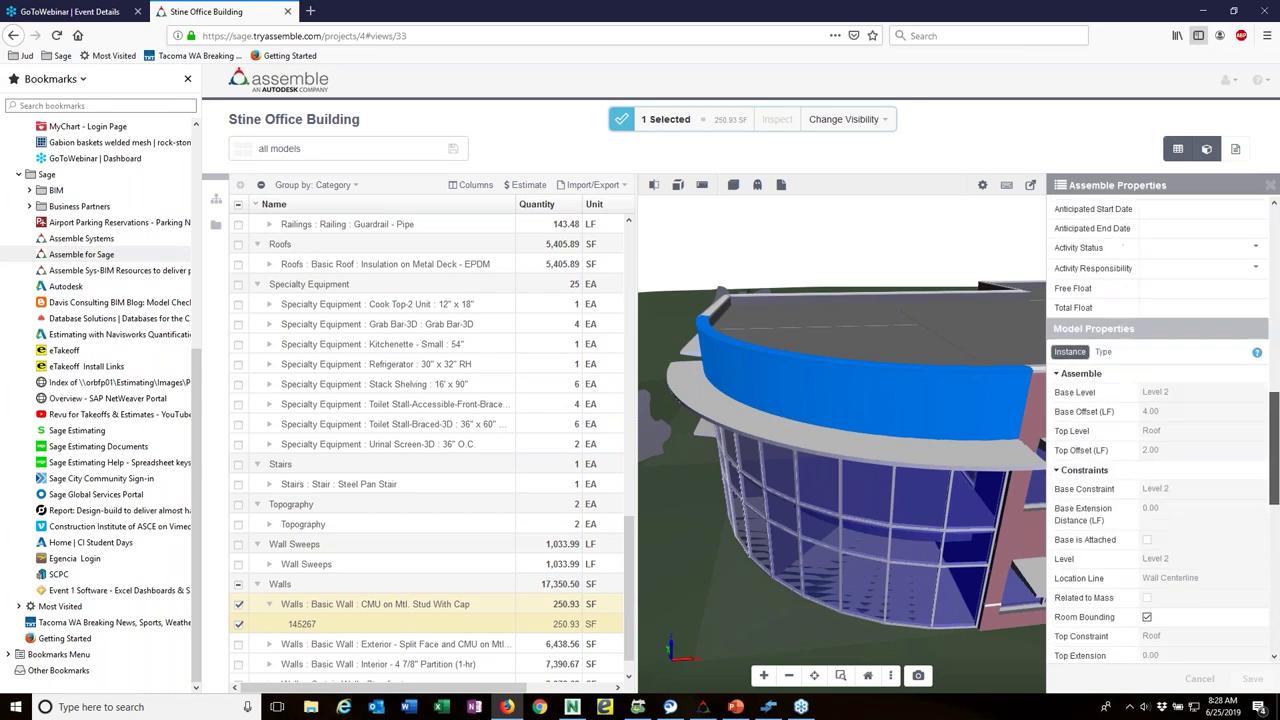
scroll(1220, 262, "up", 10)
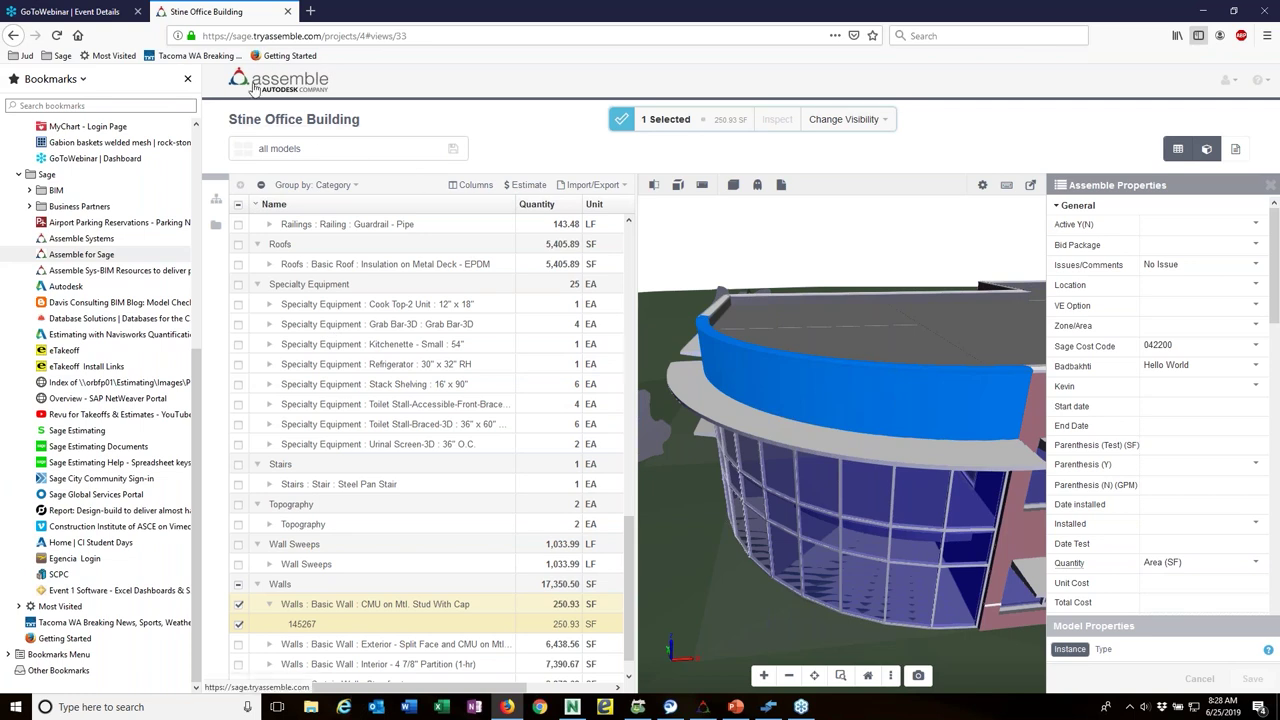
Step: Open the project's Walls view, review its wall types and 3D model, and return to the Stine Office Building views page
left_click(13, 36)
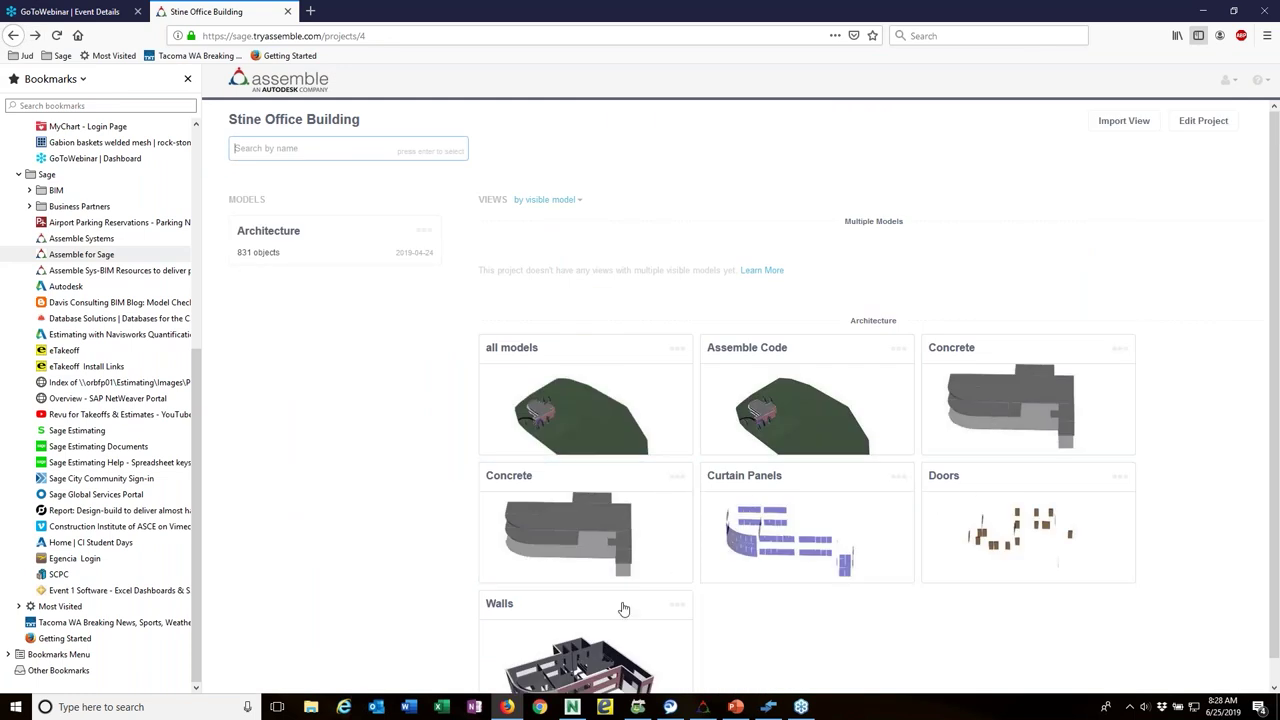
scroll(600, 640, "down", 1)
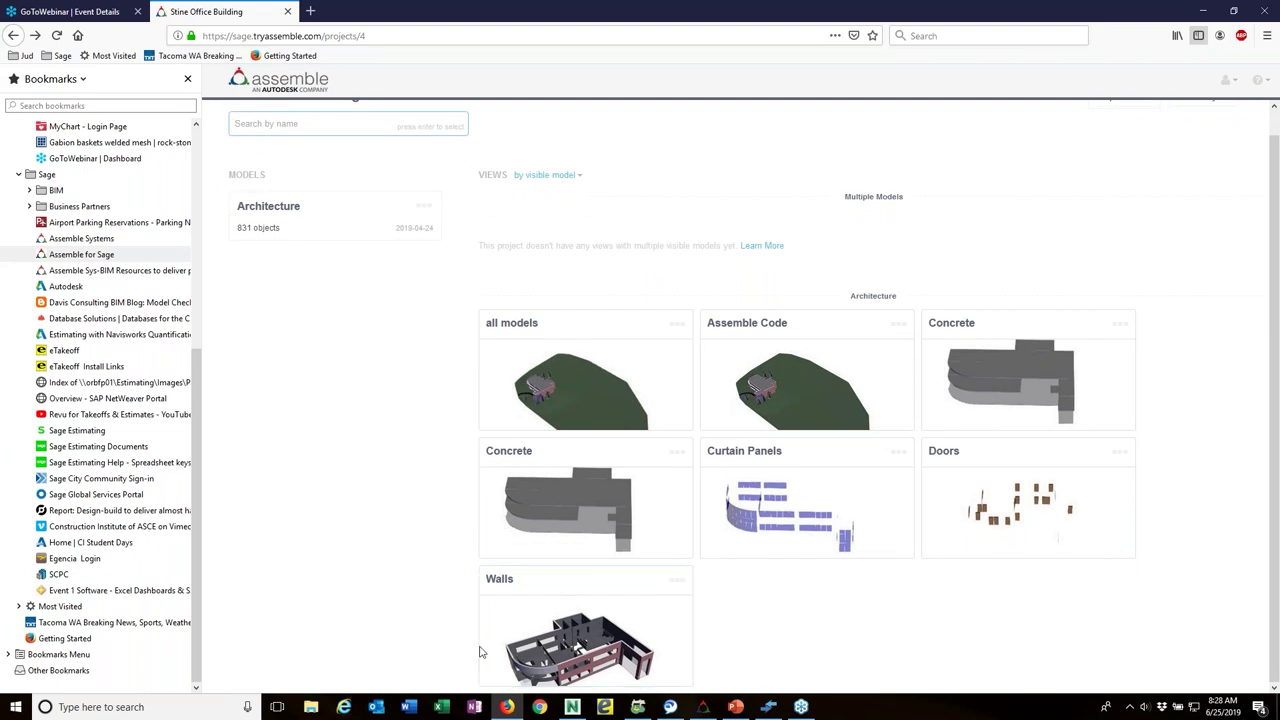
left_click(578, 648)
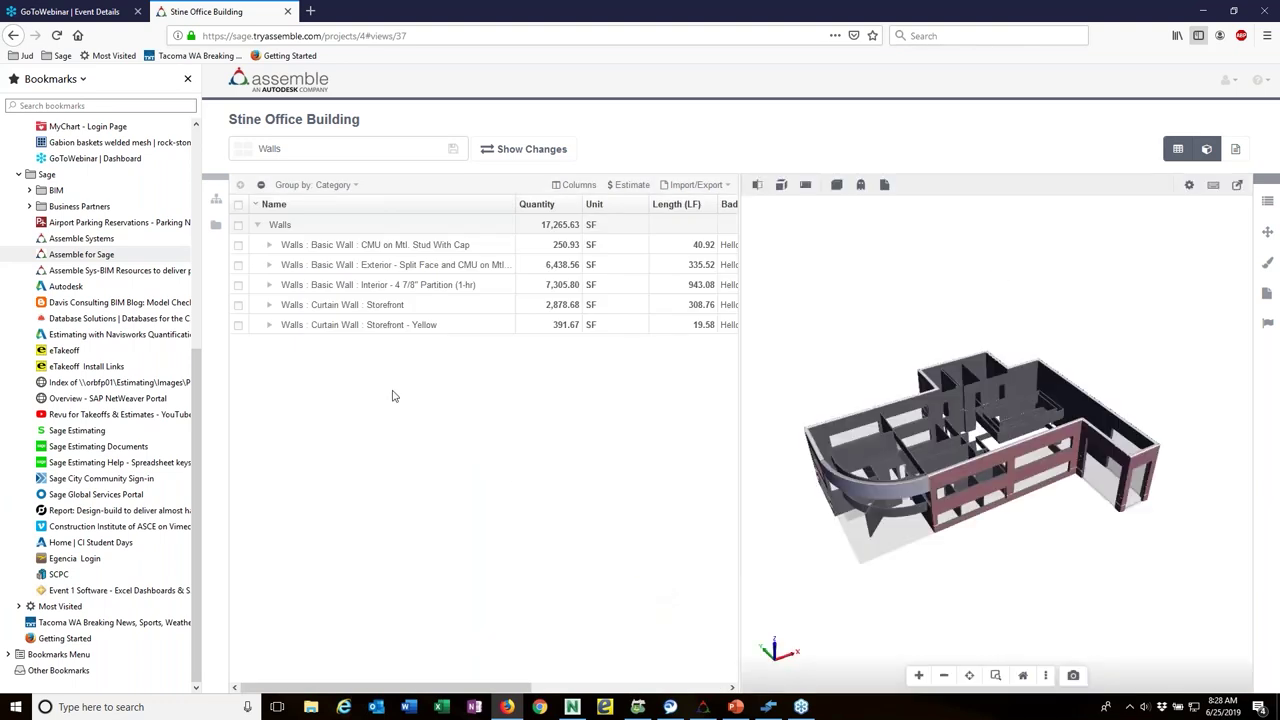
mouse_move(940, 497)
left_mouse_down()
mouse_move(950, 459)
mouse_move(923, 505)
mouse_move(943, 489)
left_mouse_up()
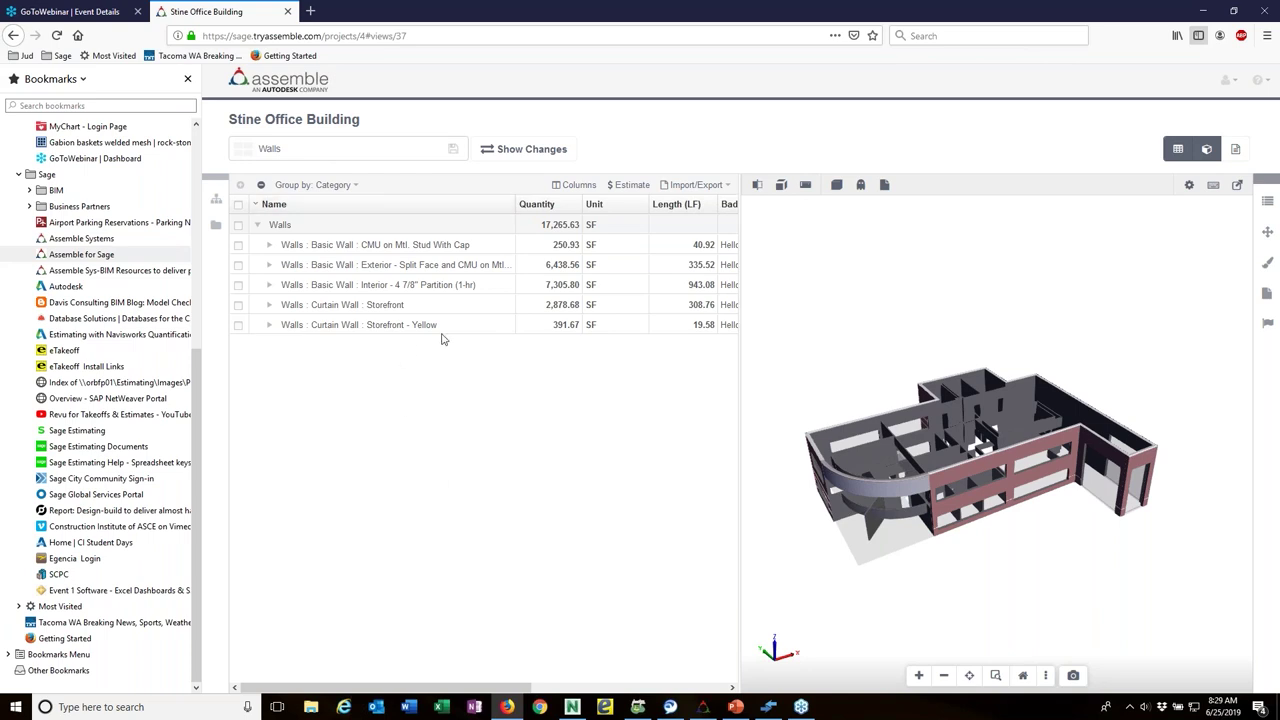
left_click(340, 207)
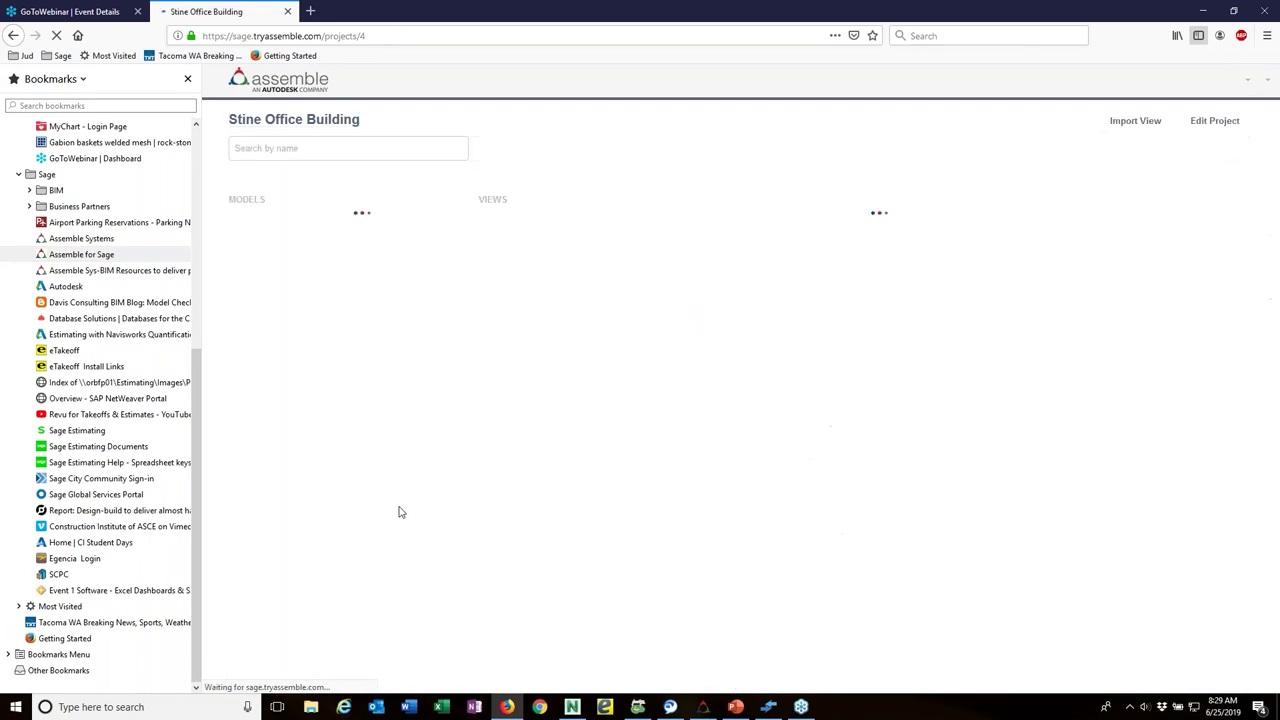
scroll(420, 440, "down", 1)
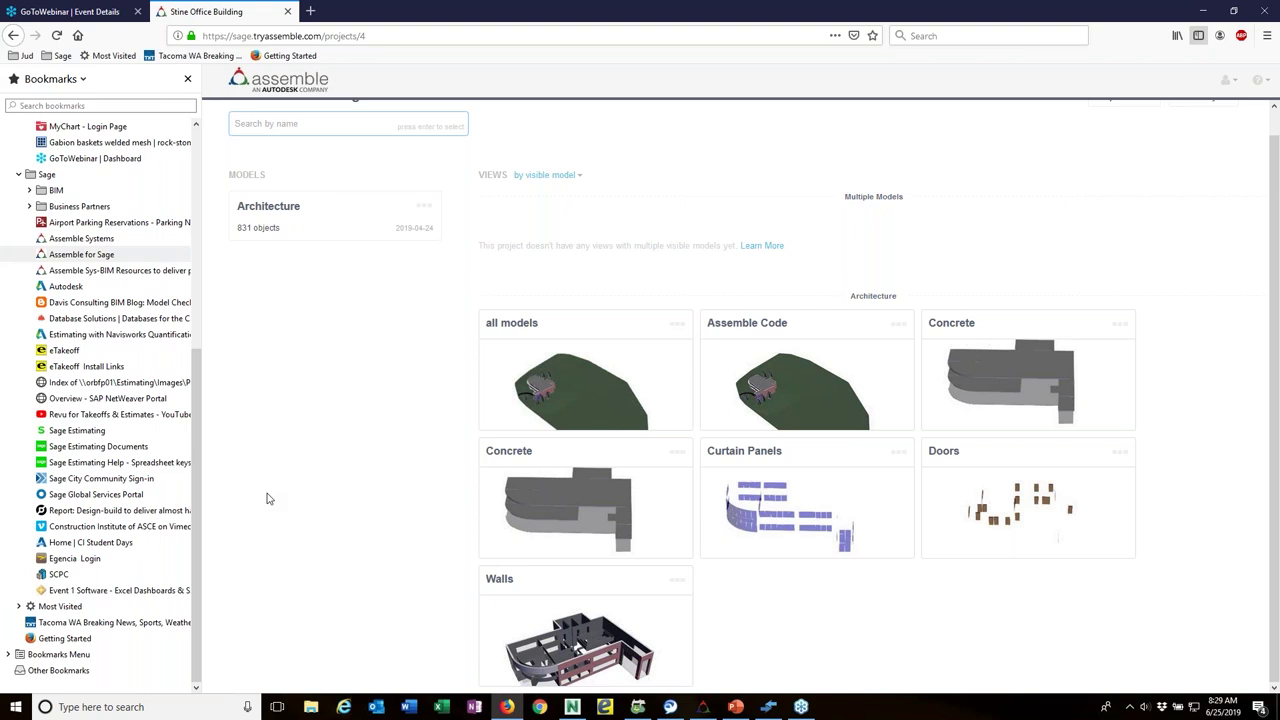
Step: Switch to Assemble eTakeOff Bridge, check the project's available views, and clear the exterior wall selection in the 3D model
left_click(704, 707)
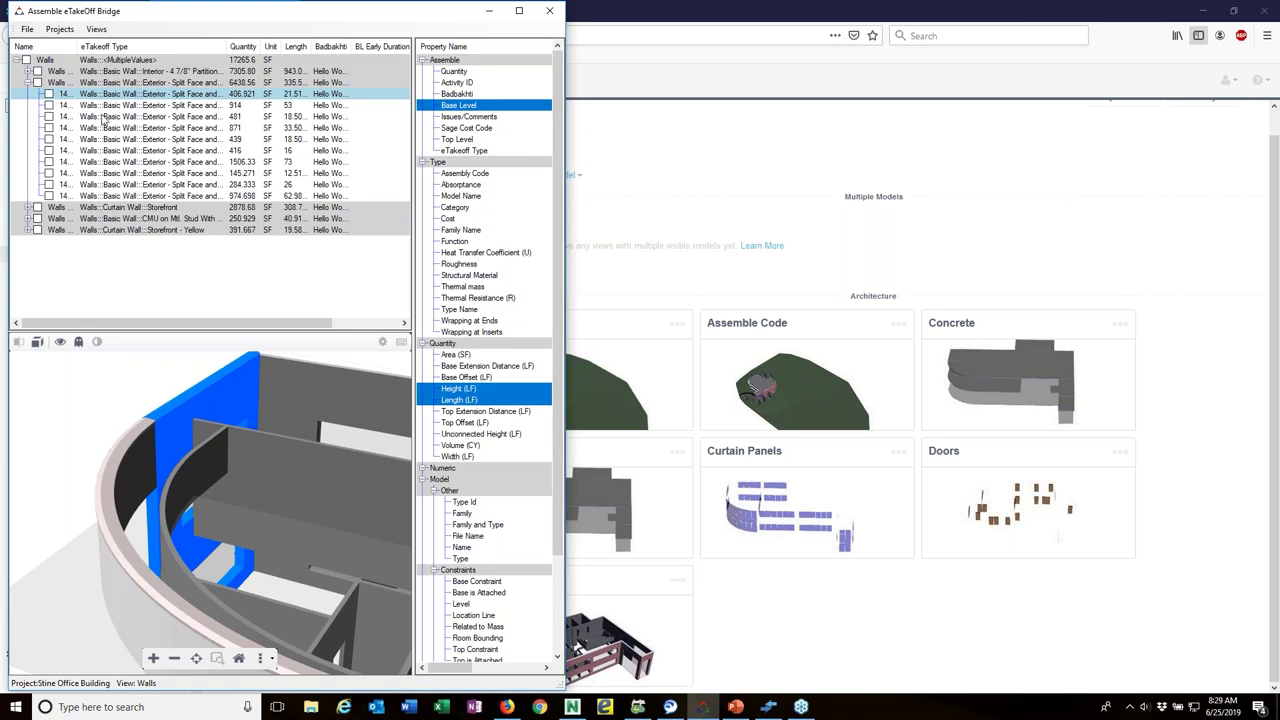
left_click(97, 30)
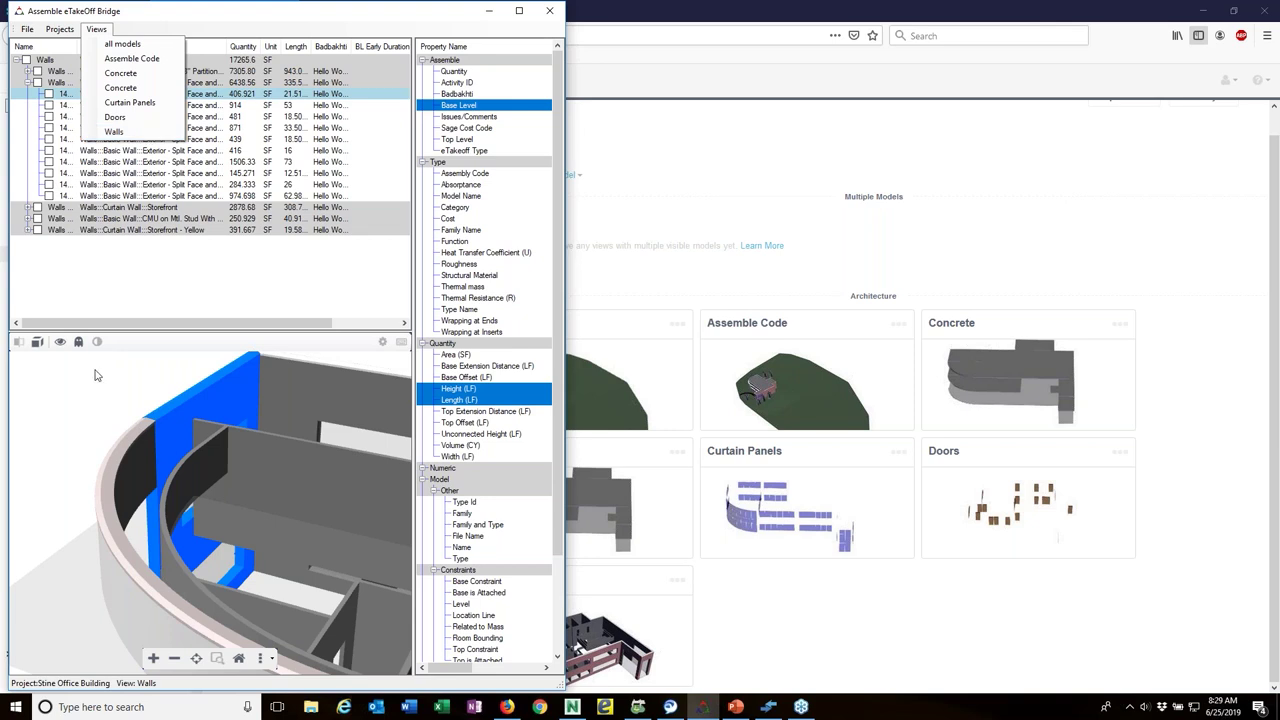
left_click_drag(95, 375, 259, 485)
left_click_drag(155, 472, 259, 508)
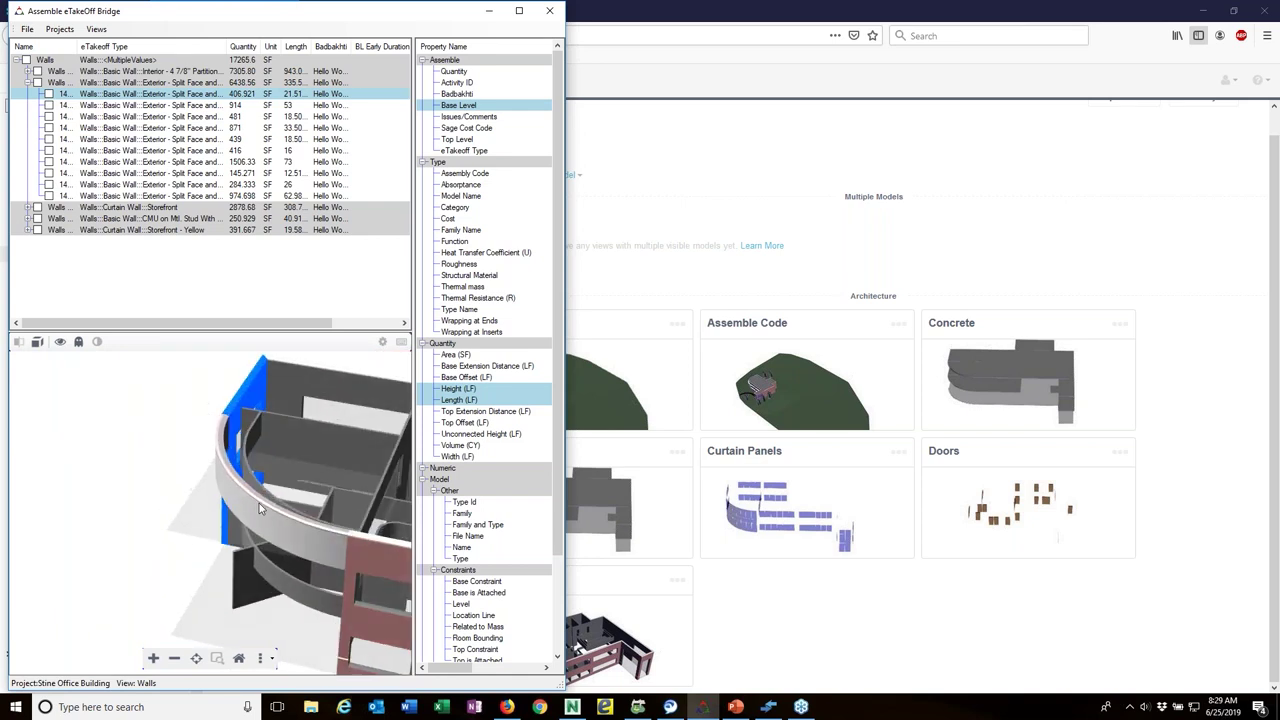
left_click(197, 405)
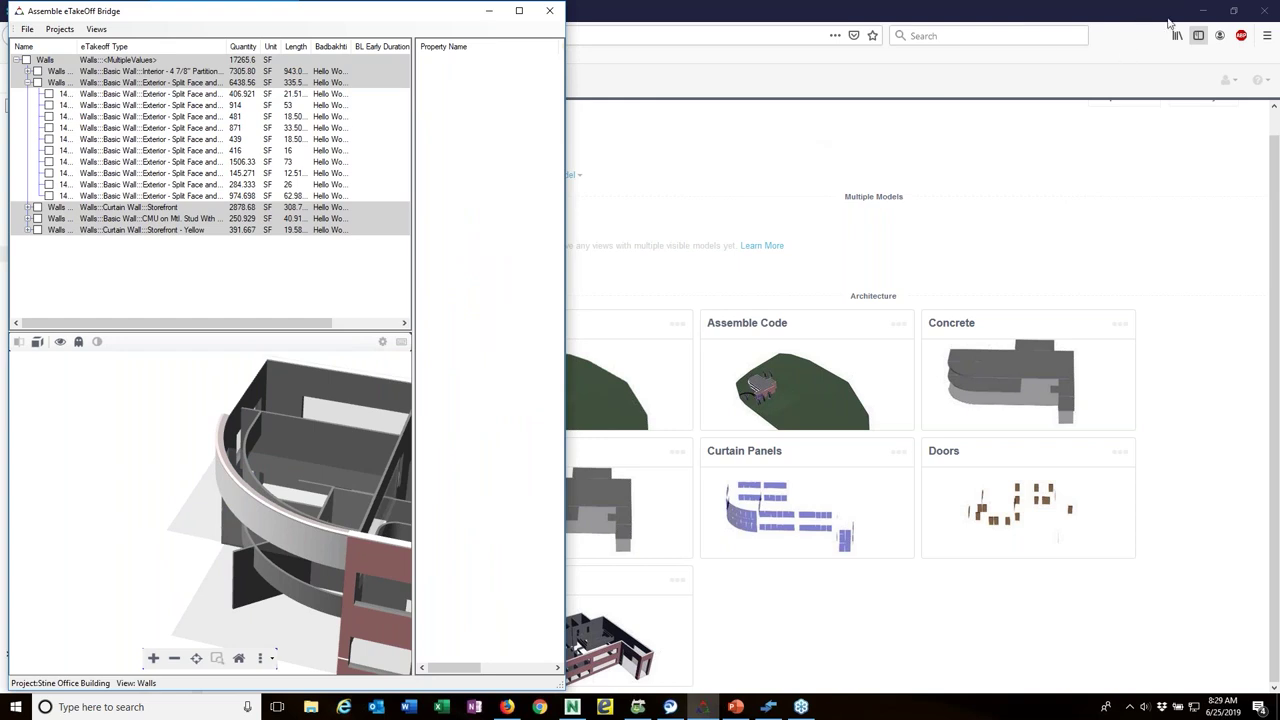
Step: Minimize the browser, bring up eTakeoff Bridge, and resize its window to sit beside Assemble eTakeOff Bridge
left_click(1208, 12)
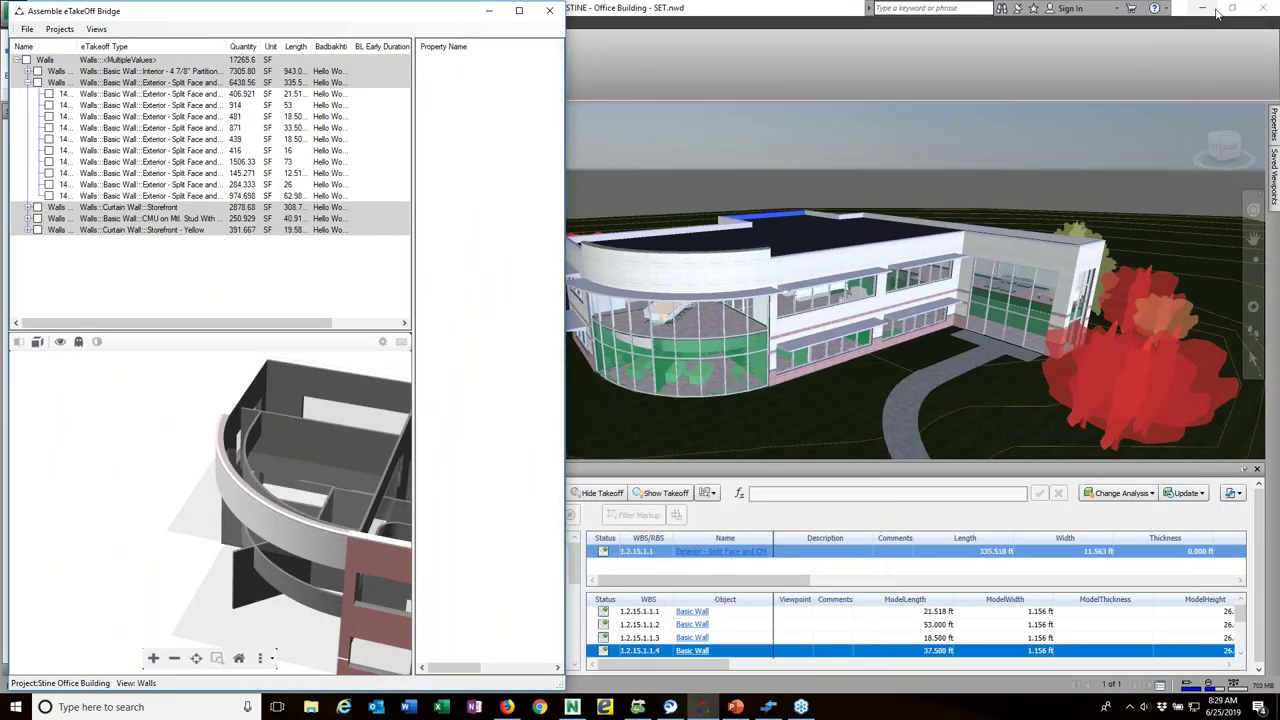
left_click(769, 707)
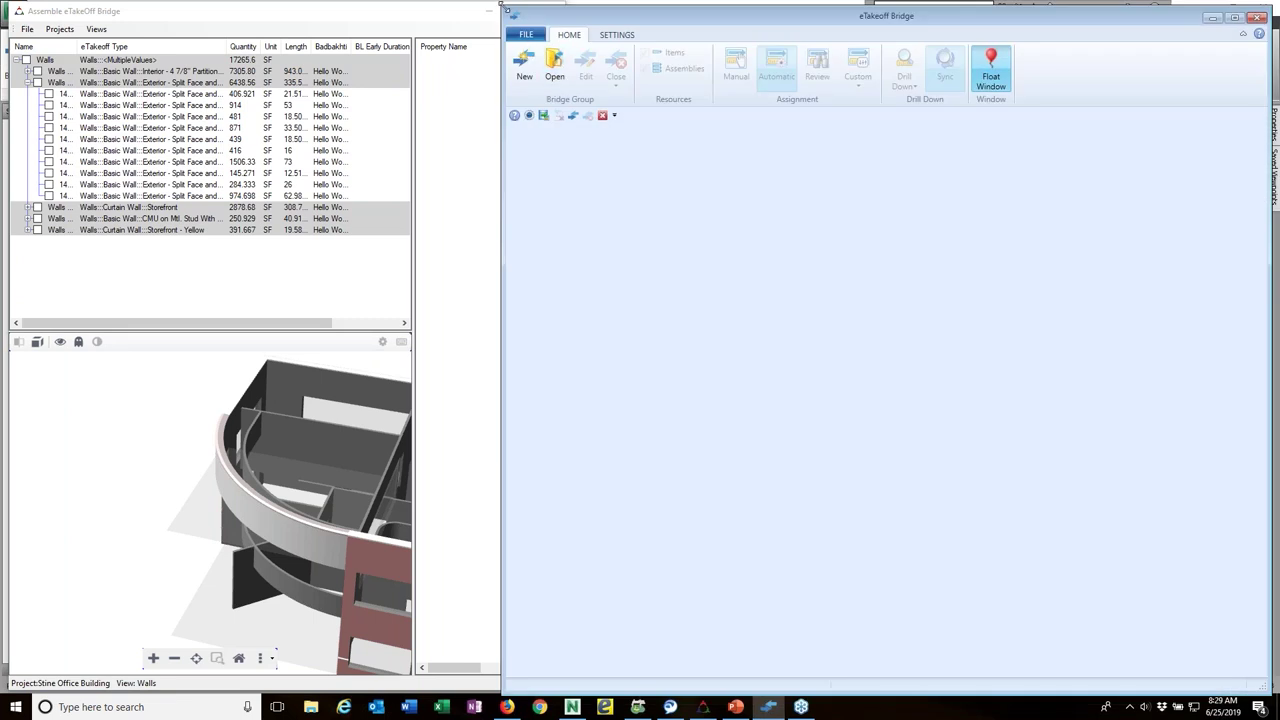
left_click_drag(504, 9, 568, 4)
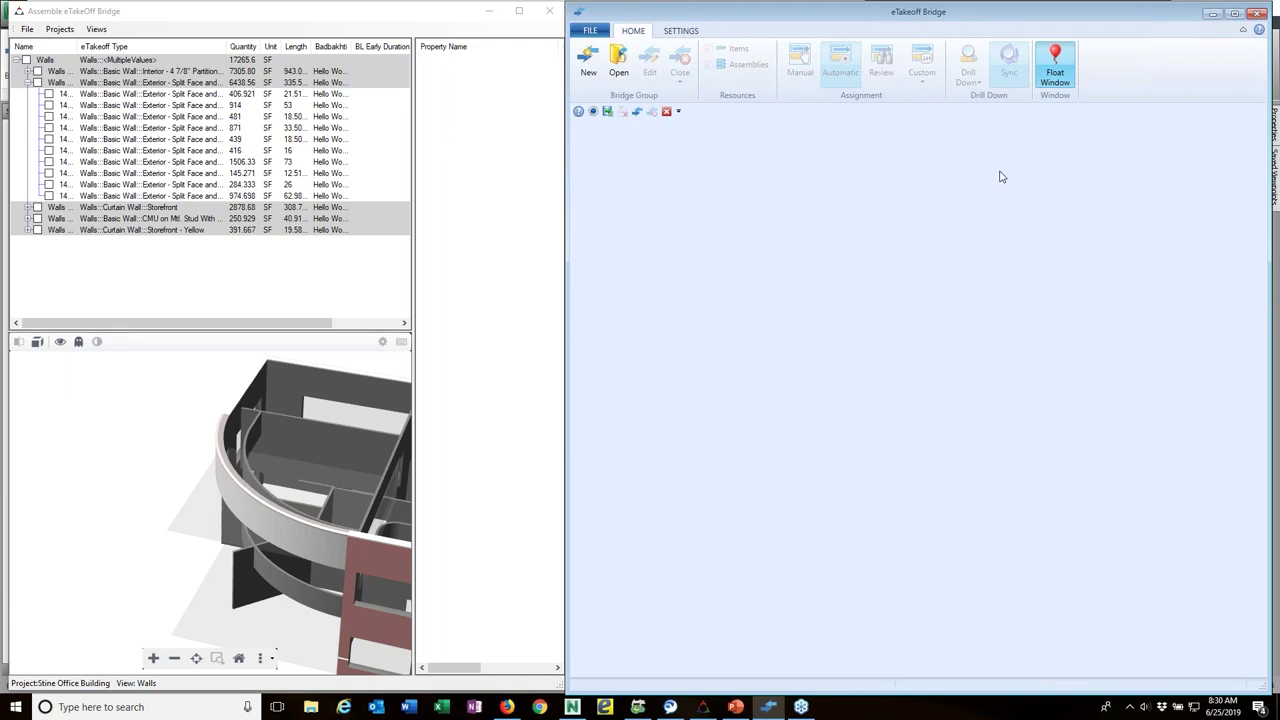
Step: Collapse the exterior wall group, expand Interior - 4 7/8" Partition, and select its first wall, checking the actions available for it
left_click(28, 83)
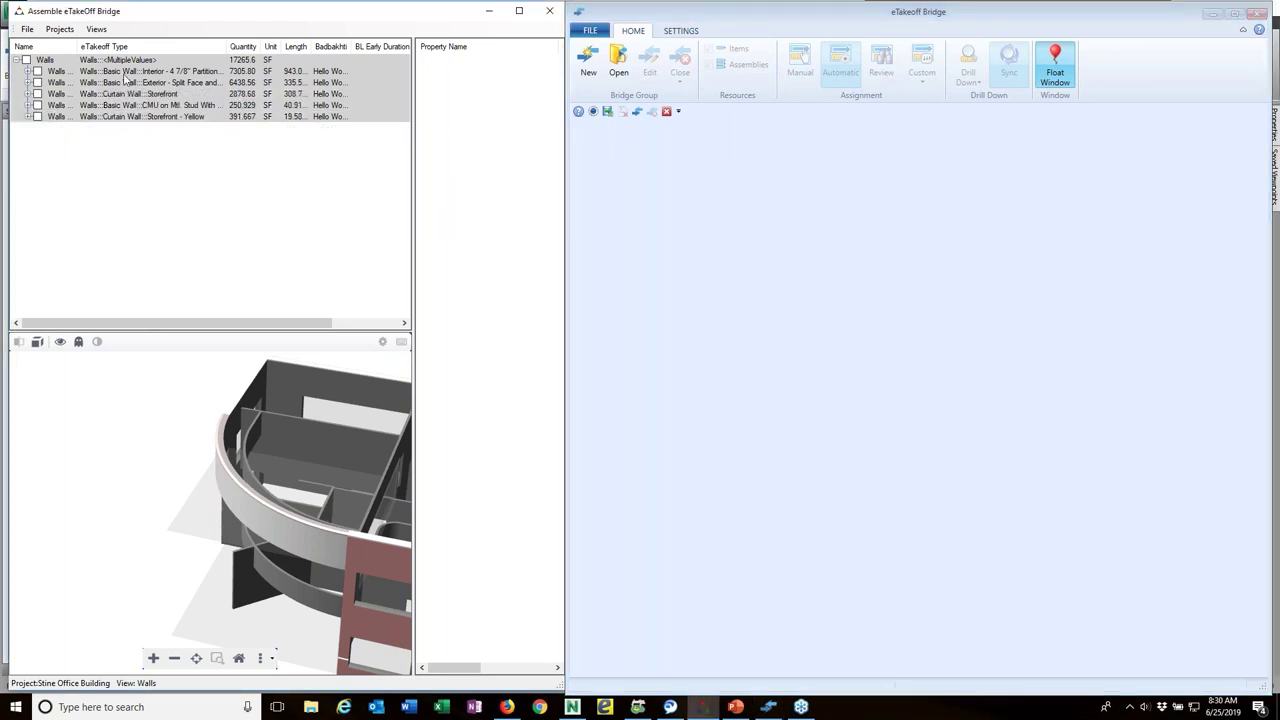
left_click(28, 72)
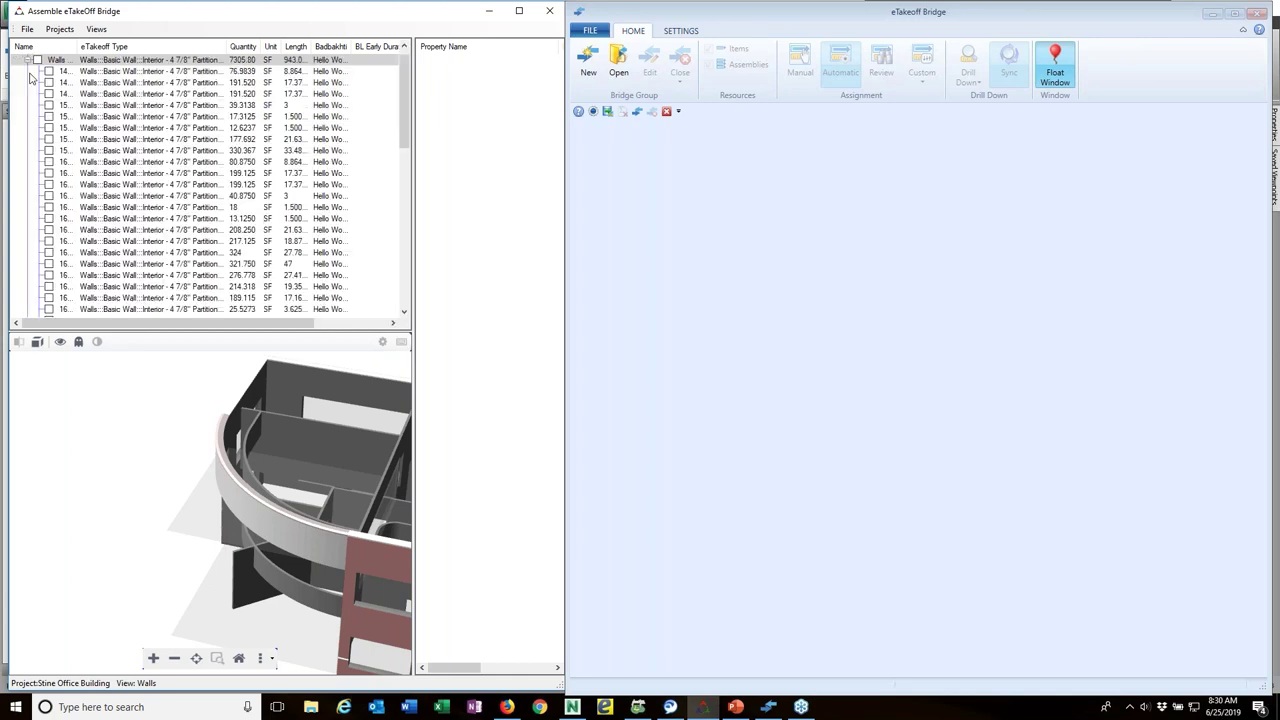
left_click(97, 73)
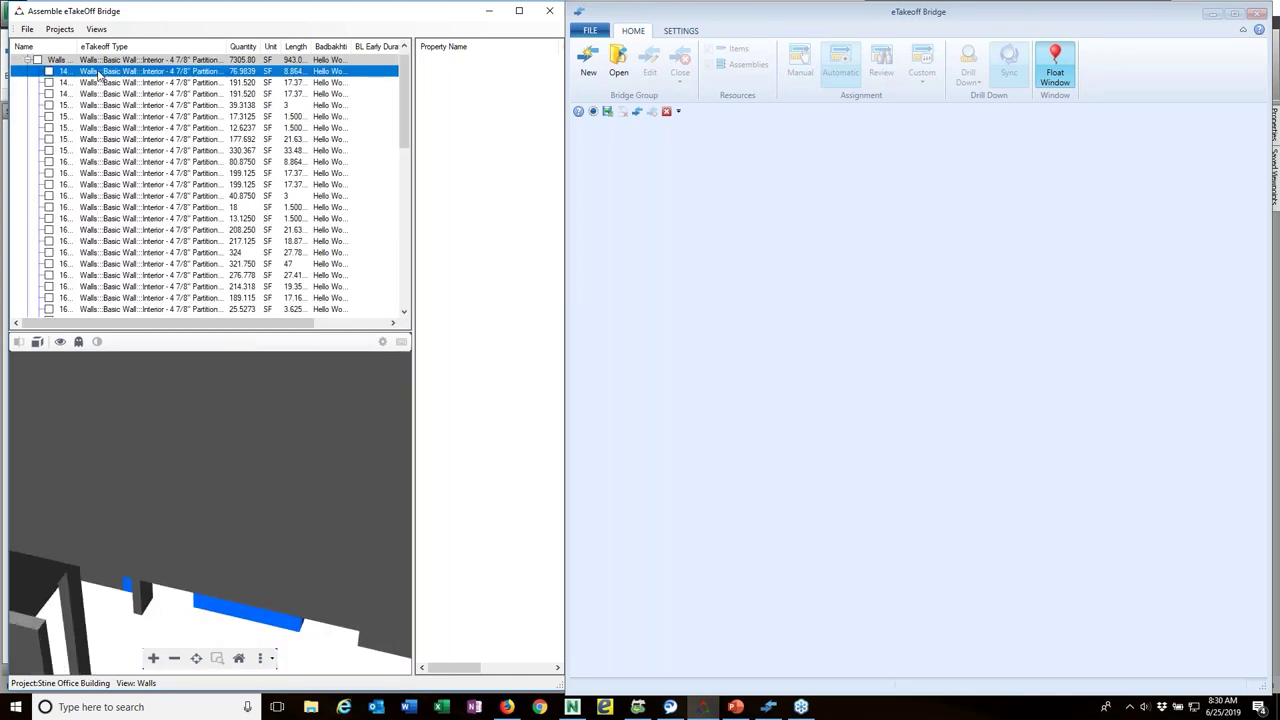
left_click(282, 477)
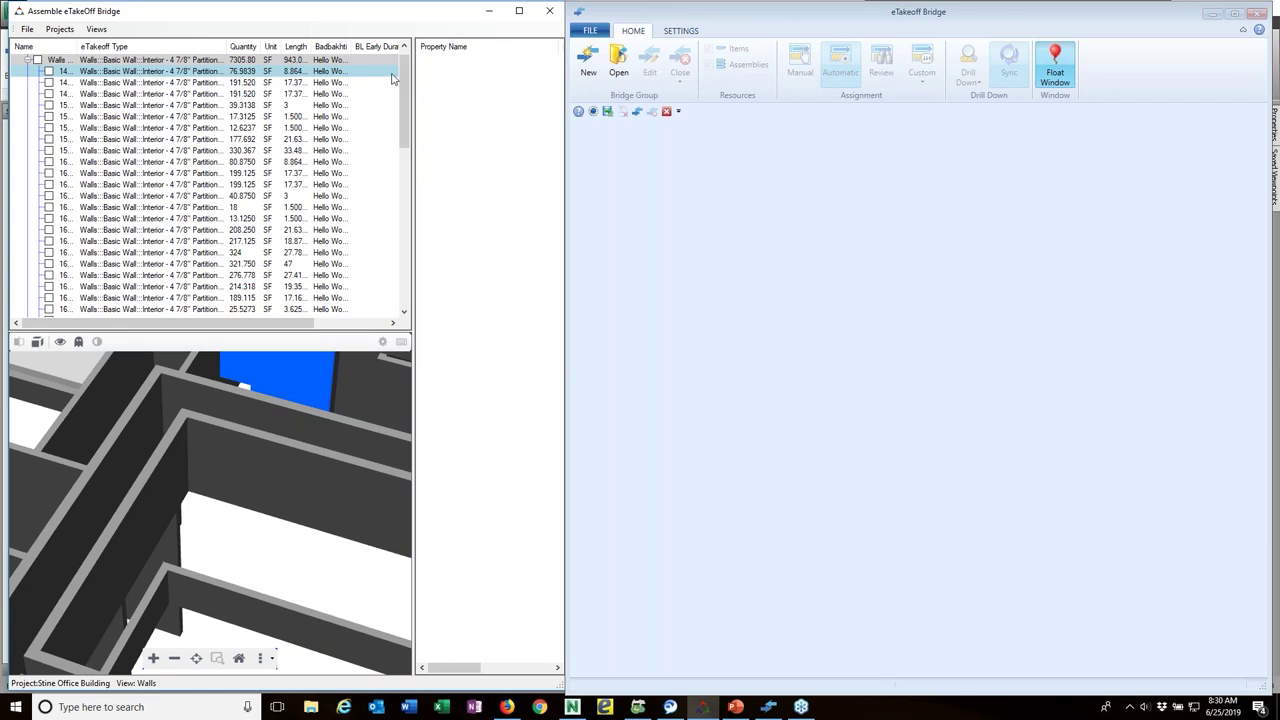
right_click(314, 73)
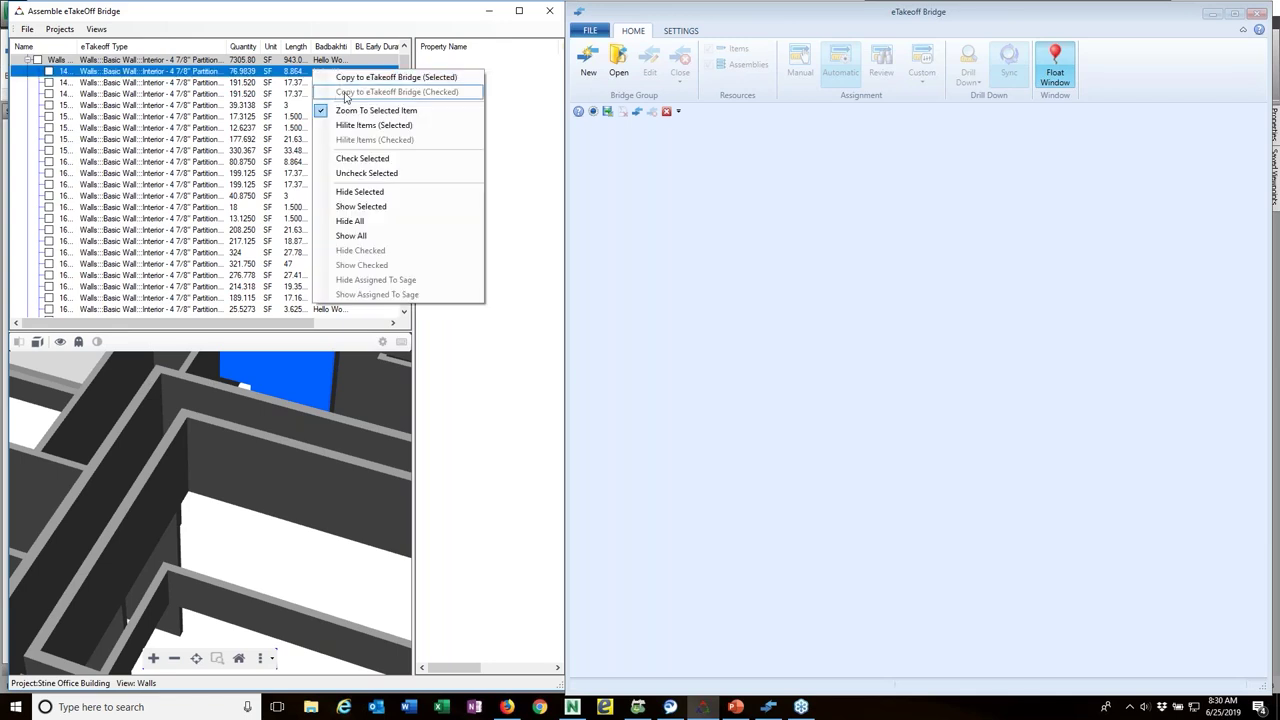
left_click(491, 135)
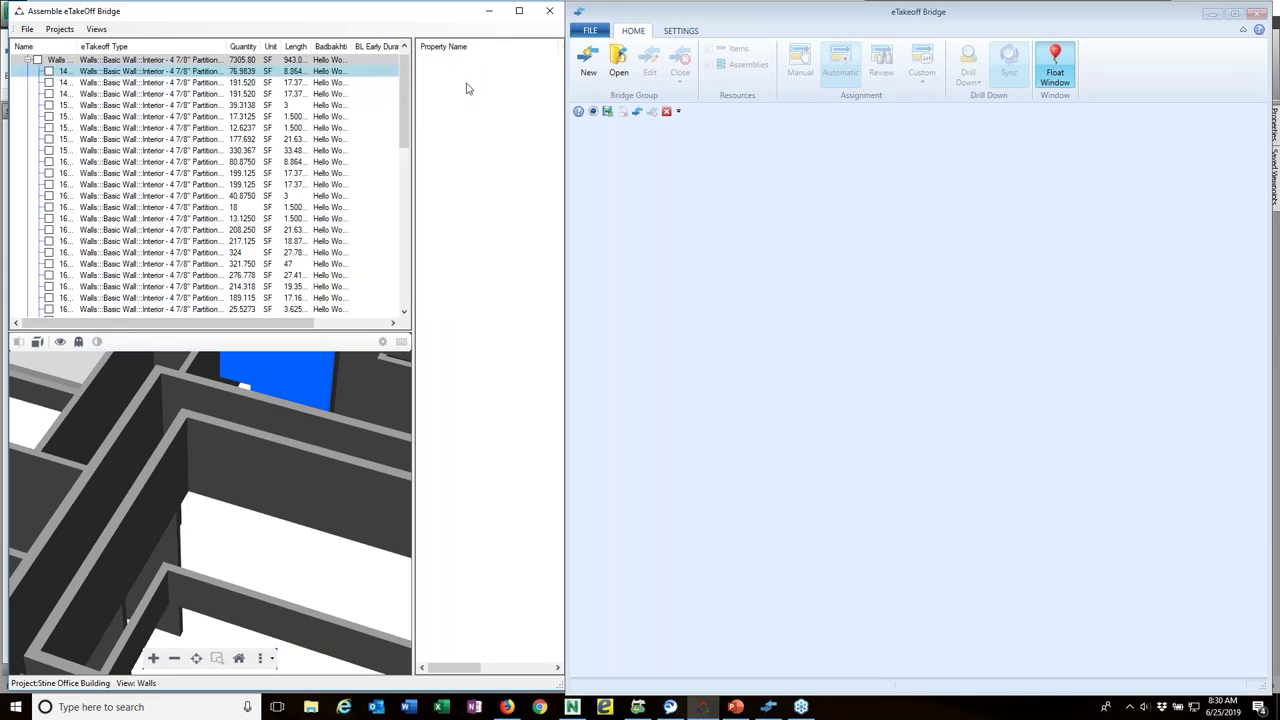
Step: Show the properties of the selected interior partition wall
right_click(448, 87)
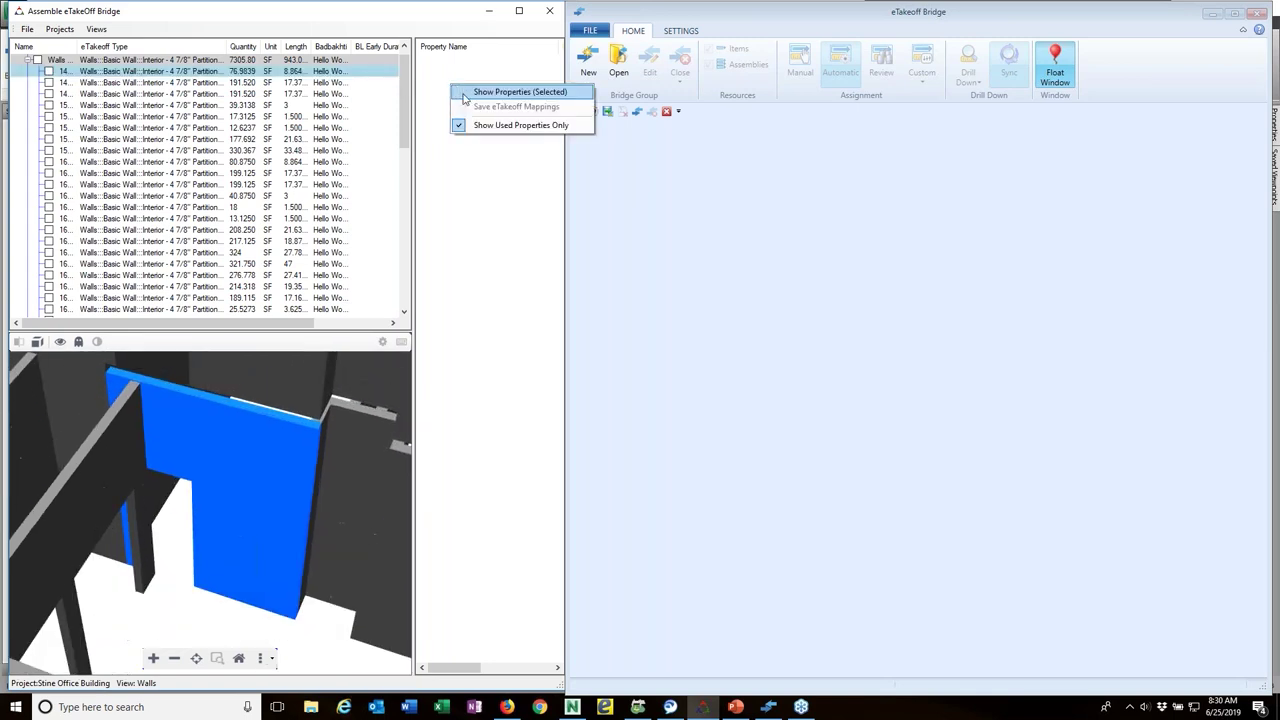
left_click(466, 92)
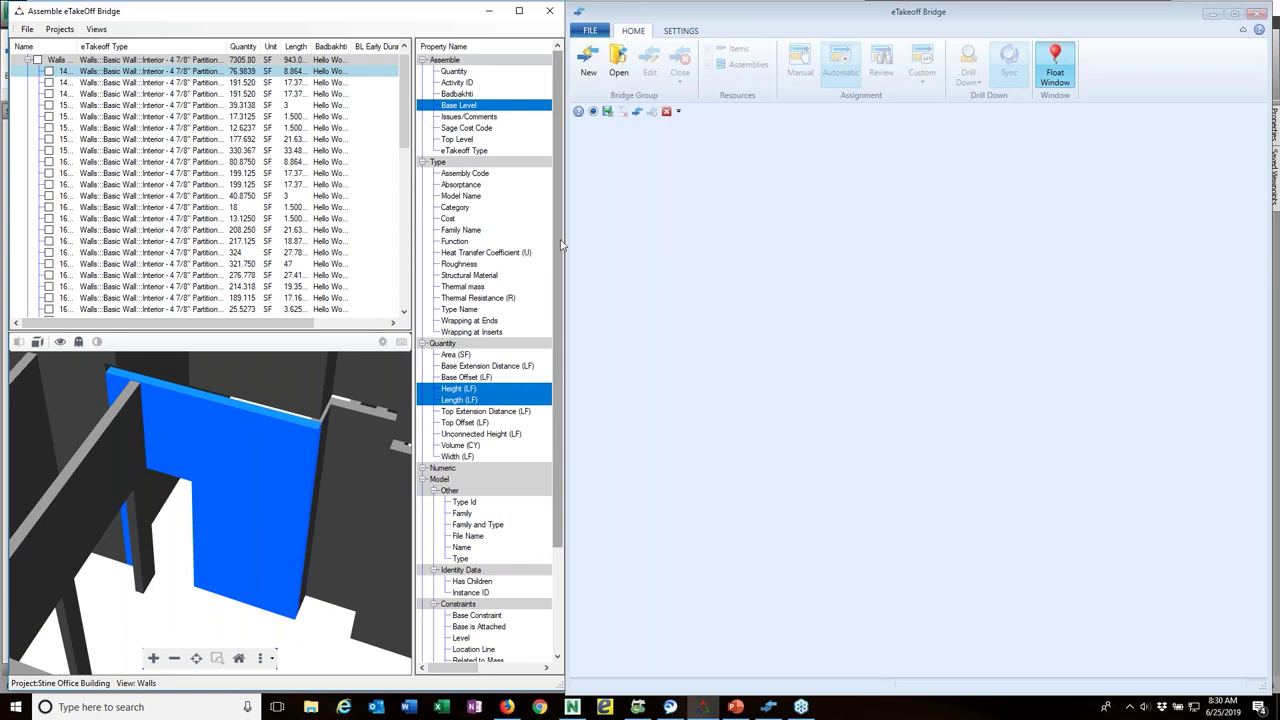
left_click_drag(562, 245, 573, 177)
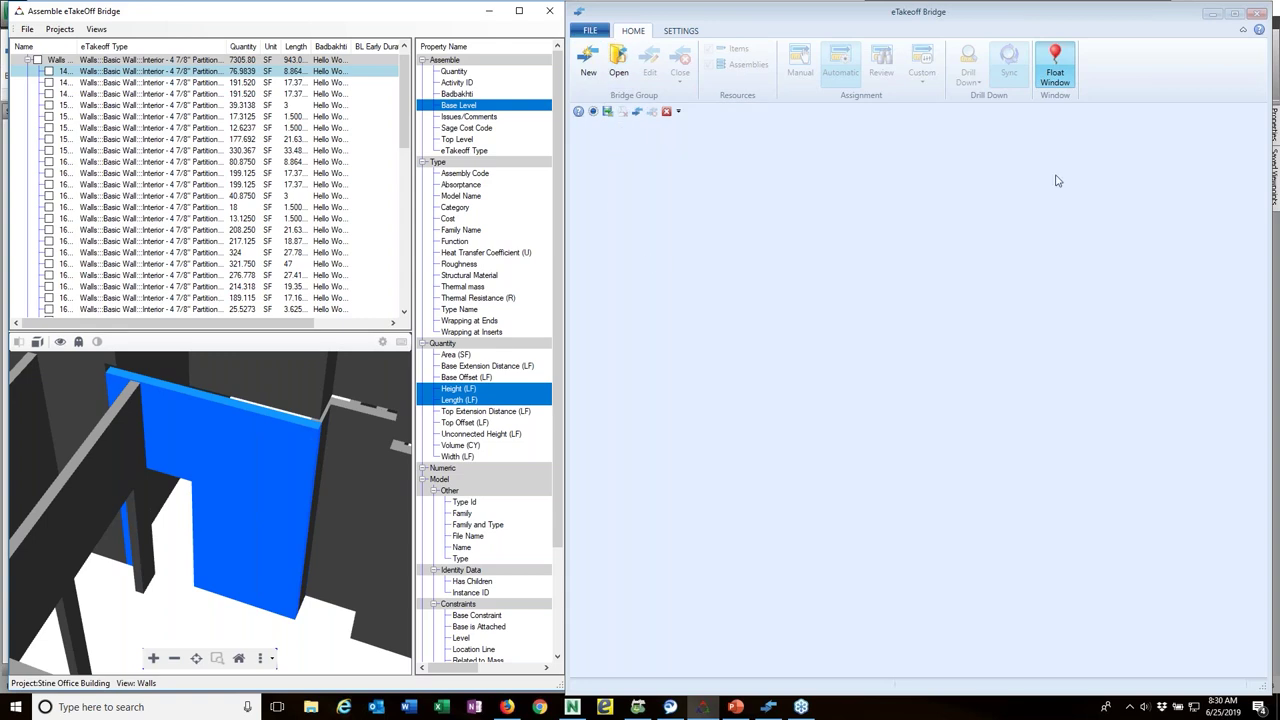
Step: Open the Stine Office-ASSEMB bridge in eTakeoff Bridge
left_click(619, 65)
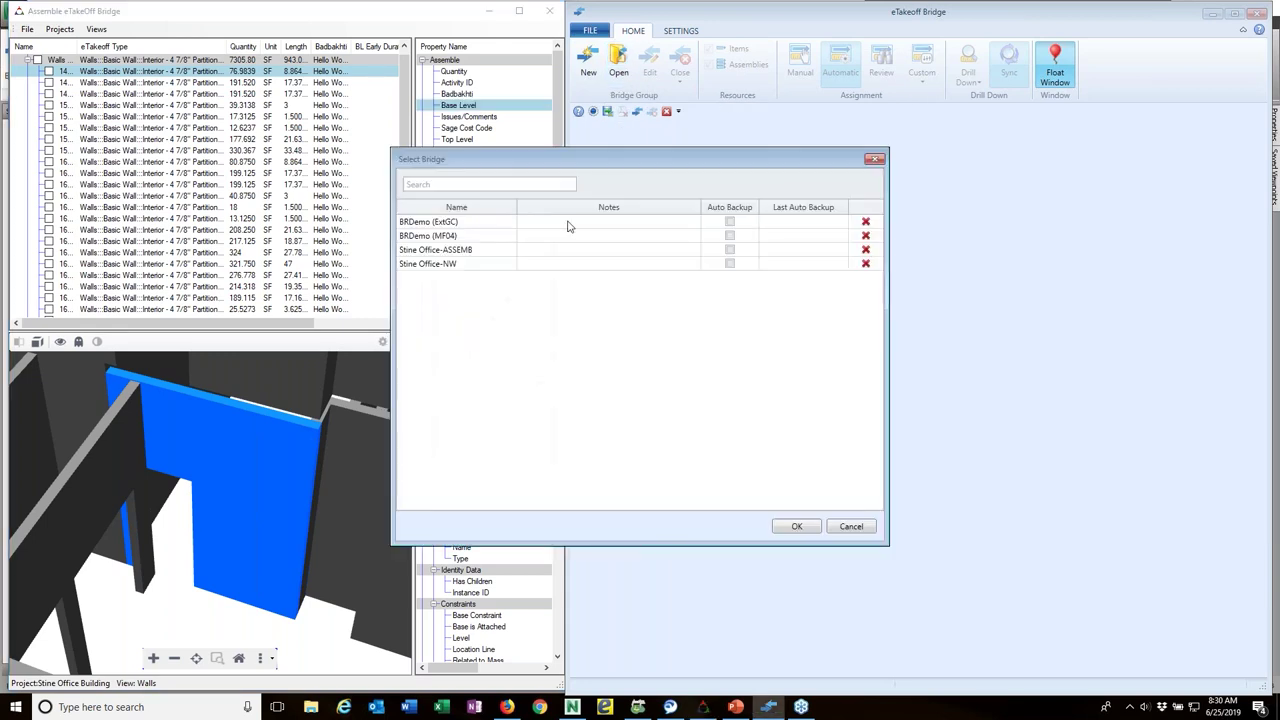
left_click(462, 252)
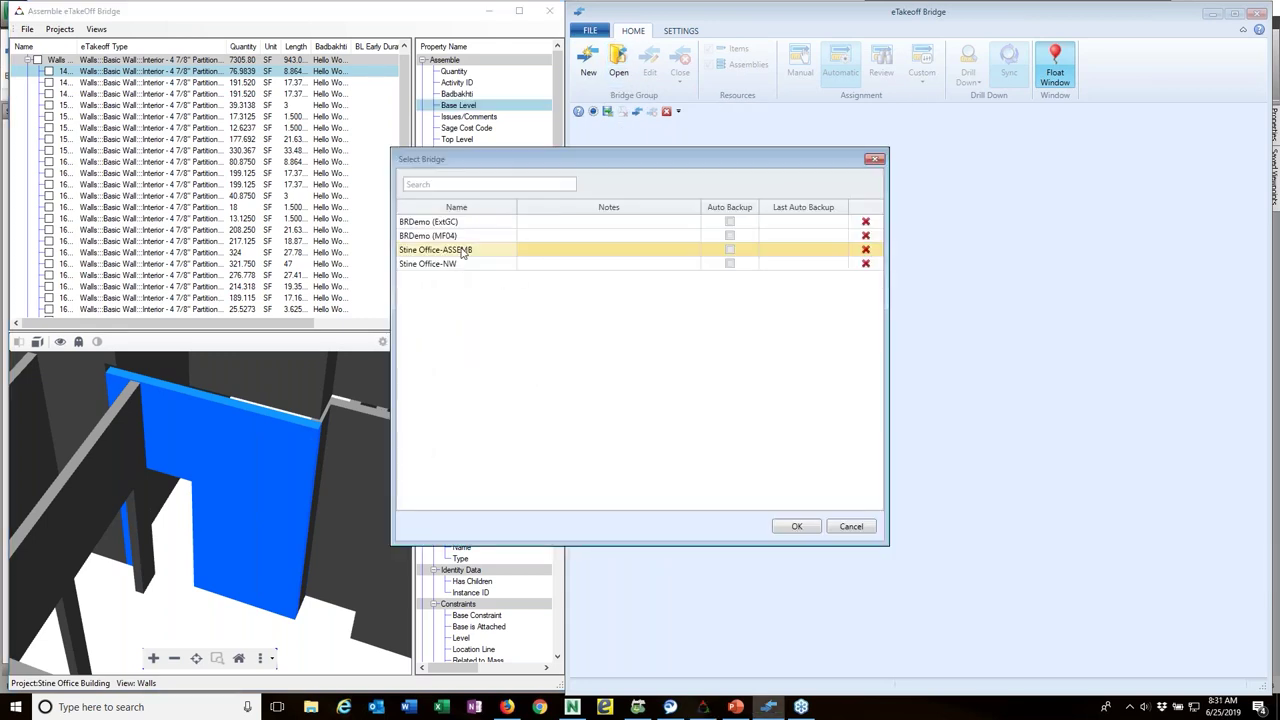
left_click(795, 528)
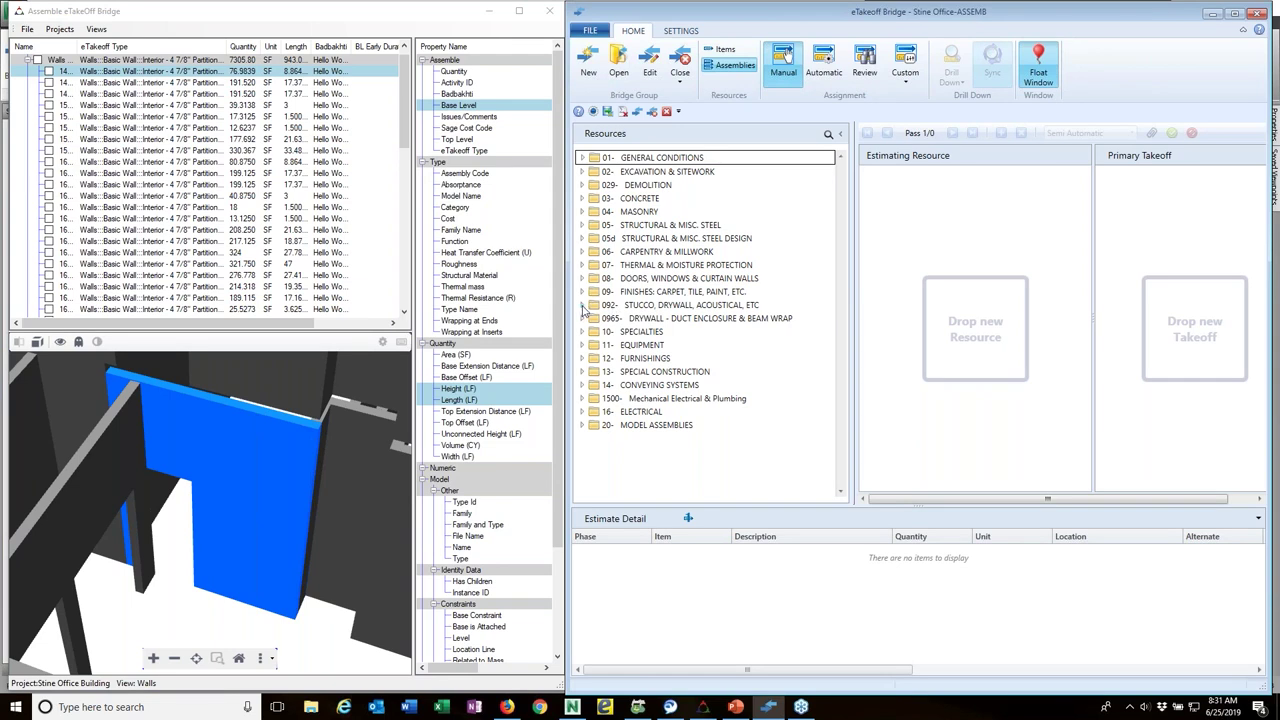
Step: Expand the 092- Stucco, Drywall, Acoustical, Etc group in the assembly list to find the interior stud wall assemblies
left_click(583, 307)
scroll(752, 406, "down", 2)
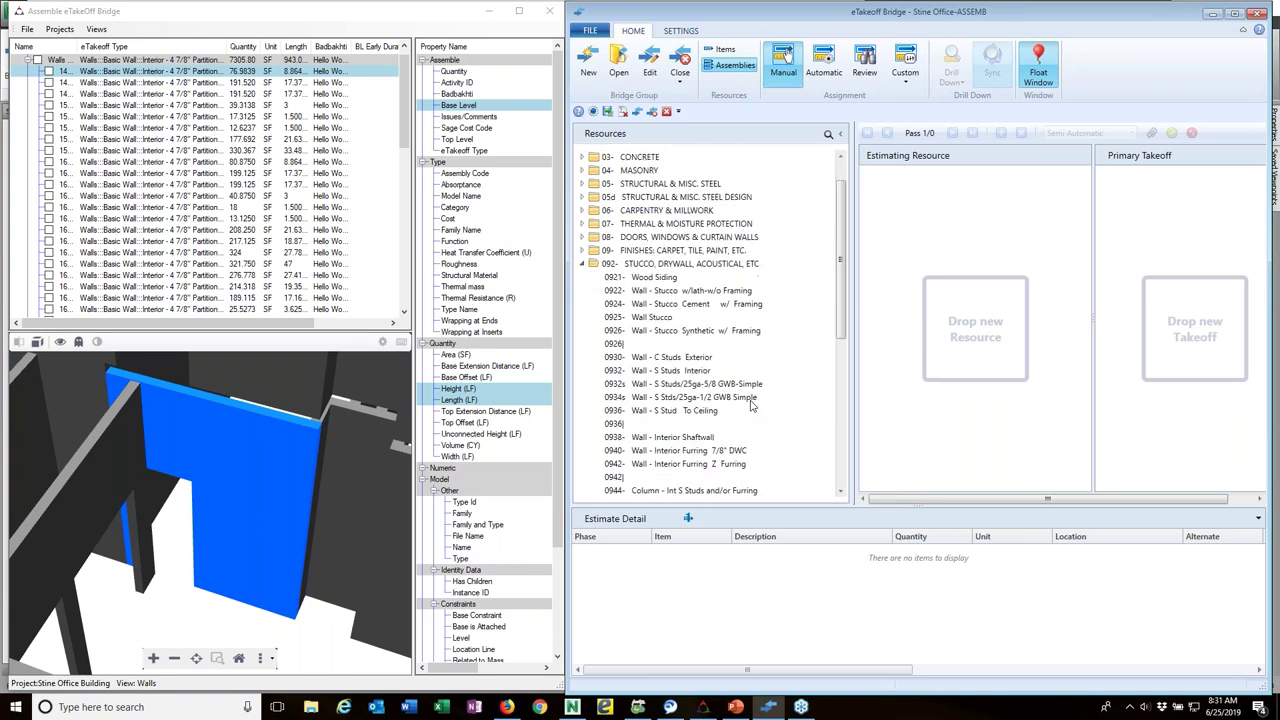
scroll(752, 406, "down", 1)
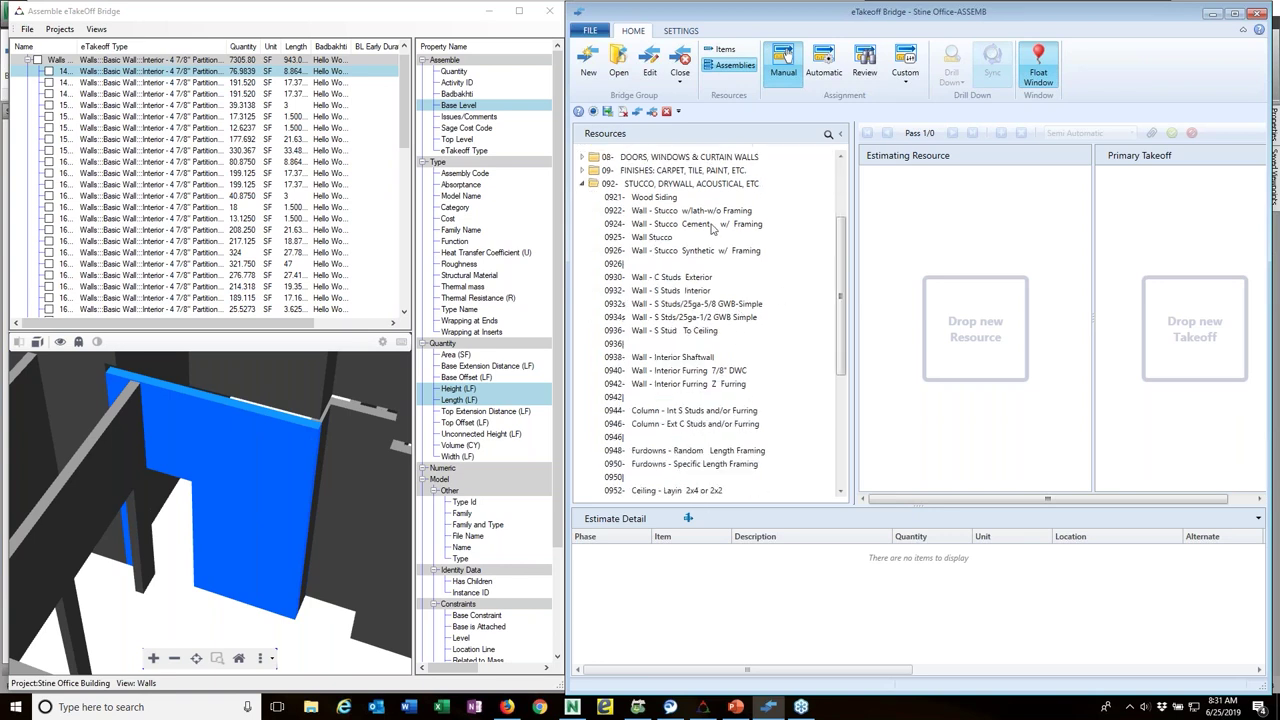
Step: Save the eTakeoff mappings of the selected properties and try to paste a takeoff as the primary takeoff
right_click(452, 109)
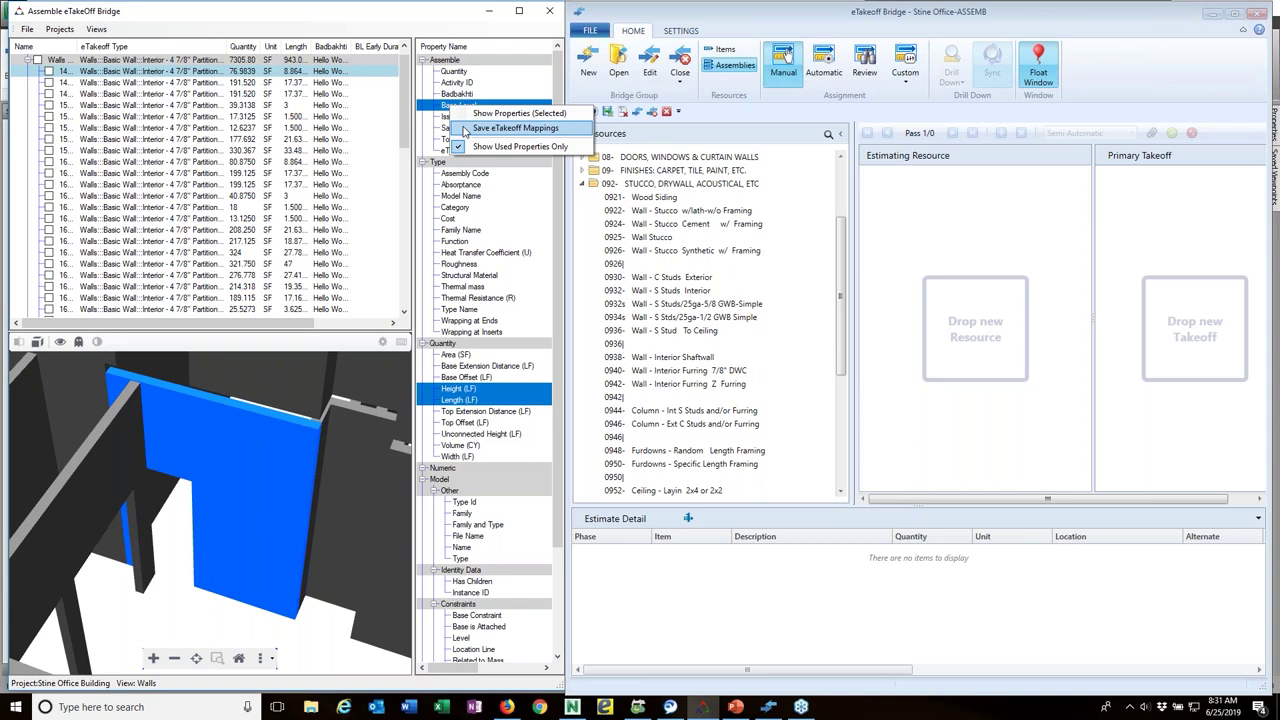
left_click(464, 129)
right_click(1138, 232)
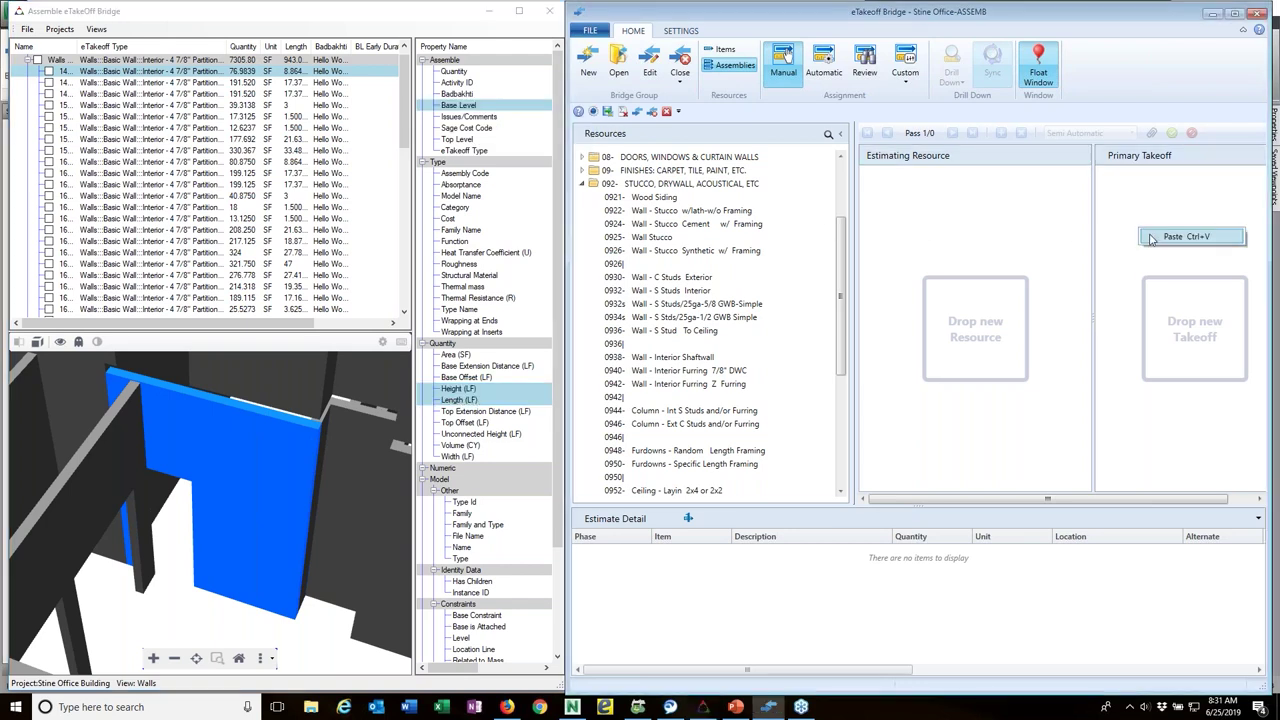
left_click(1152, 235)
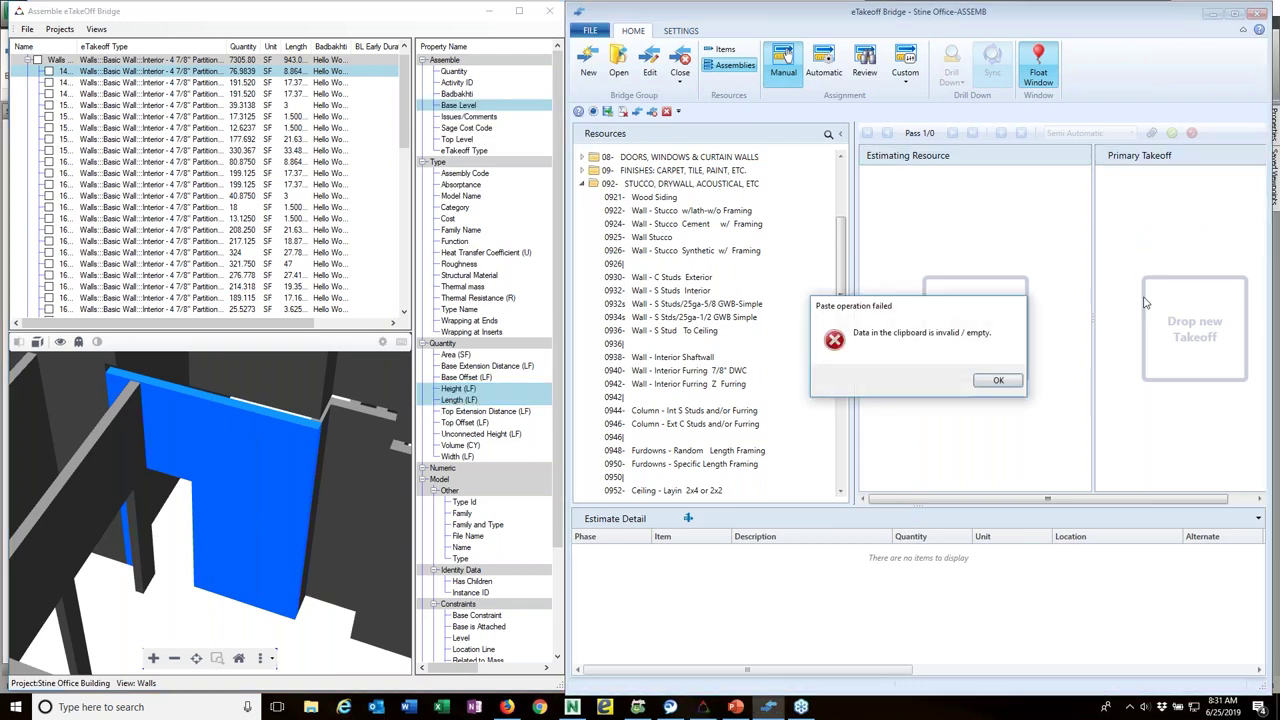
left_click(997, 381)
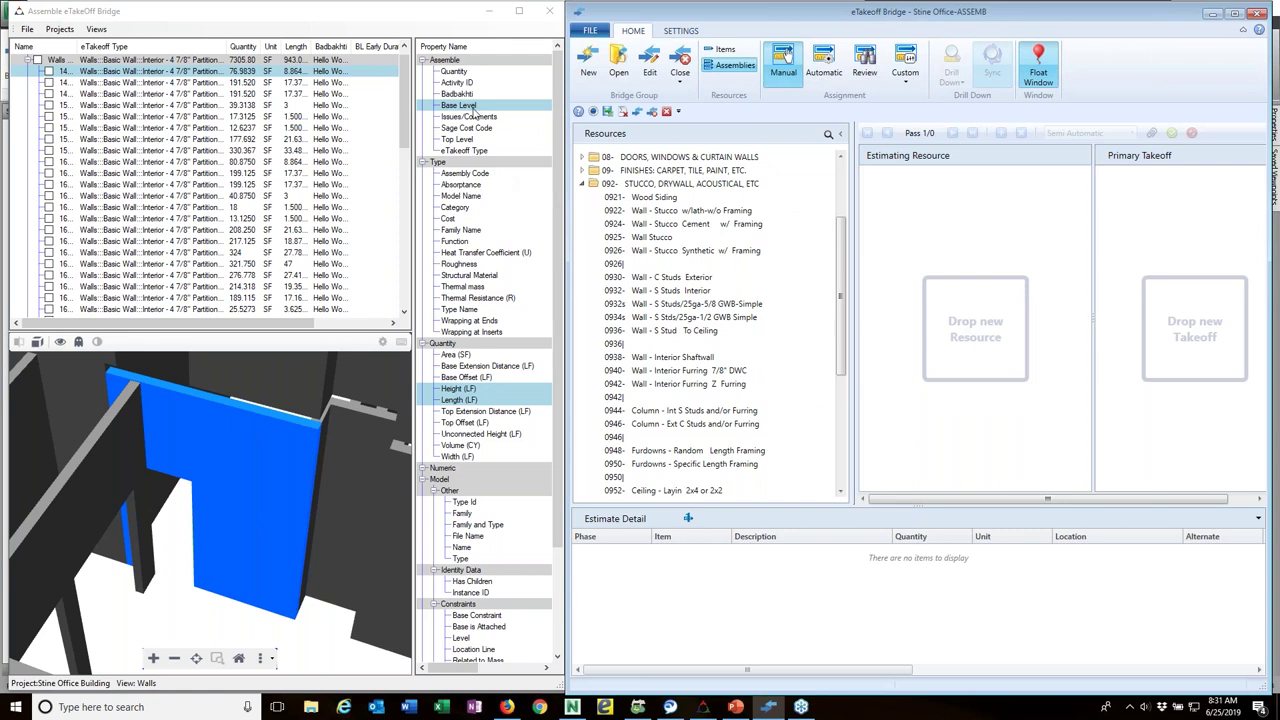
left_click_drag(470, 110, 615, 283)
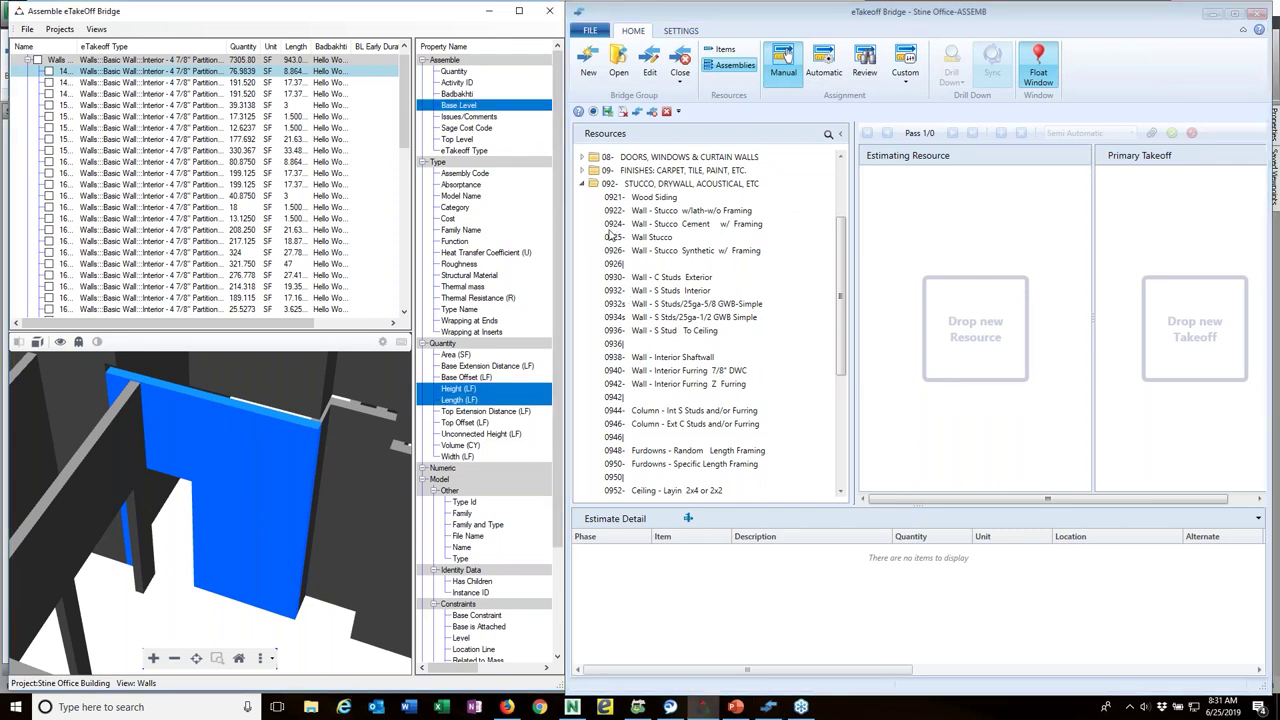
left_click_drag(503, 107, 945, 232)
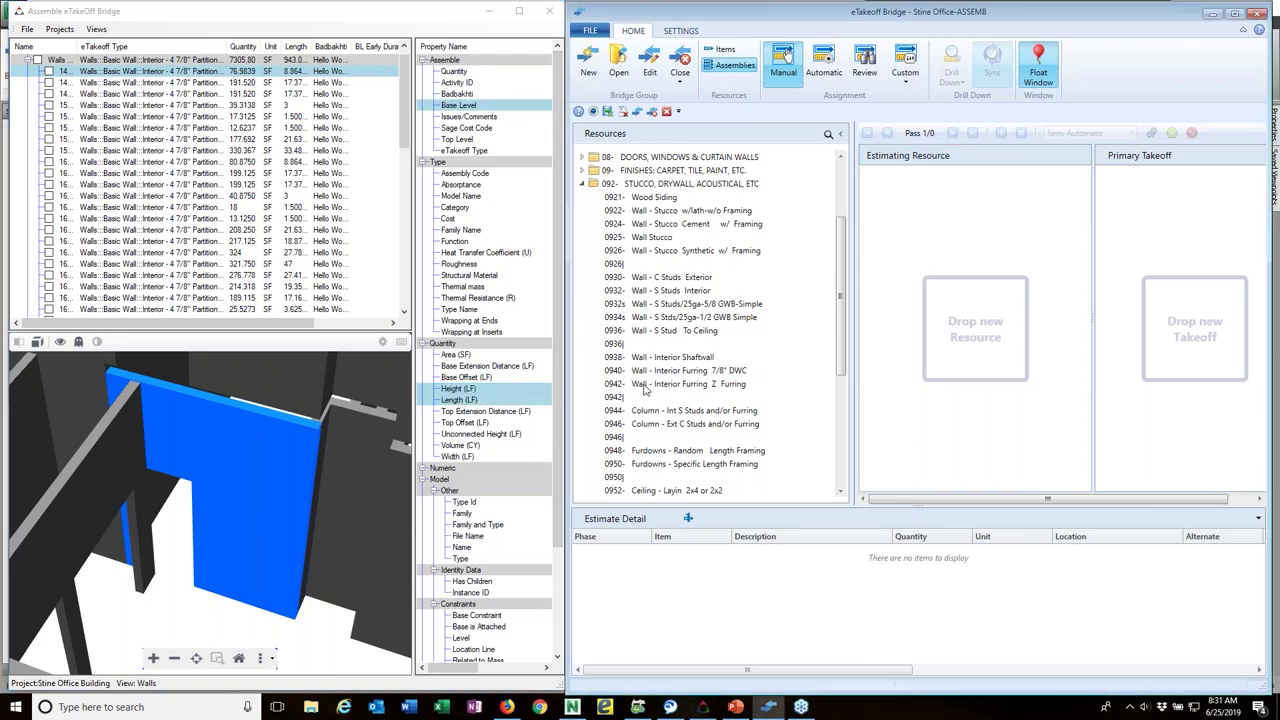
Step: Load assembly 0932- Wall - S Studs Interior as the estimating resource
left_click(642, 290)
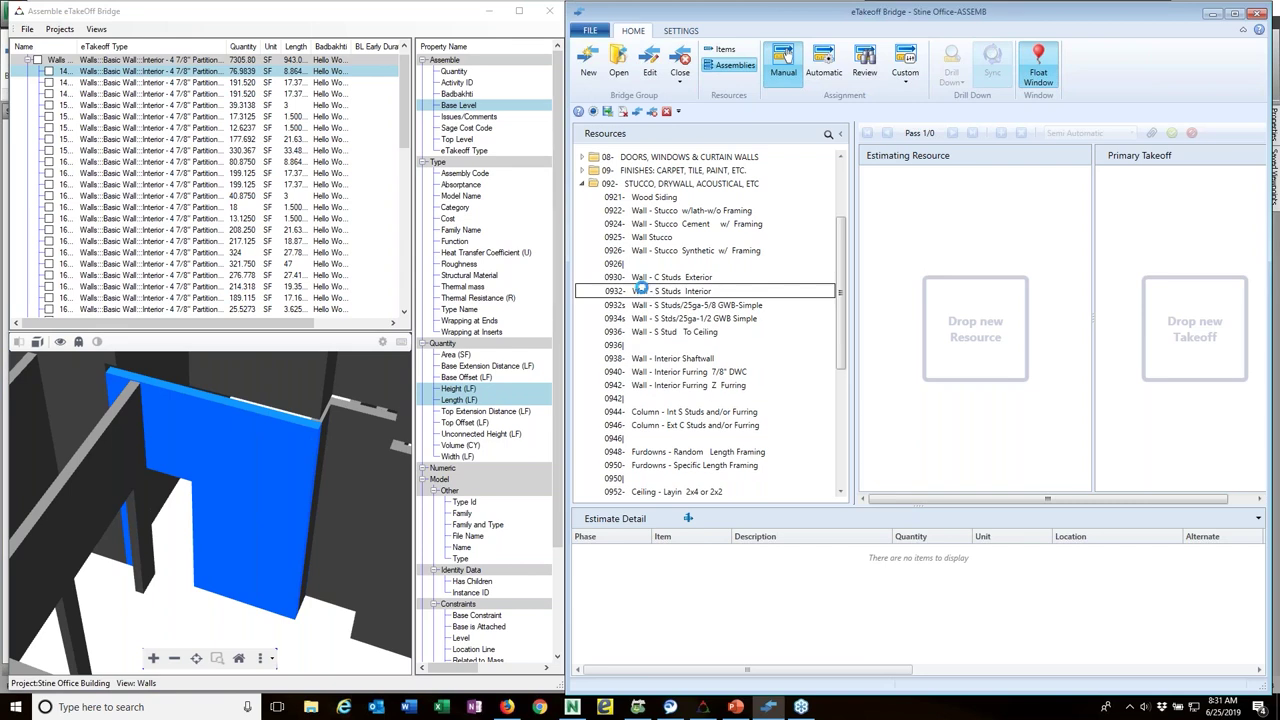
left_click_drag(860, 279, 975, 328)
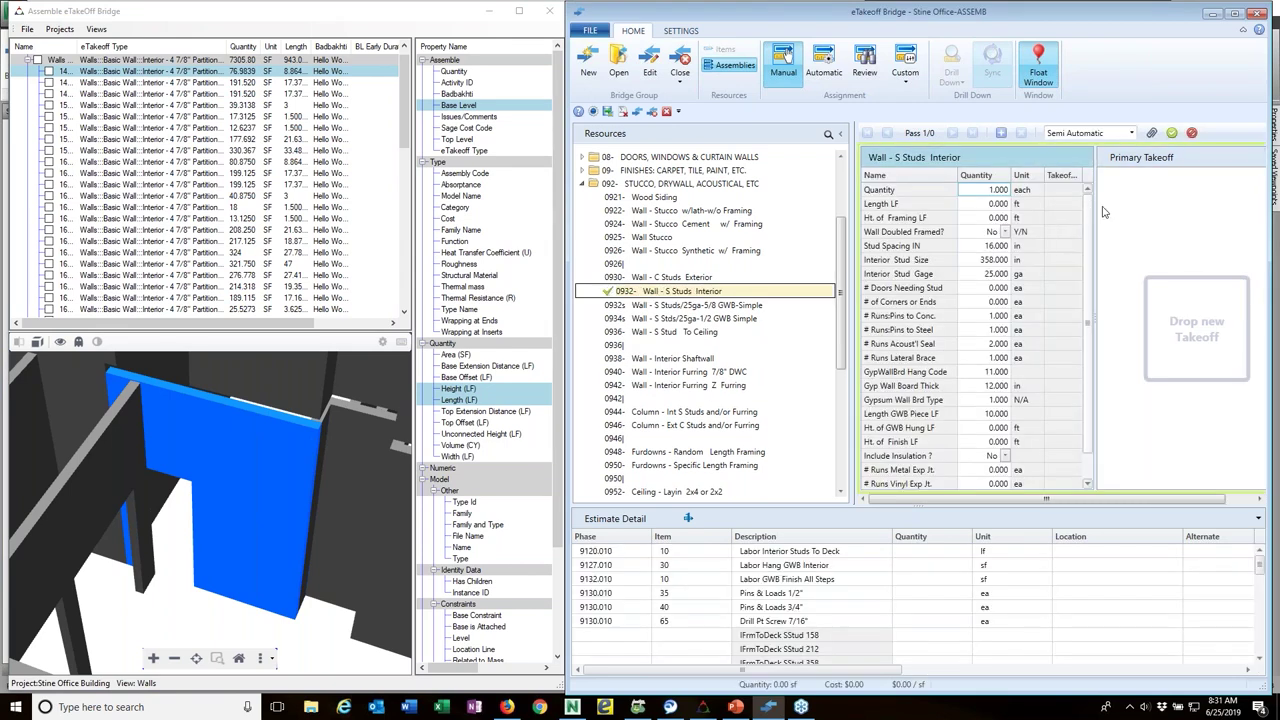
Step: Try to paste the clipboard contents as the primary takeoff for the interior stud wall assembly
right_click(1127, 212)
left_click(1150, 219)
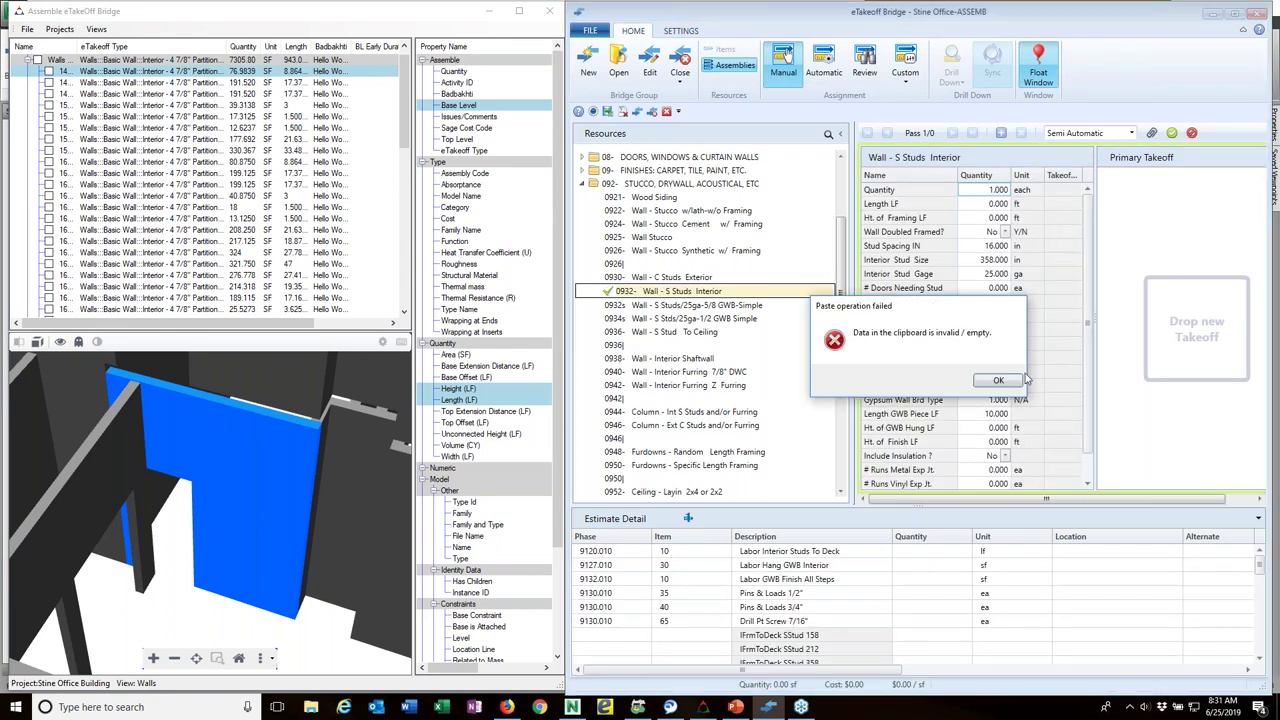
left_click(998, 387)
right_click(489, 109)
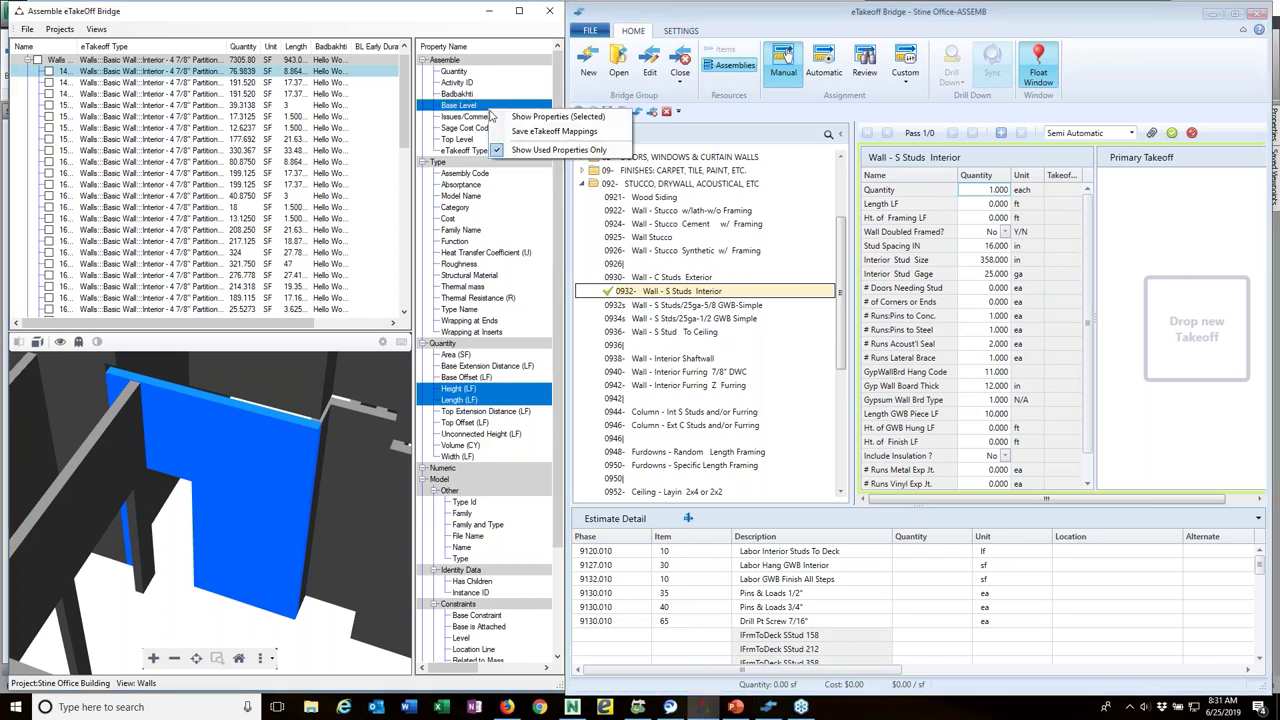
Step: Copy the selected interior partition wall to eTakeoff Bridge and paste it as the primary takeoff of the stud wall assembly
right_click(367, 73)
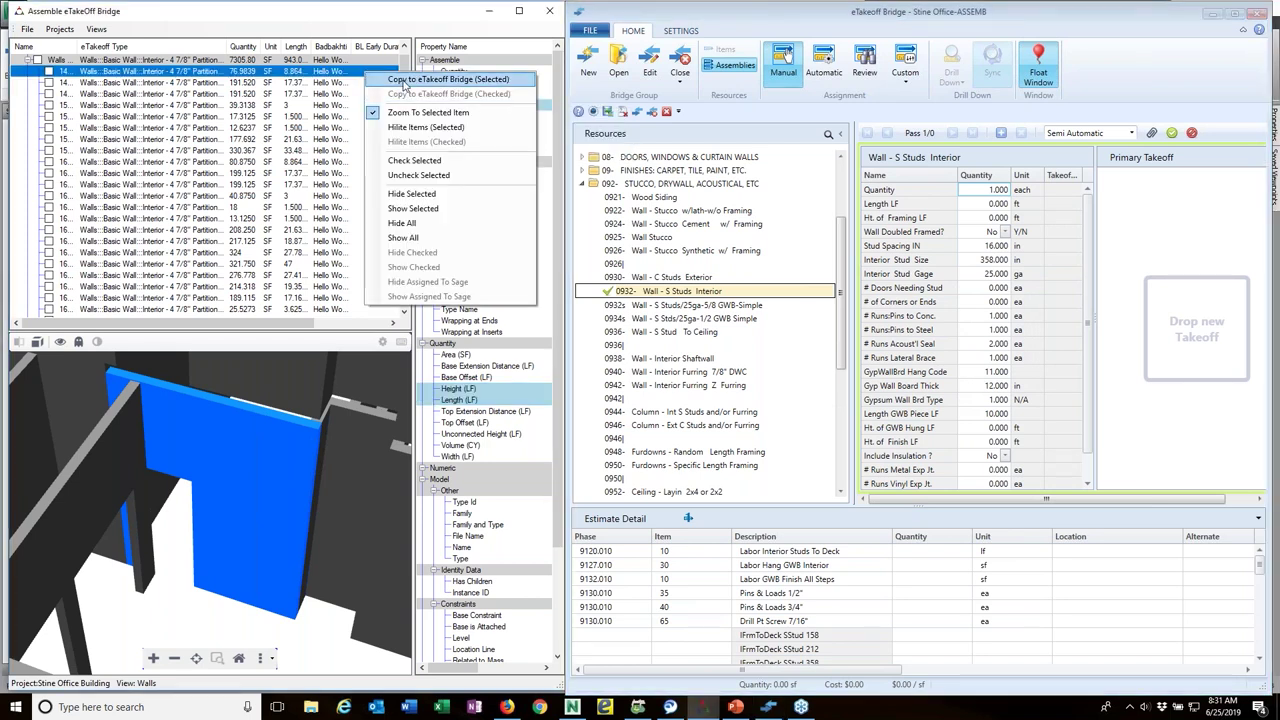
left_click(448, 79)
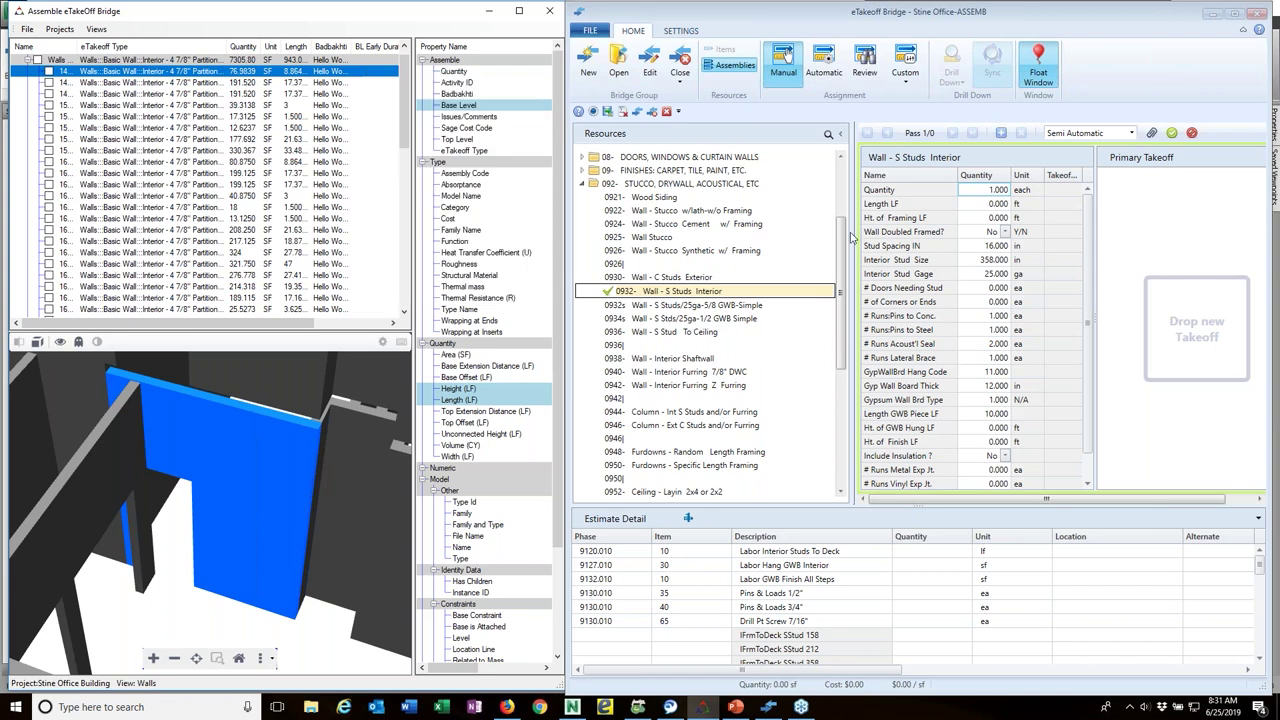
right_click(1120, 277)
left_click(1124, 272)
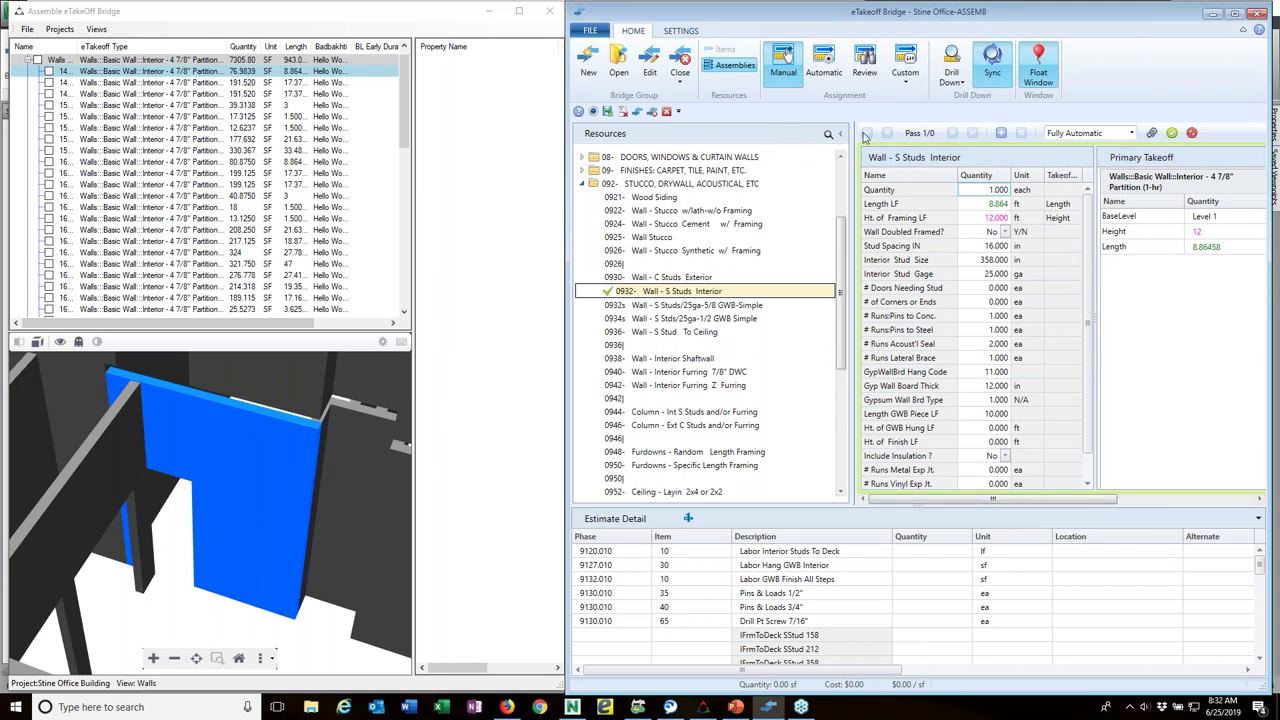
Step: Add the pass for the interior stud wall assembly, accept the assignment, and return to an empty manual assignment
left_click(1001, 133)
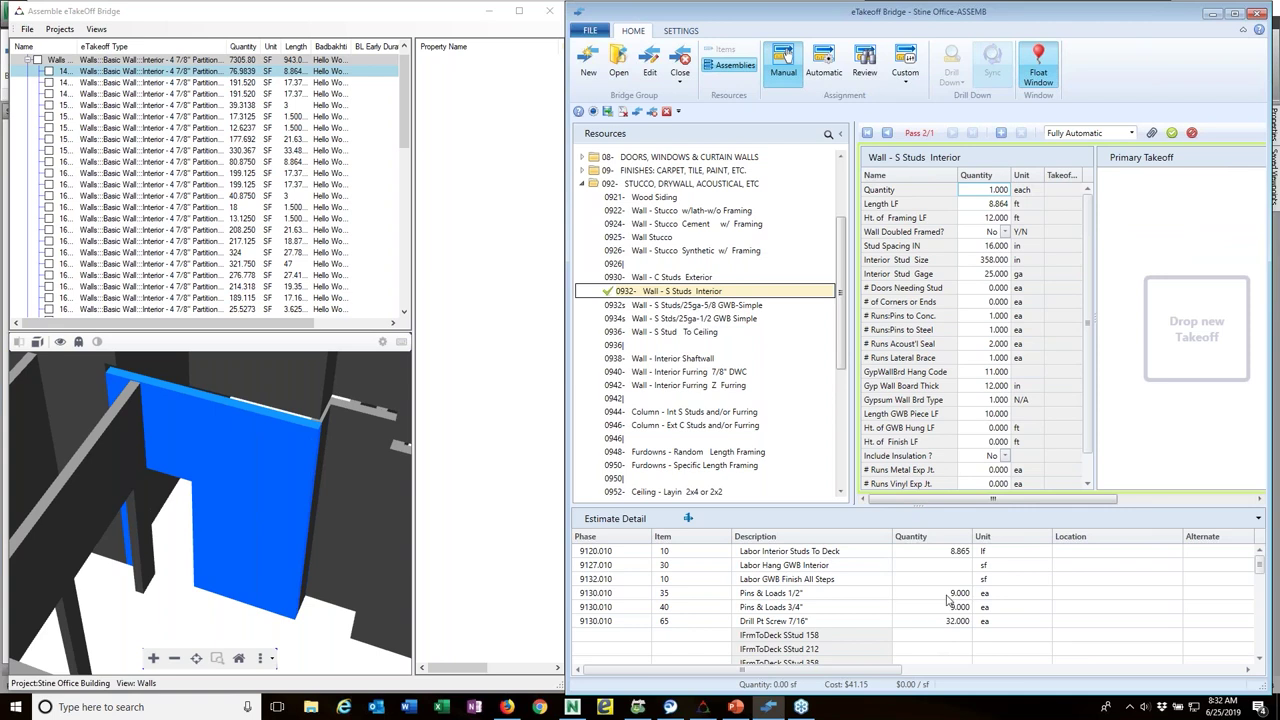
left_click(1172, 134)
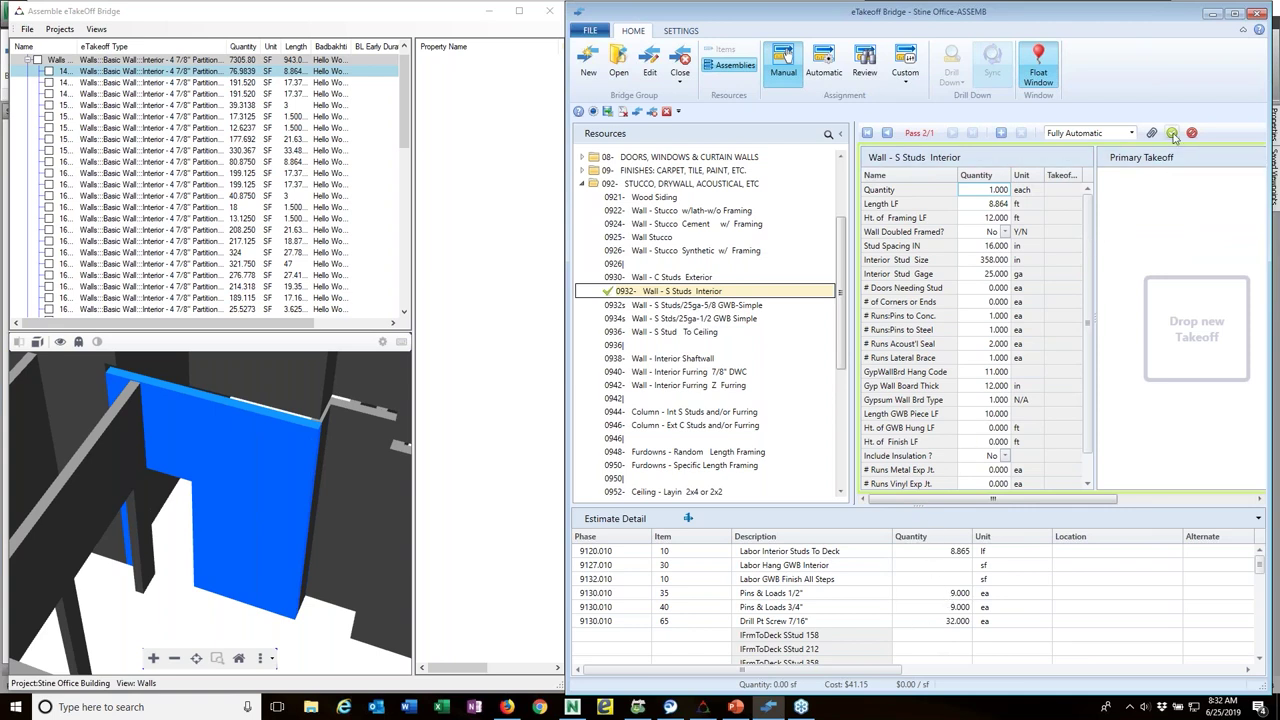
left_click(786, 57)
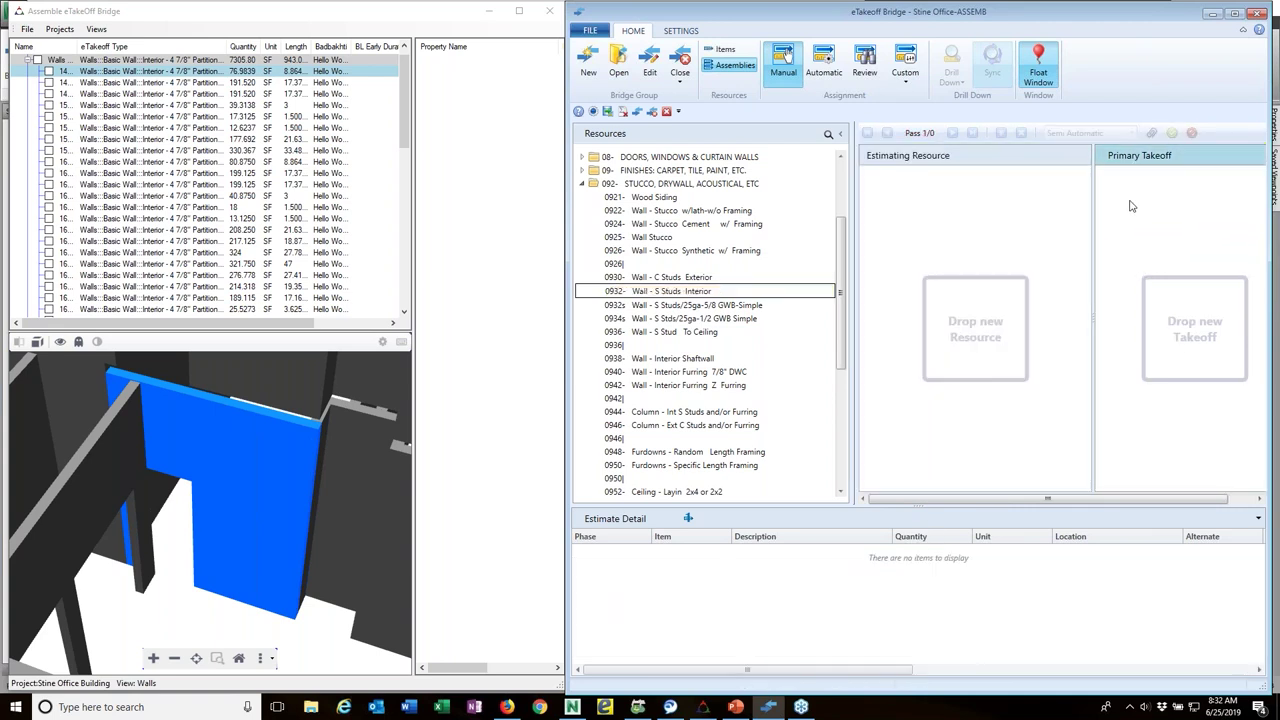
Step: Switch to automatic assignment, add the Stine Office wall measurements to their mapped assemblies, and review the assigned walls
left_click(826, 62)
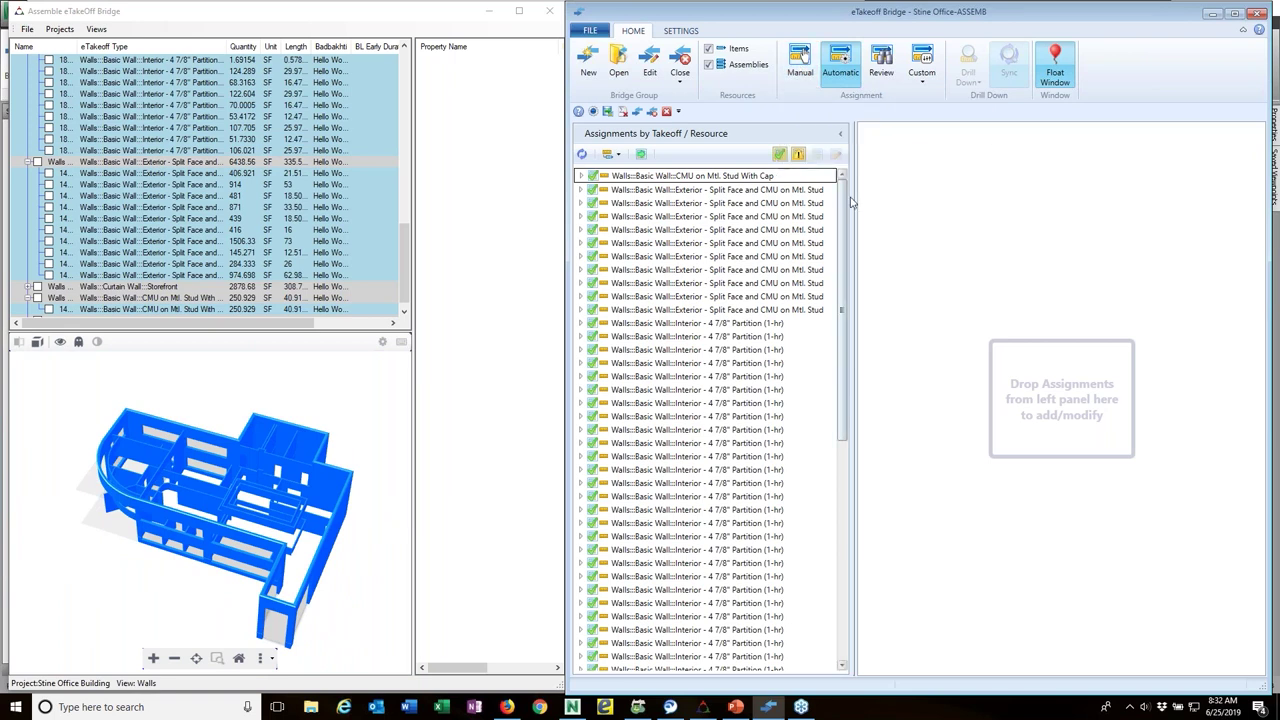
left_click_drag(845, 208, 850, 495)
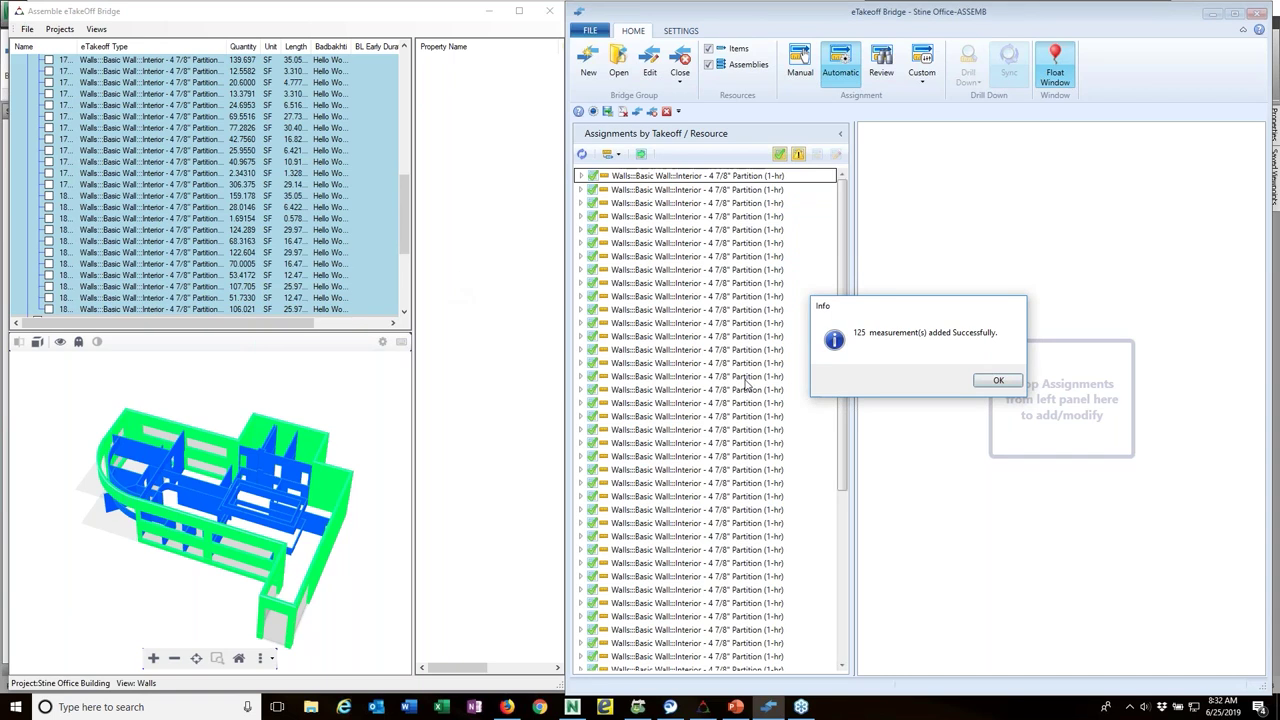
left_click(1005, 383)
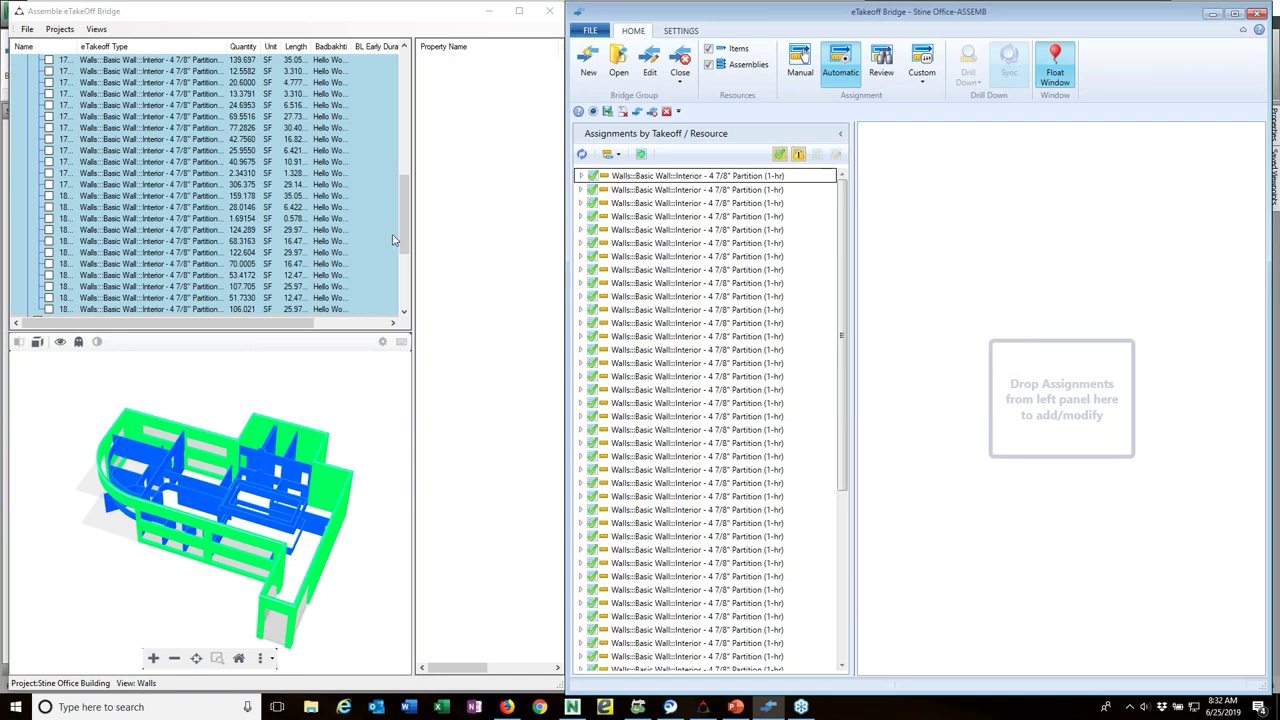
Step: Close the current bridge by going to its estimate in Sage Estimating, and minimize the eTakeoff Bridge window
left_click(679, 82)
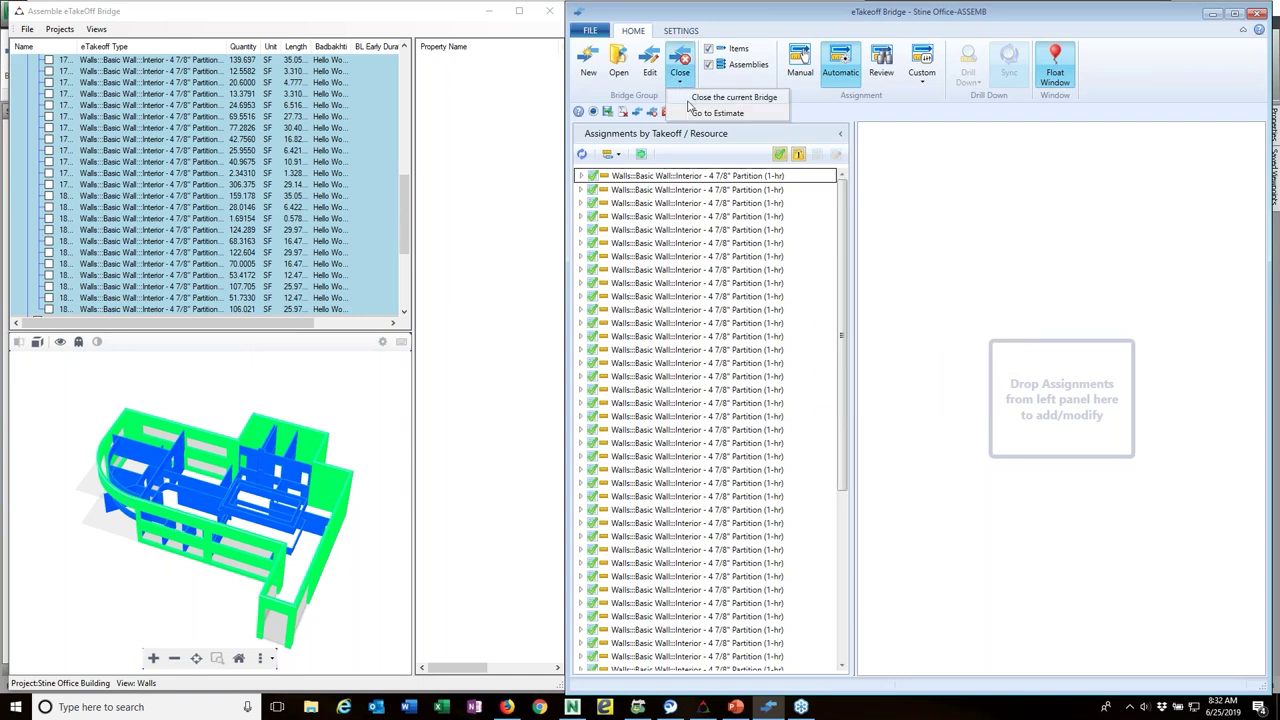
left_click(705, 113)
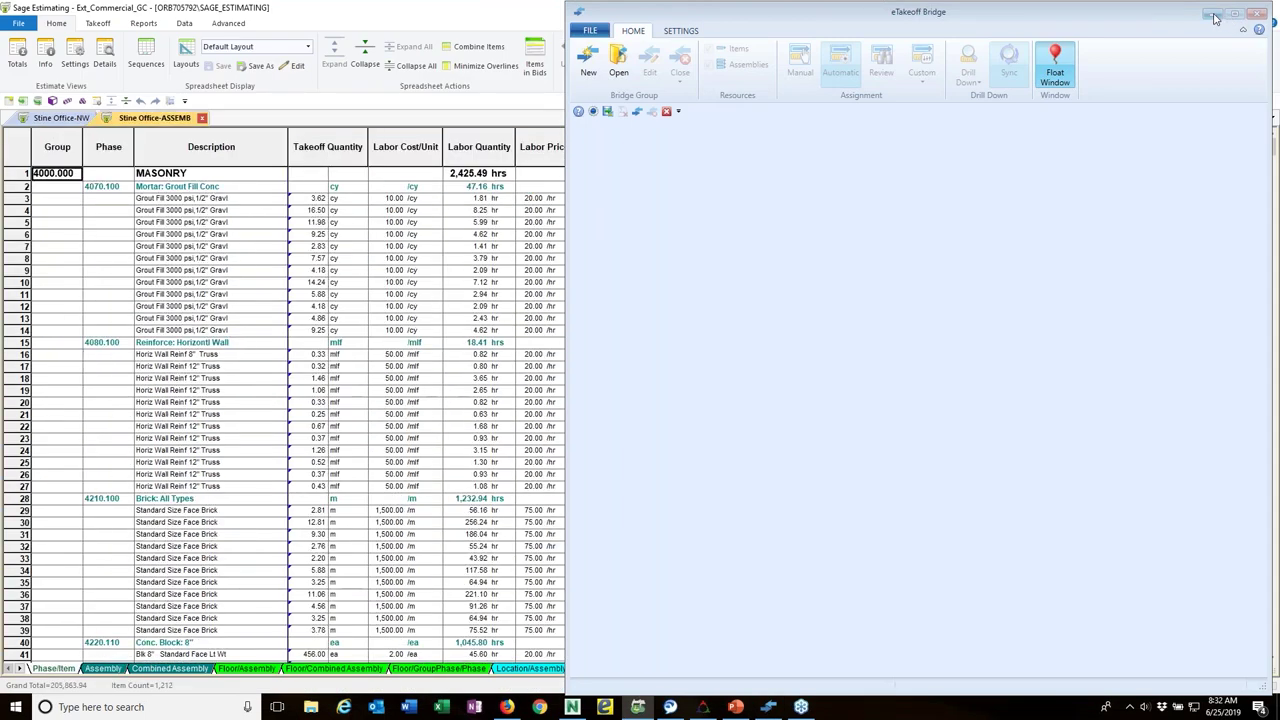
left_click(1212, 15)
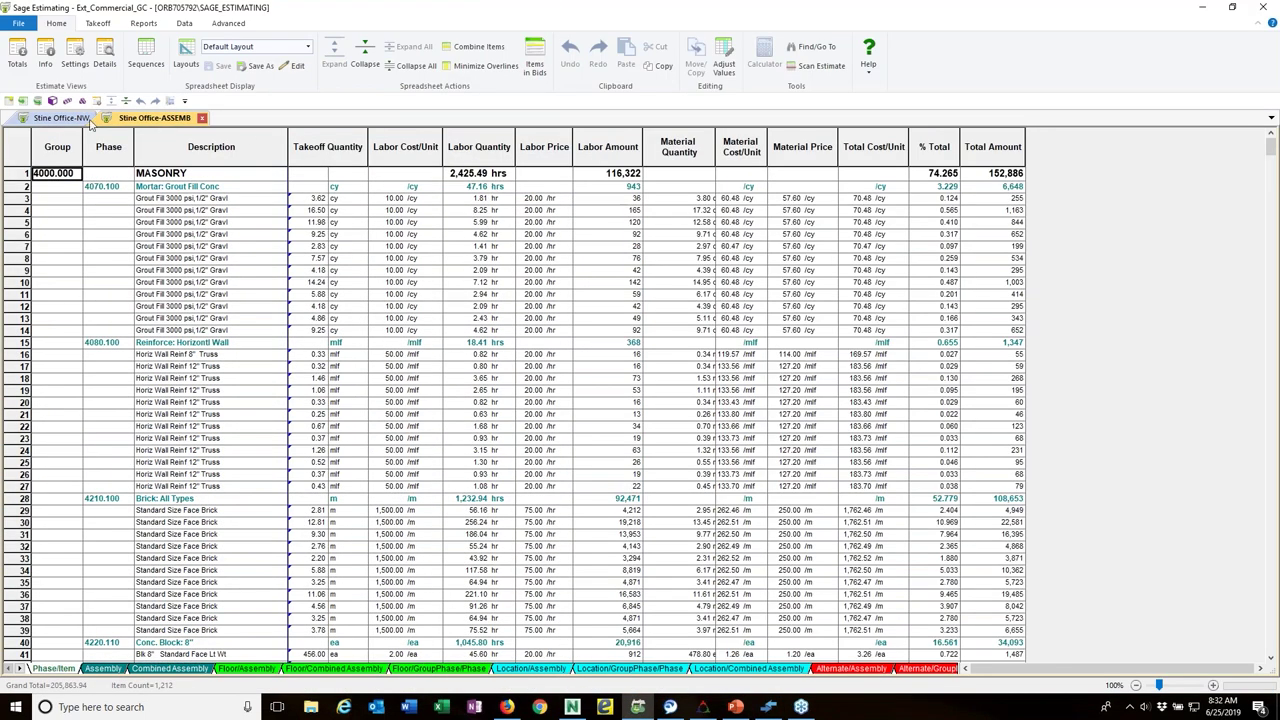
Step: Show the Stine Office-ASSEMB estimate by assembly and examine the brick and interior stud wall assemblies
left_click(106, 668)
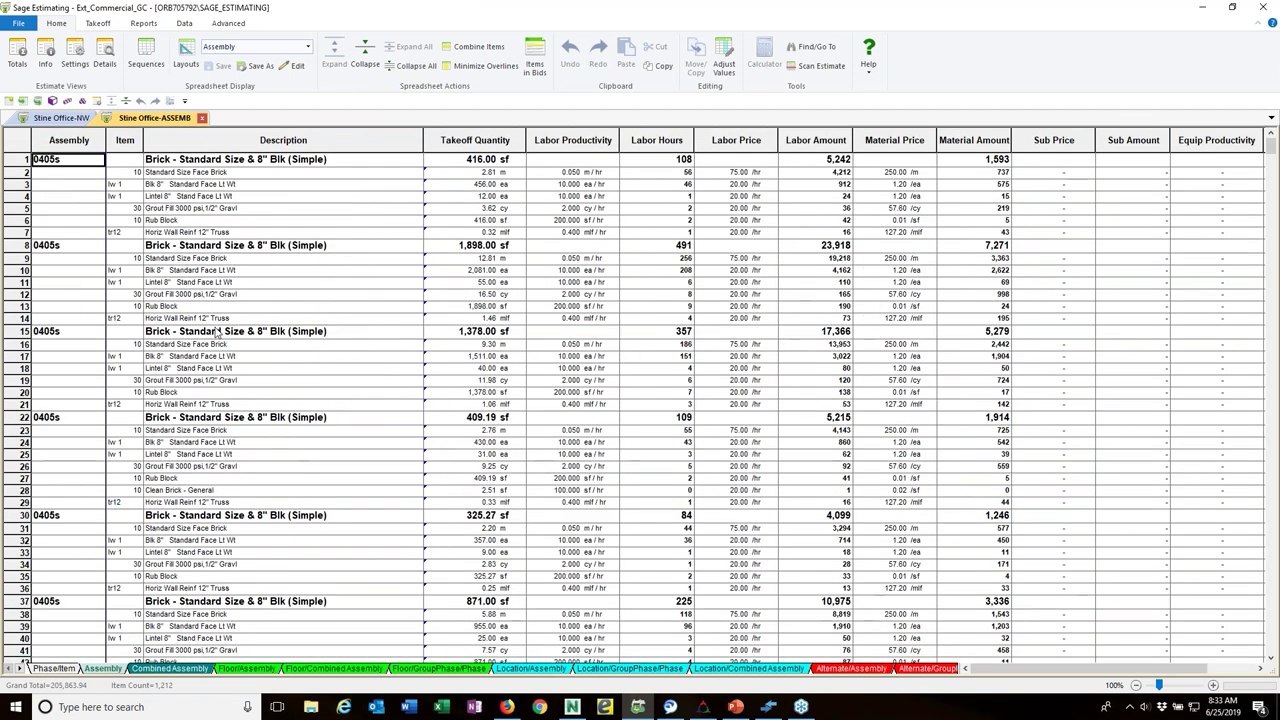
scroll(215, 336, "down", 12)
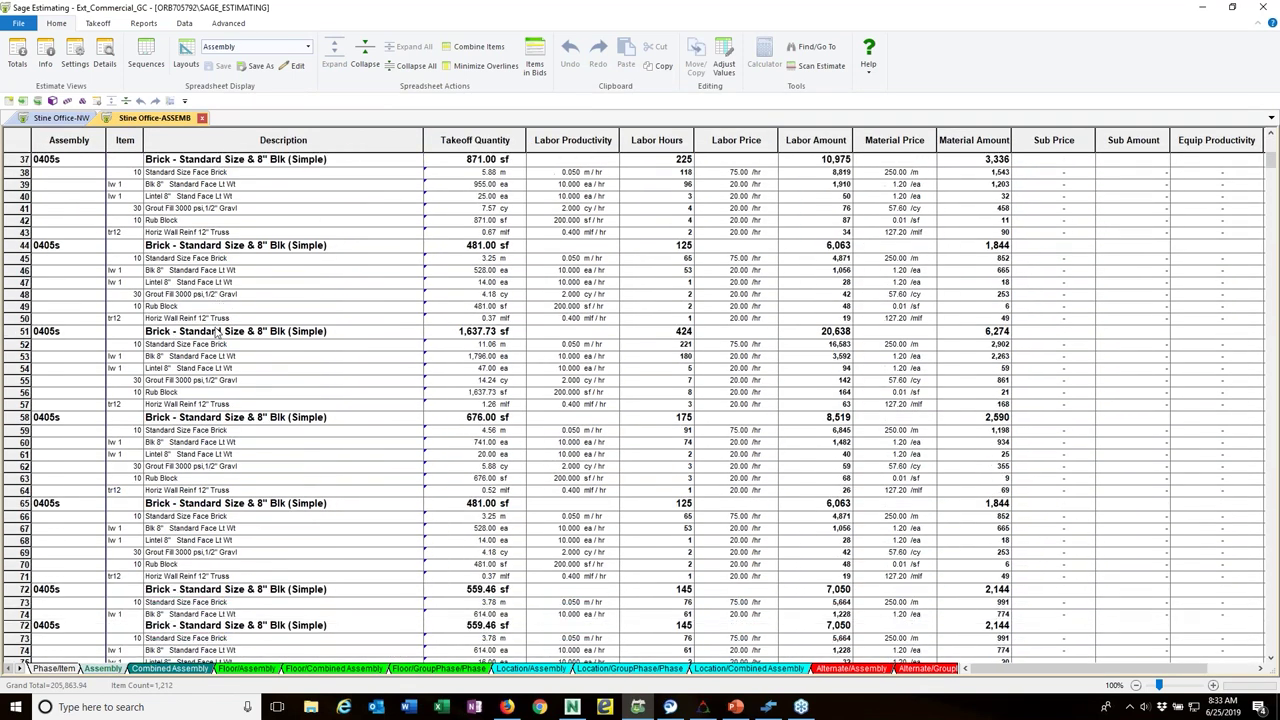
scroll(215, 336, "down", 20)
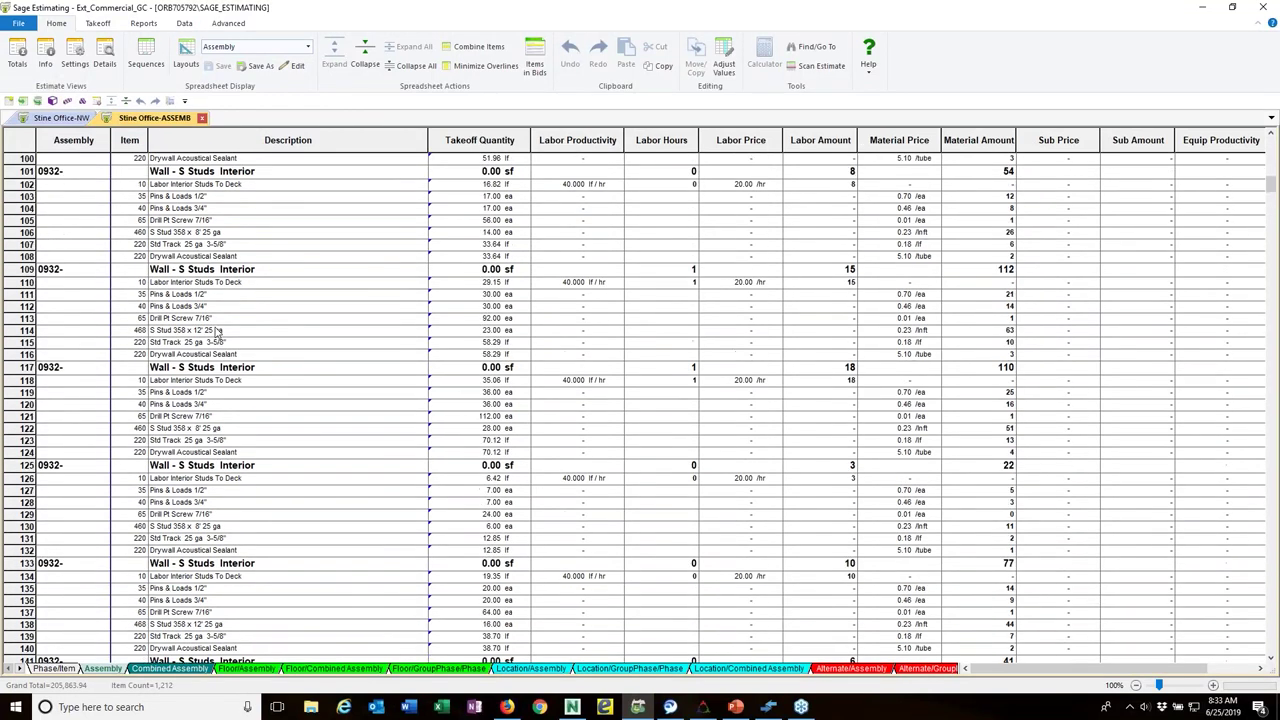
scroll(215, 332, "down", 2)
scroll(218, 329, "up", 20)
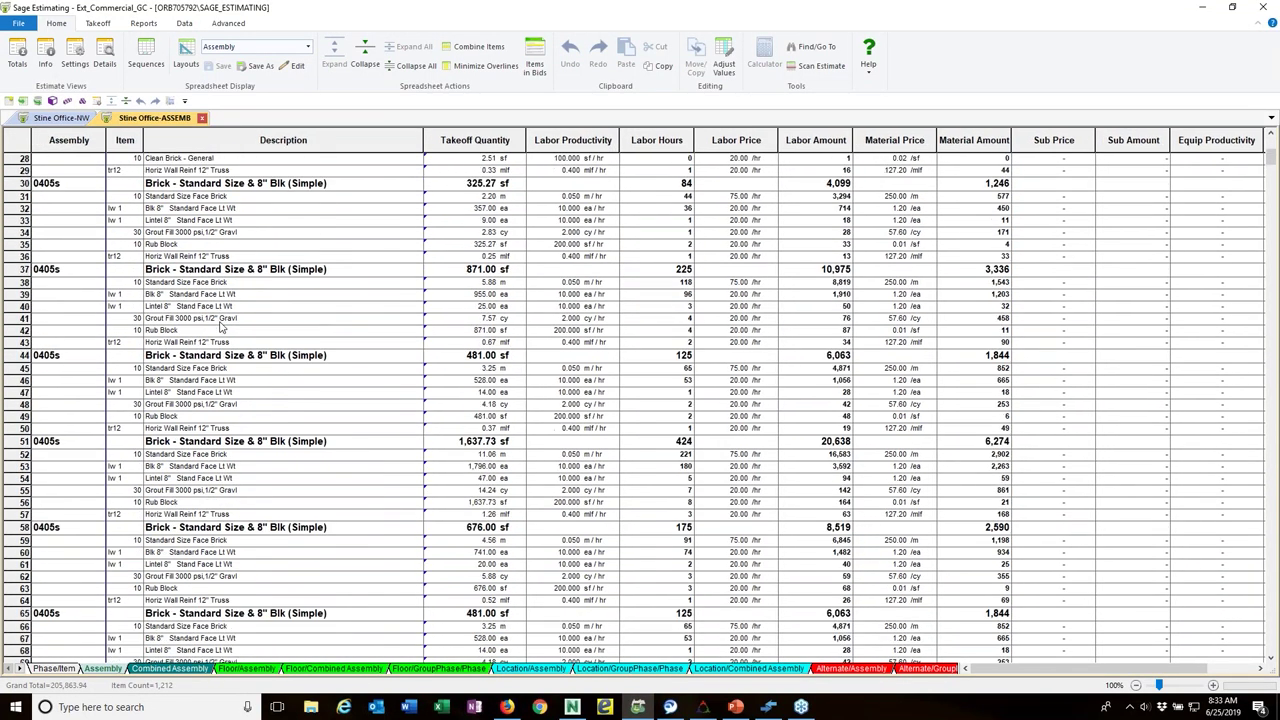
scroll(222, 326, "up", 7)
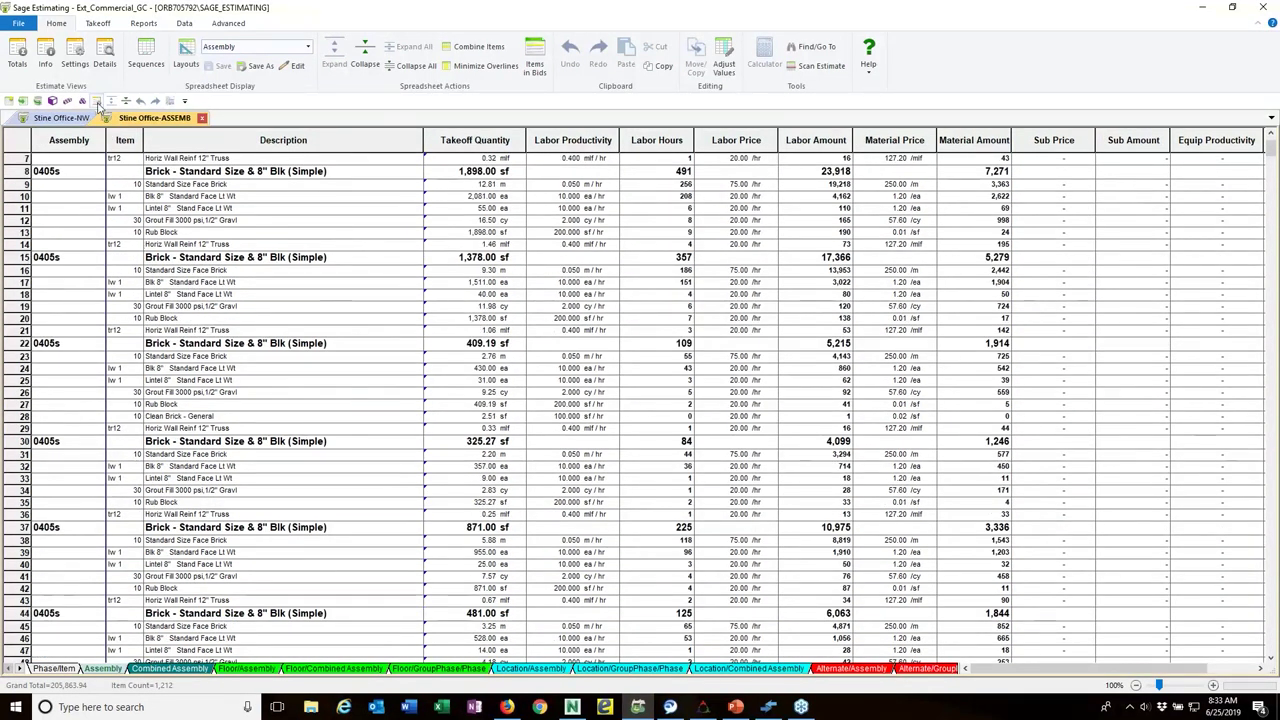
Step: Review the totals of the Stine Office-ASSEMB estimate, and hide them again
left_click(96, 101)
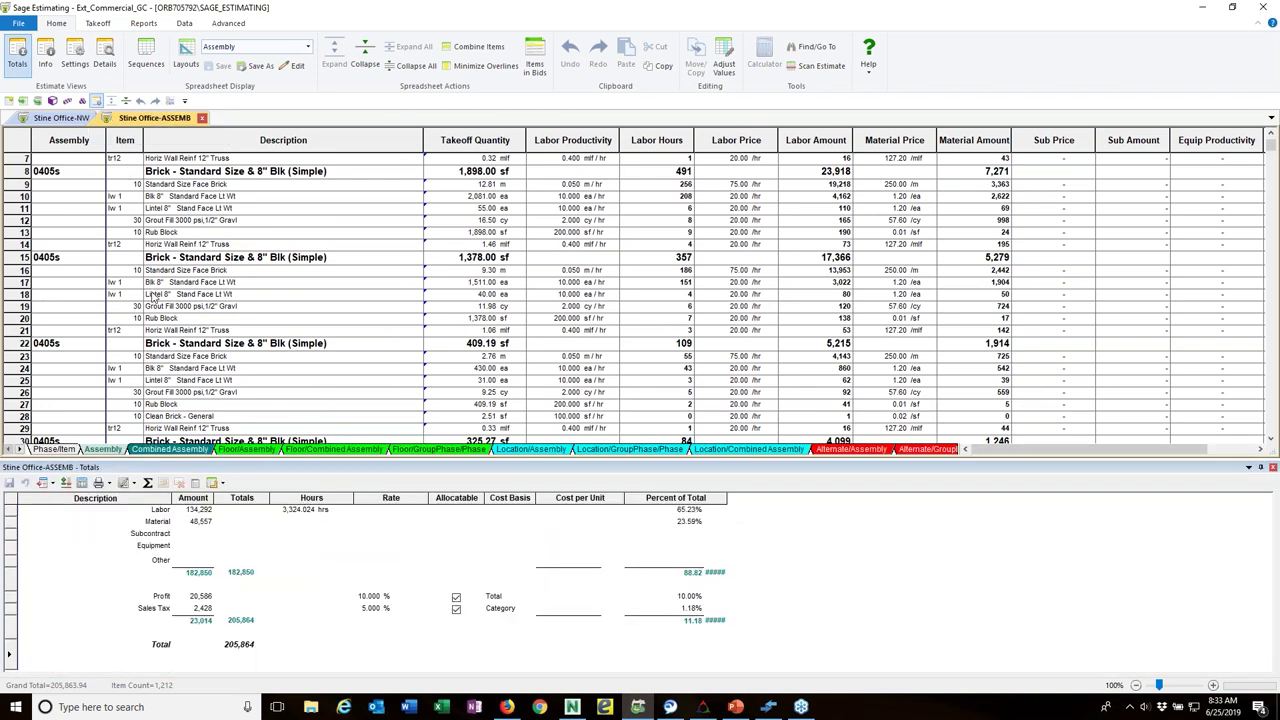
left_click(97, 101)
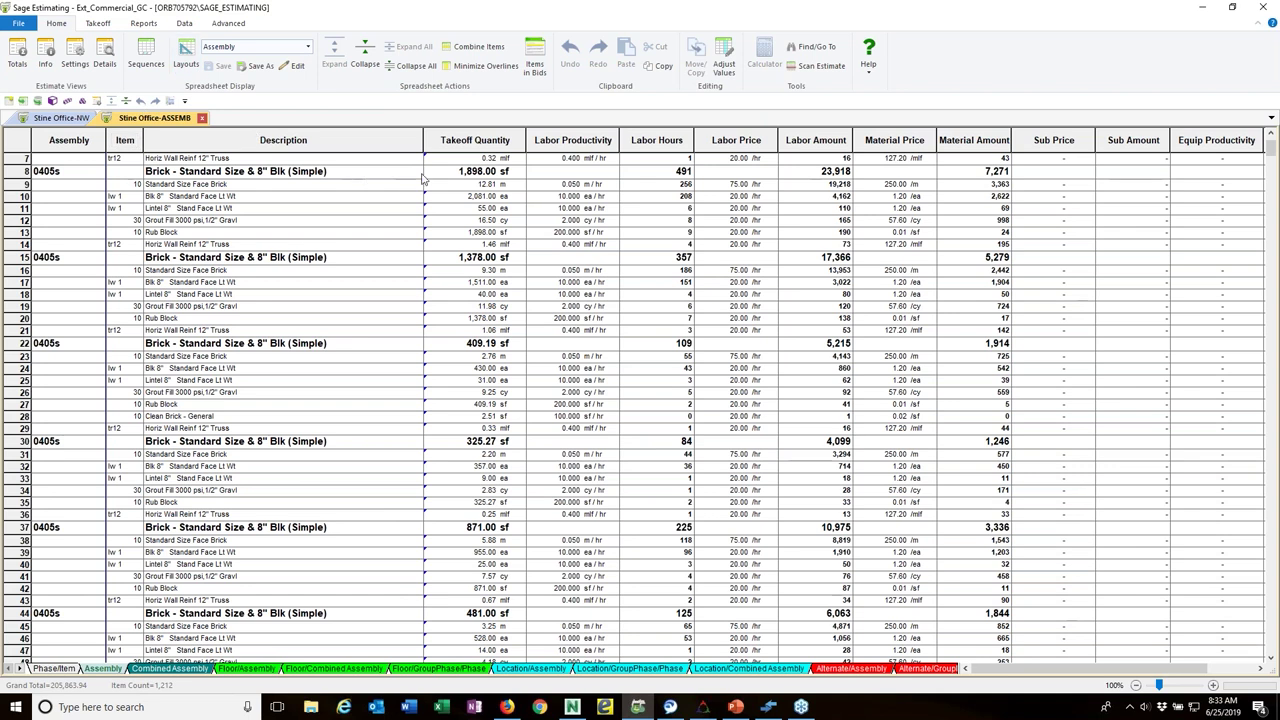
Step: Drill down to eTakeoff Bridge from the first Standard Size Face Brick quantity and bring up Assemble to see its source wall
scroll(427, 201, "up", 2)
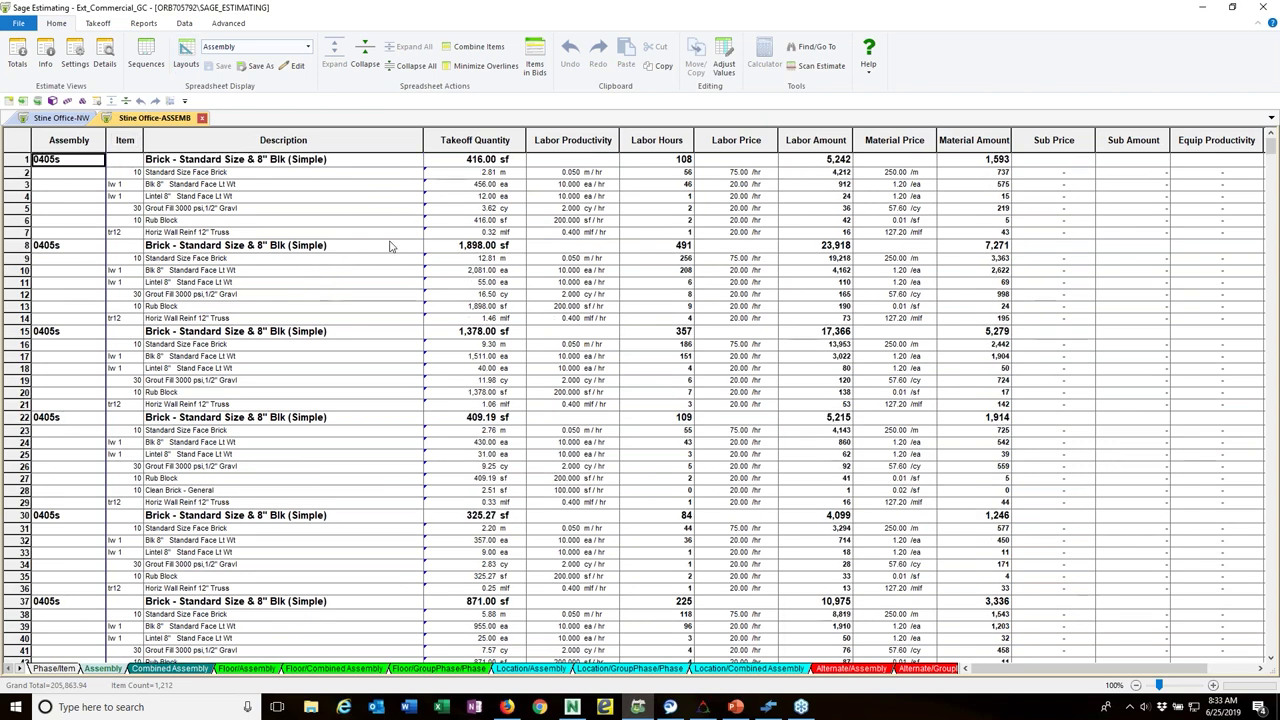
right_click(451, 174)
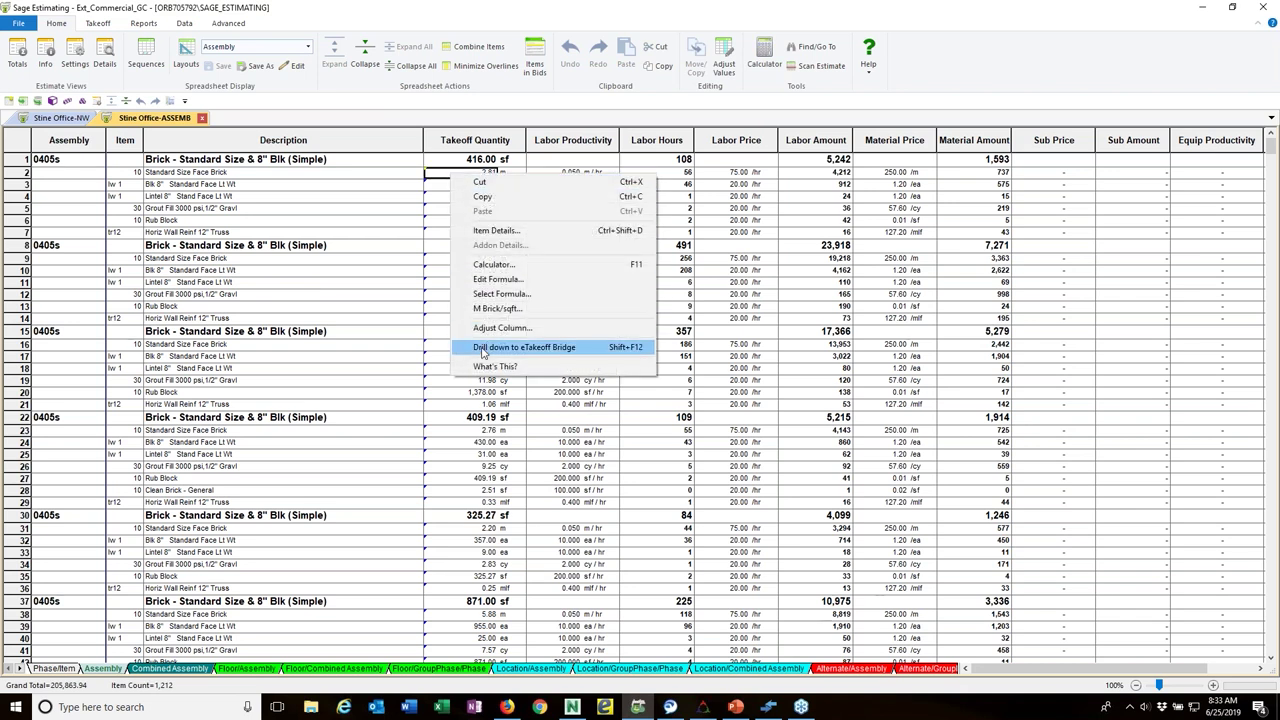
left_click(524, 347)
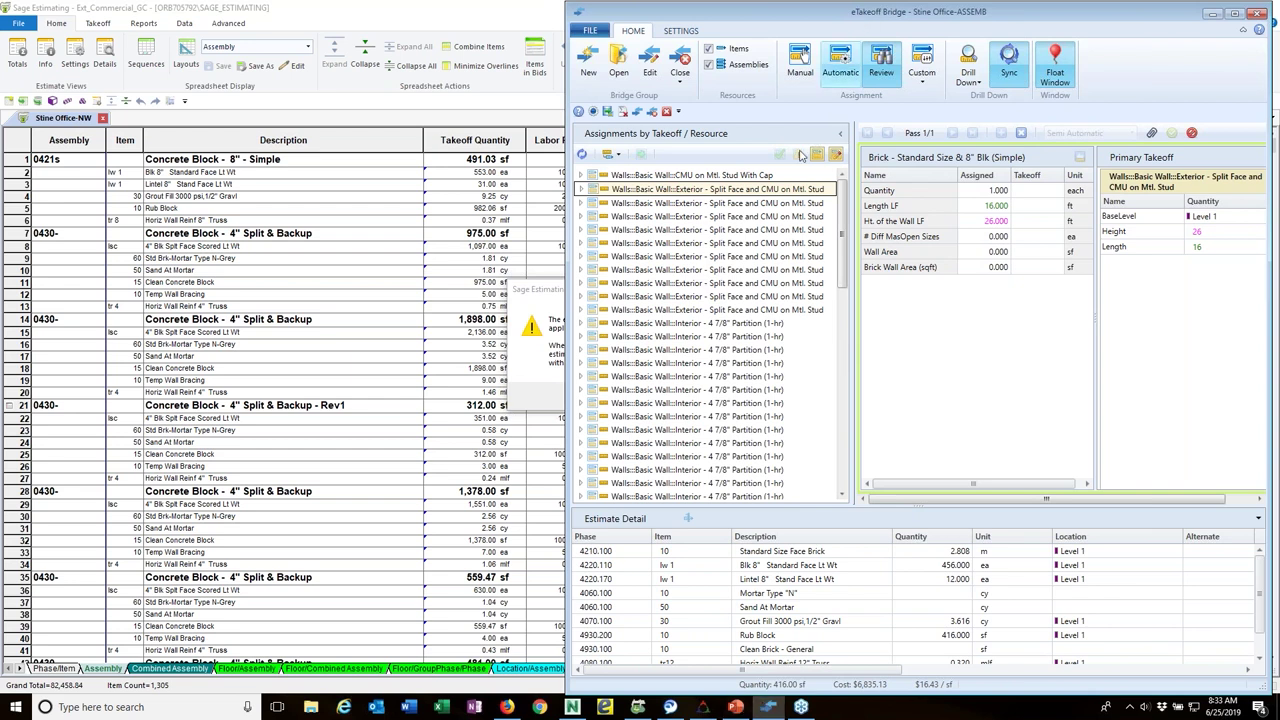
left_click(703, 706)
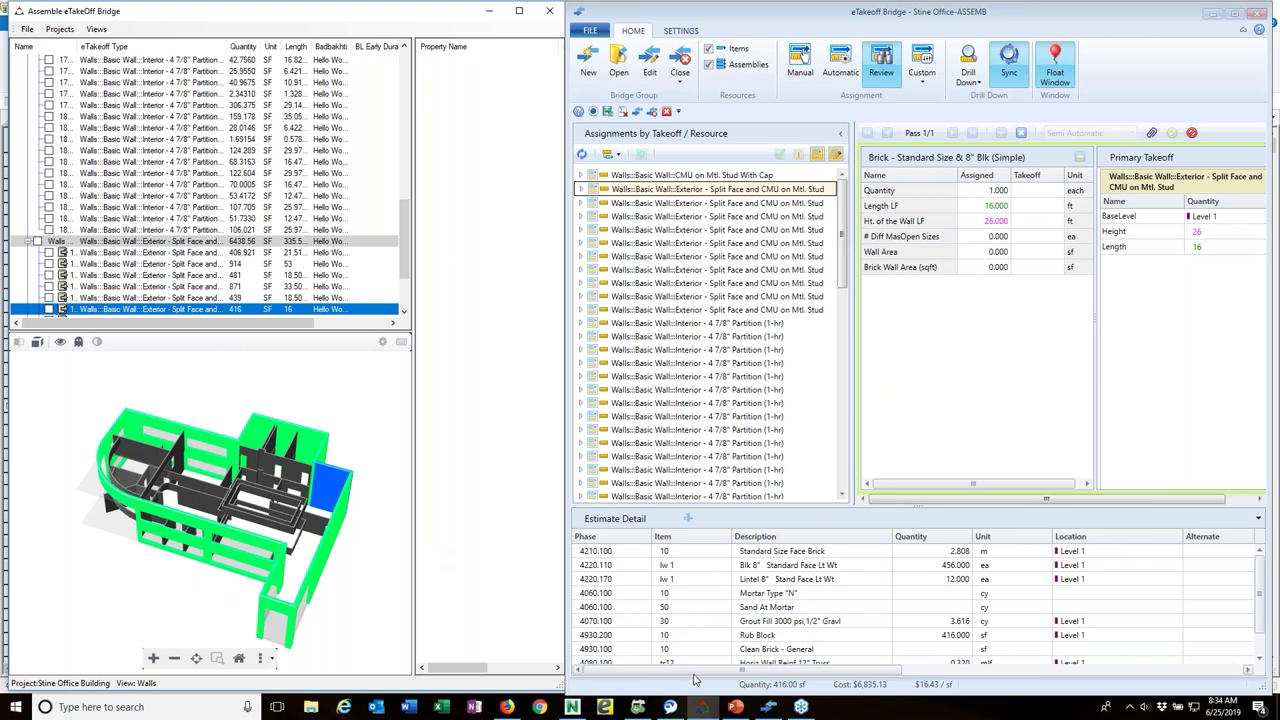
Step: Switch to the BIM Webinar presentation in PowerPoint and run the slide show from the Demonstration slide to the second Revisions in Assemble slide
left_click(736, 707)
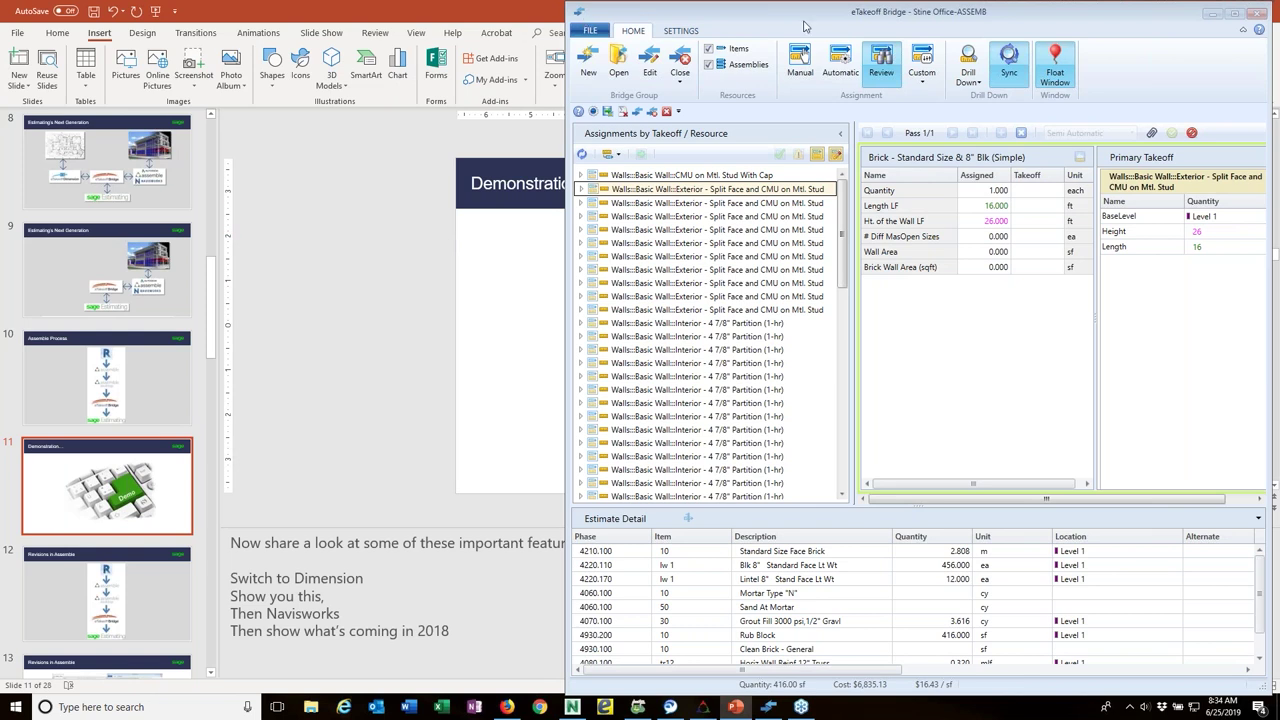
left_click(1211, 14)
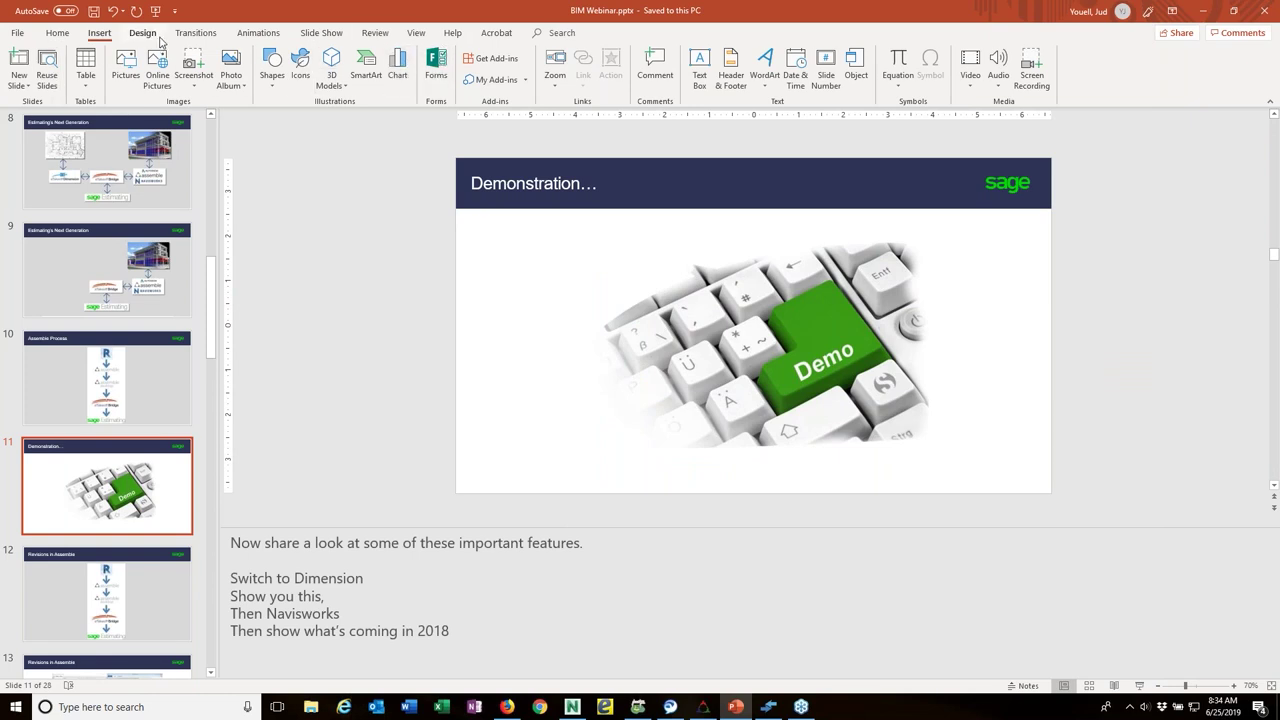
left_click(321, 33)
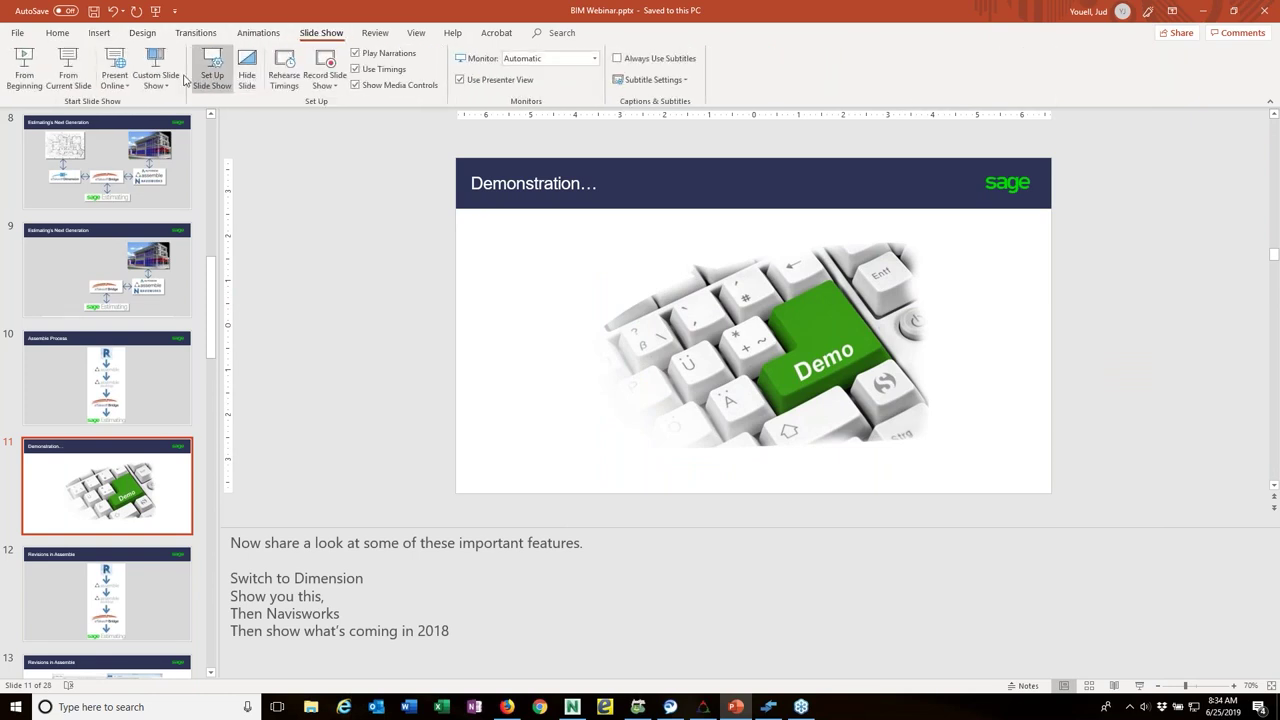
left_click(68, 70)
left_click(598, 280)
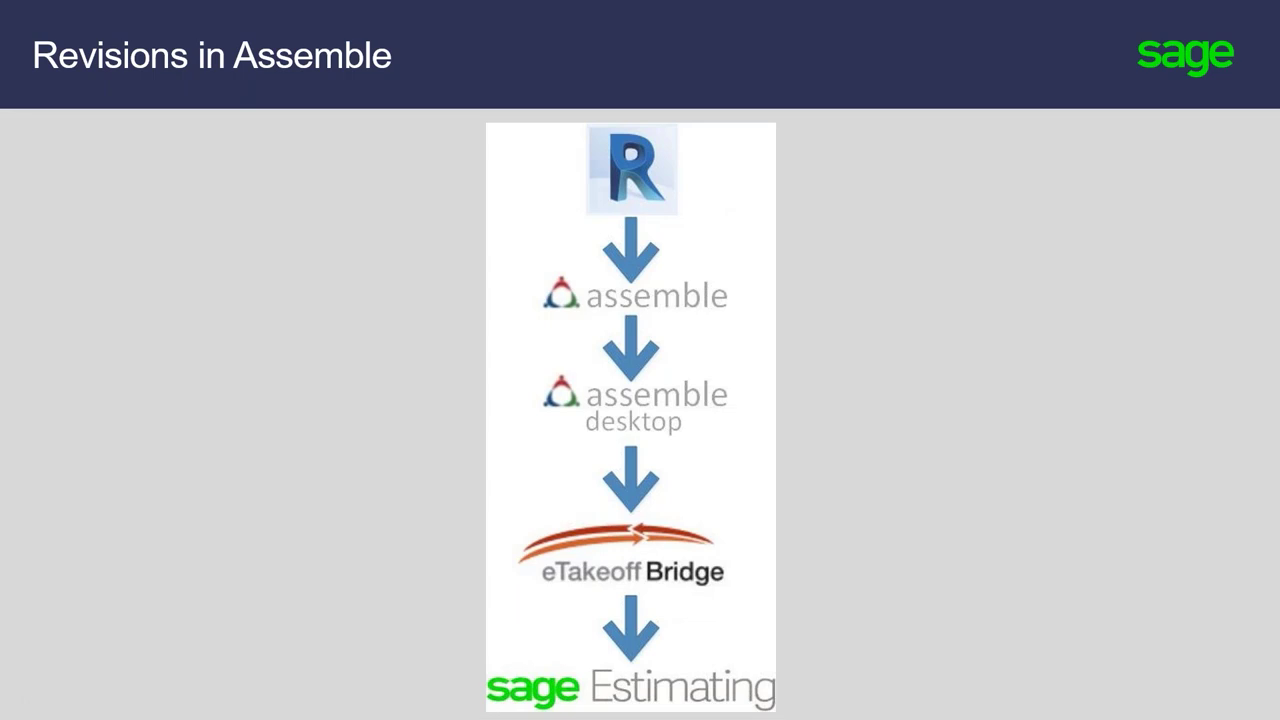
key("Right")
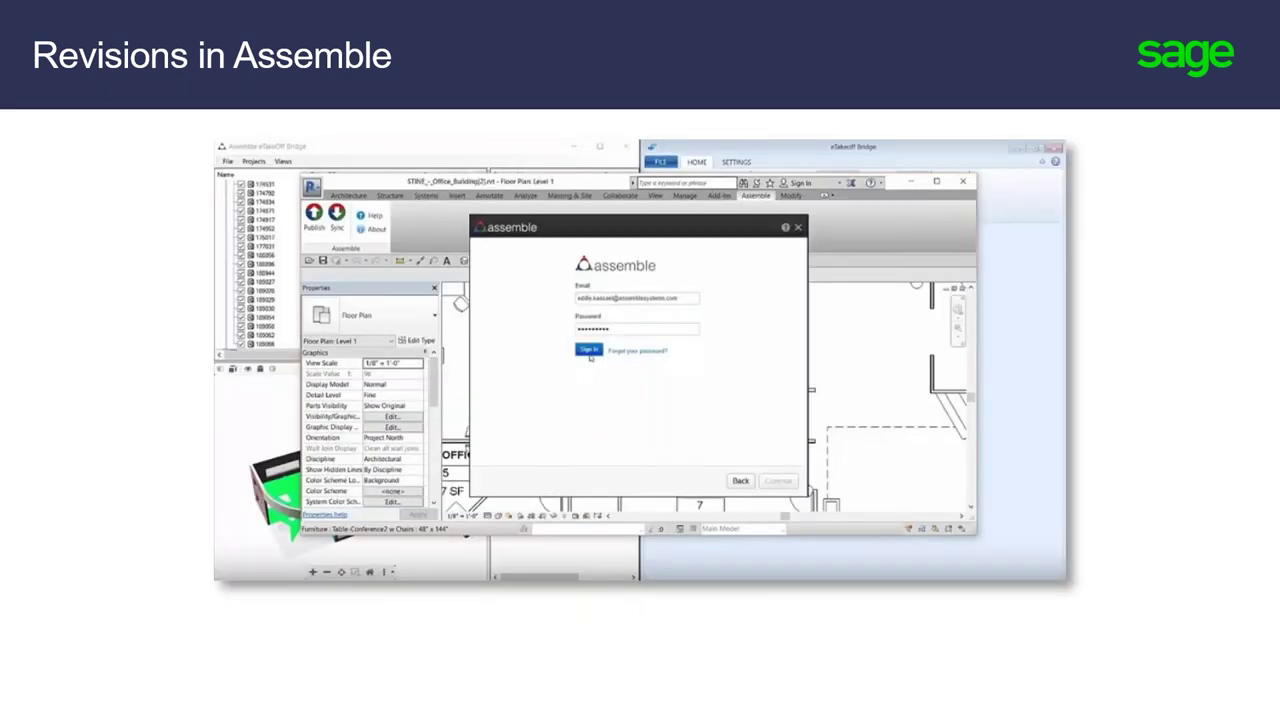